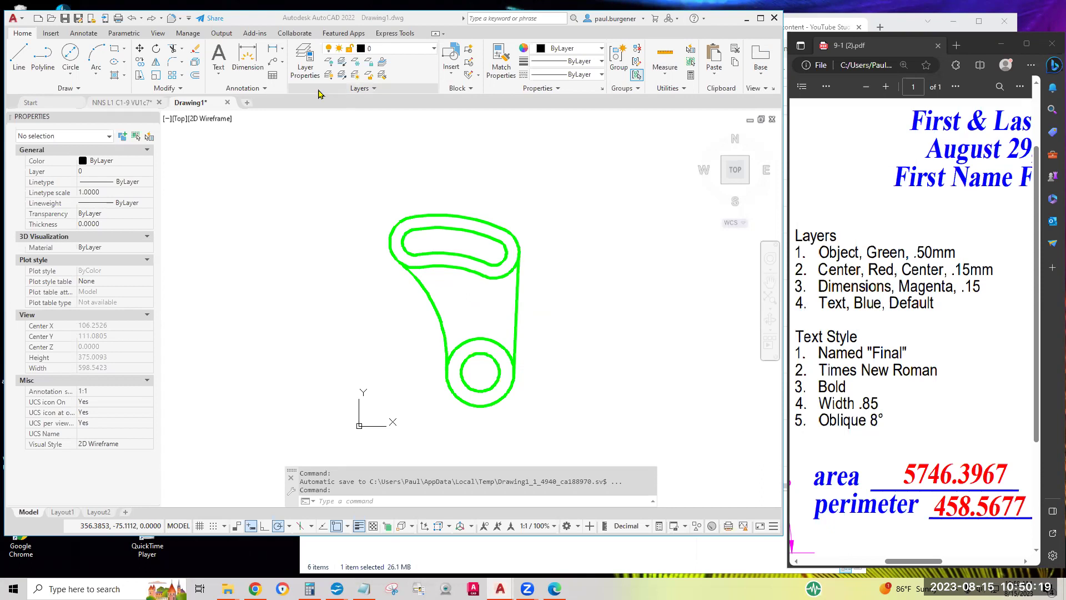
Check the drawing layers and read the Text Style requirements in the exercise PDF
left_click(304, 68)
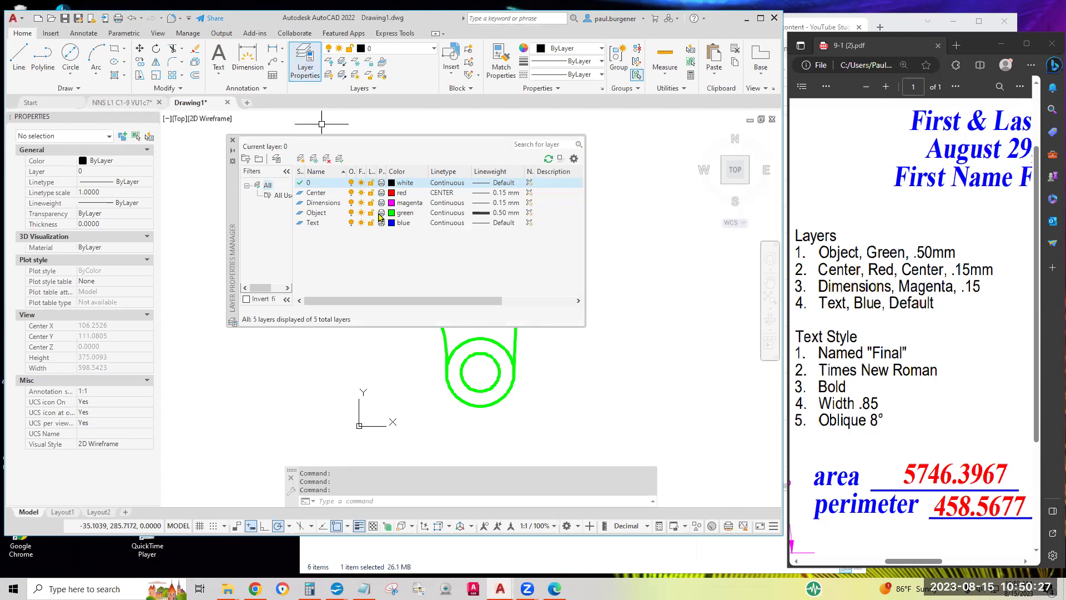
left_click(232, 140)
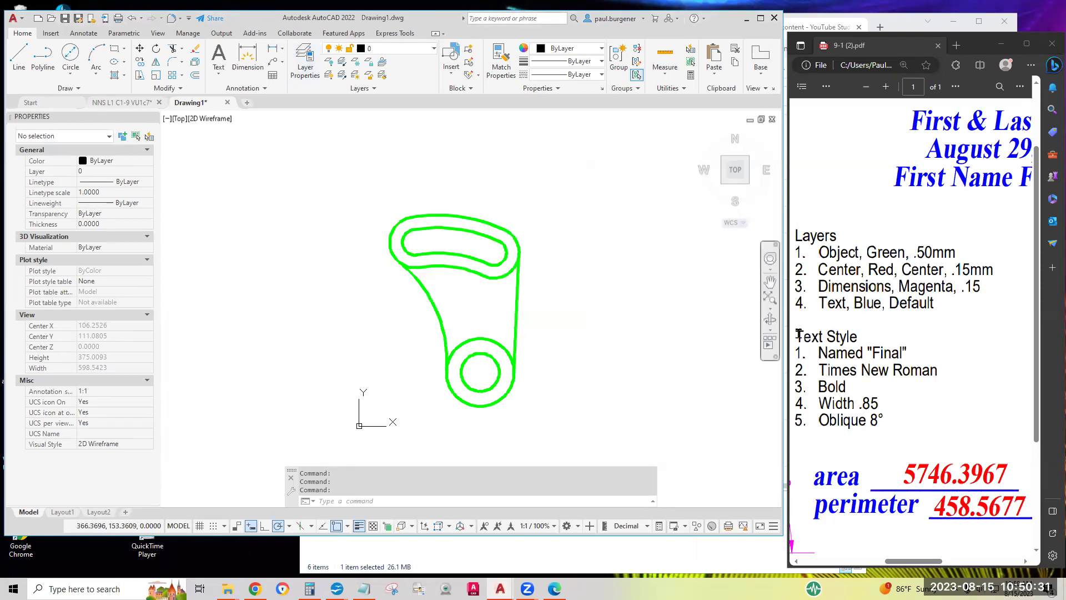
left_click_drag(797, 334, 880, 404)
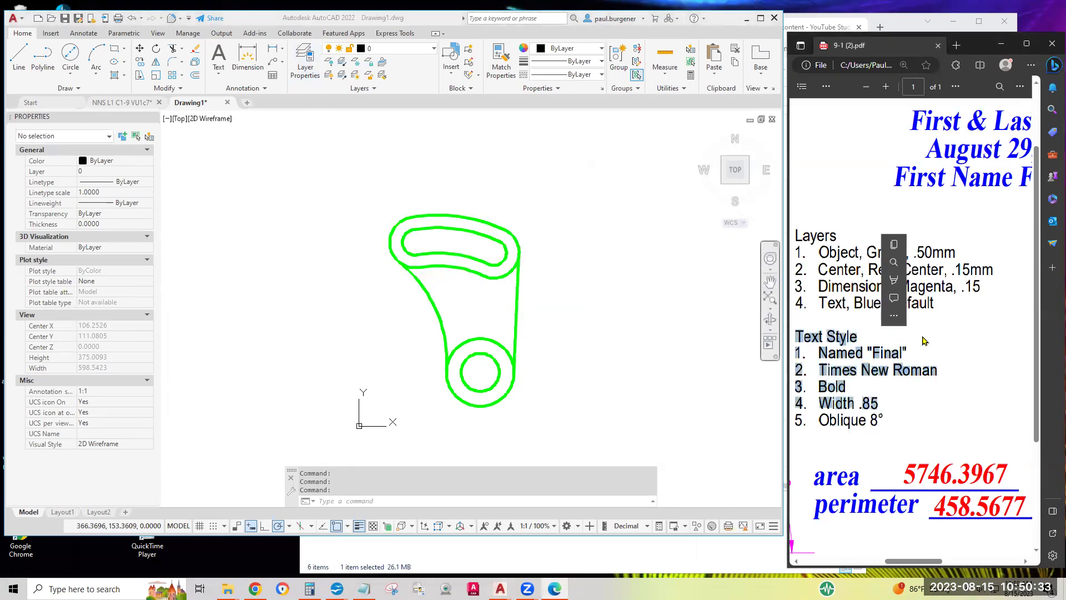
left_click(1004, 333)
scroll(1016, 325, "right", 5)
scroll(1016, 324, "up", 1)
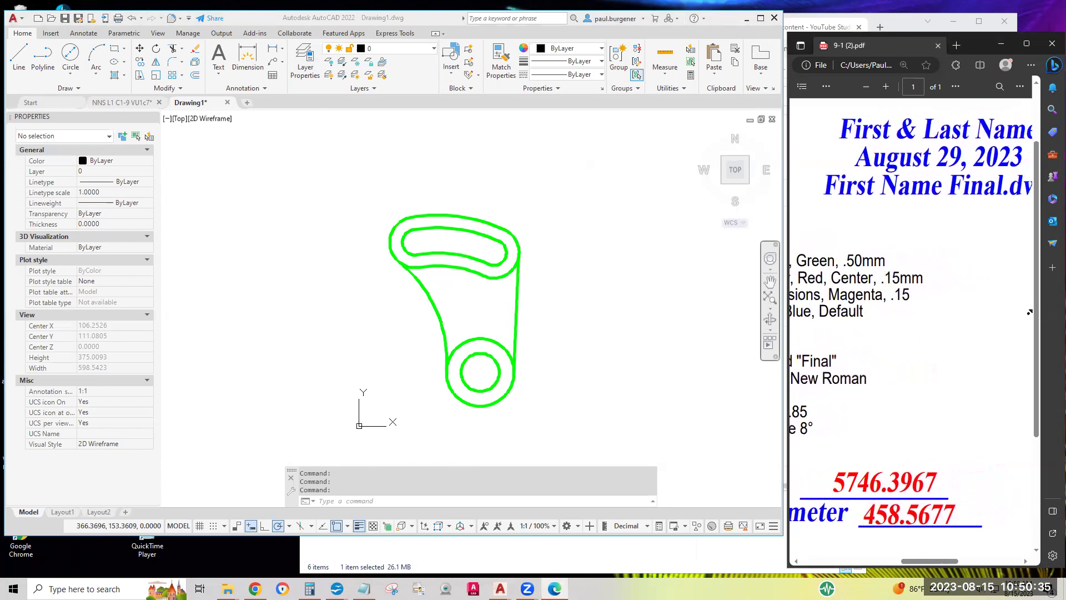
scroll(1037, 312, "right", 4)
scroll(1037, 311, "up", 1)
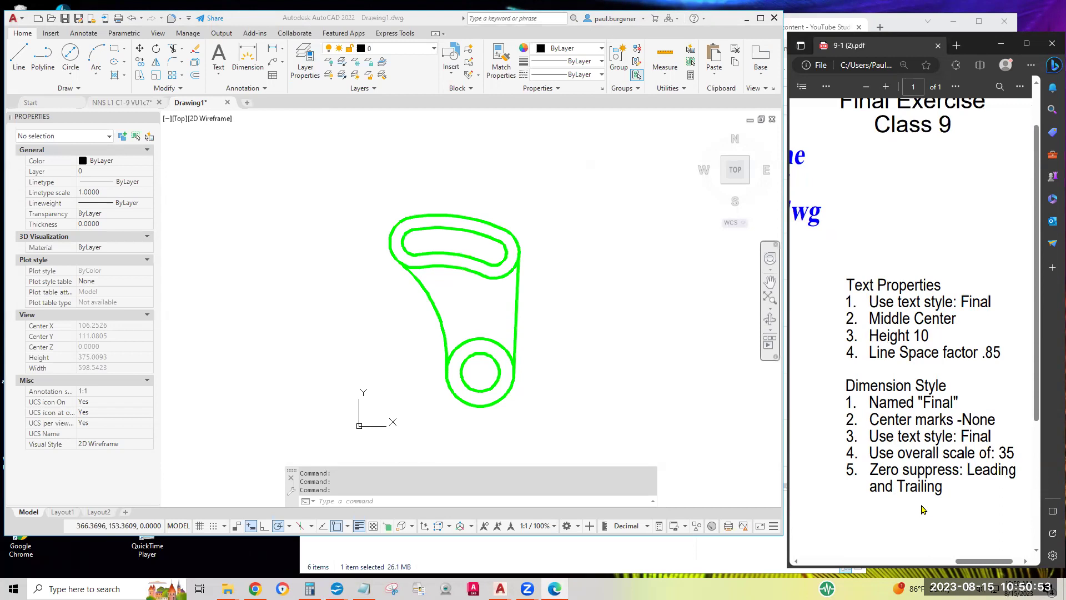
scroll(844, 467, "left", 5)
scroll(845, 468, "down", 2)
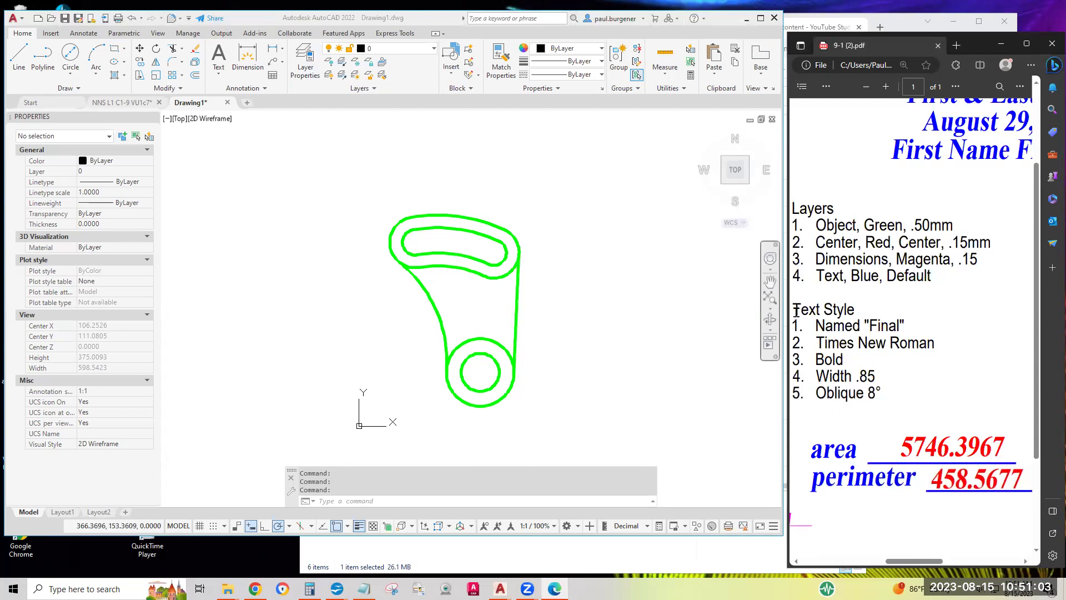
left_click_drag(794, 309, 870, 309)
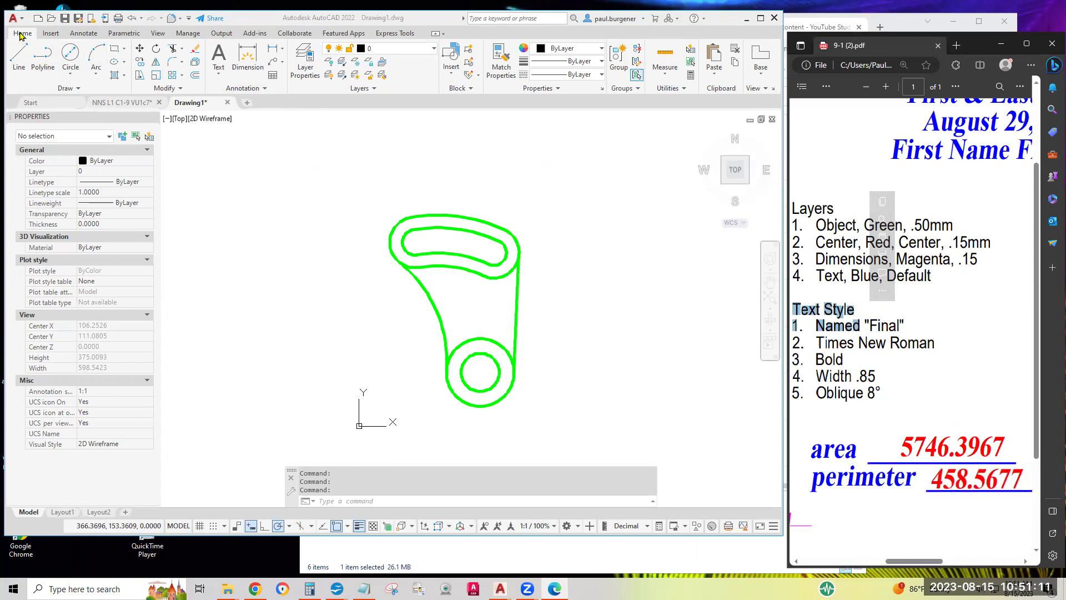
Keep the Drafting & Annotation workspace and expand the Annotation panel to show style settings
left_click(578, 526)
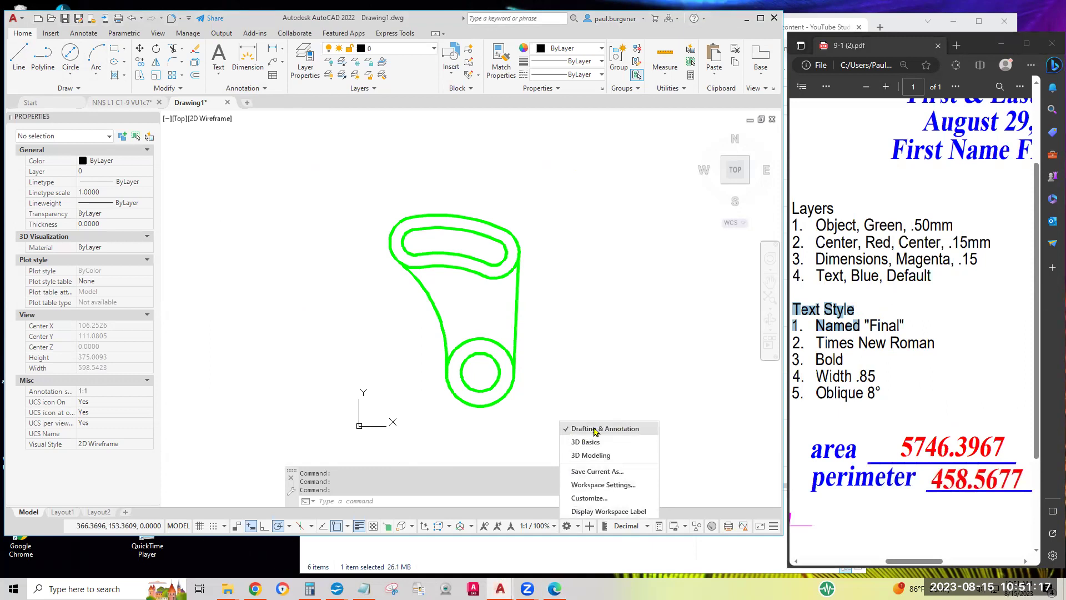
left_click(608, 351)
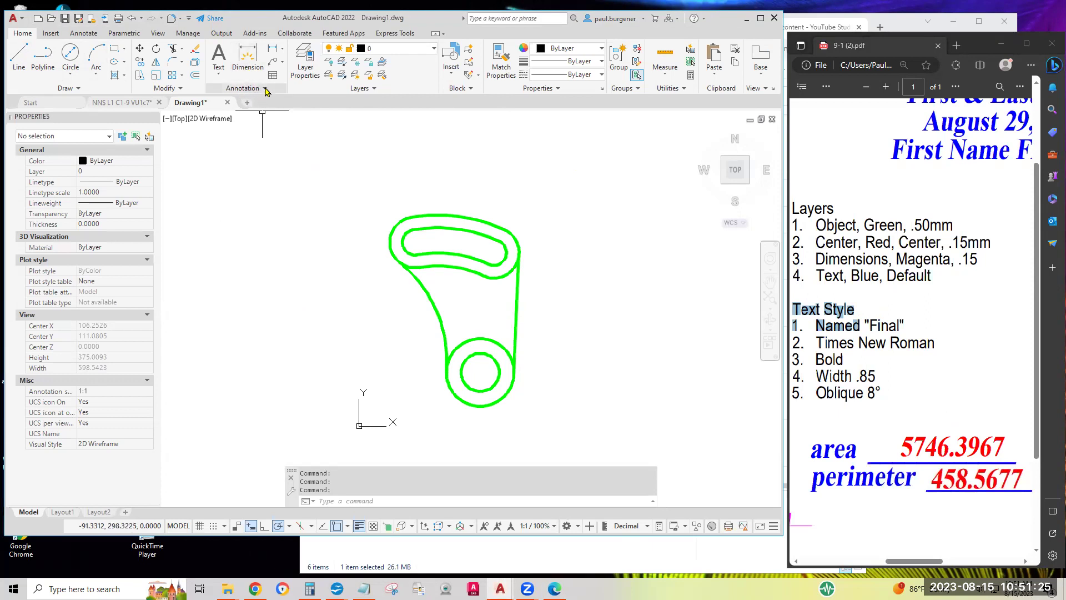
left_click(265, 90)
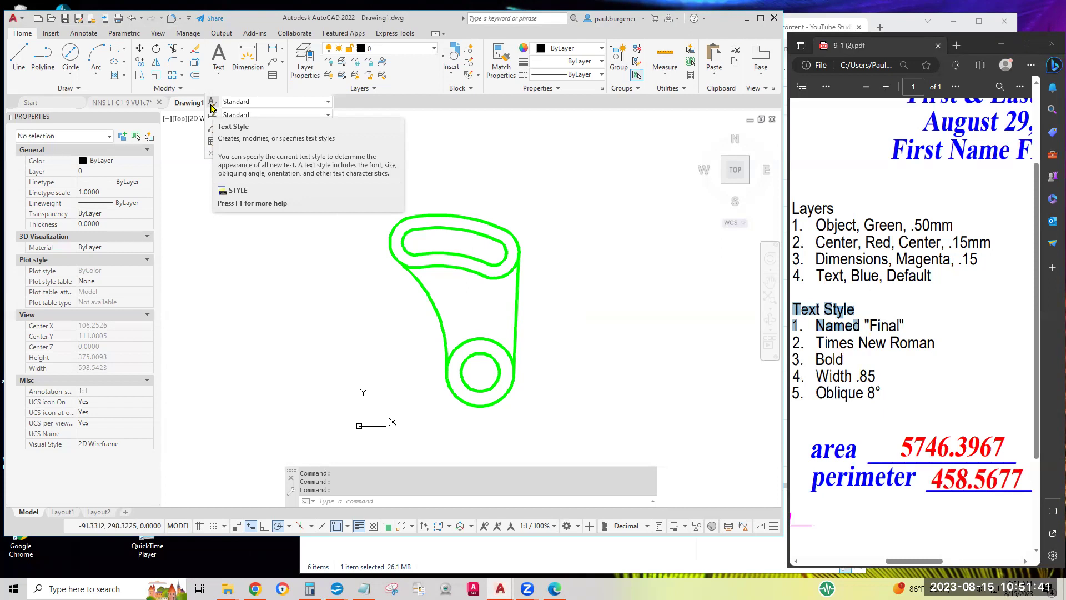
Open the Text Style dialog and start a new text style
left_click(211, 107)
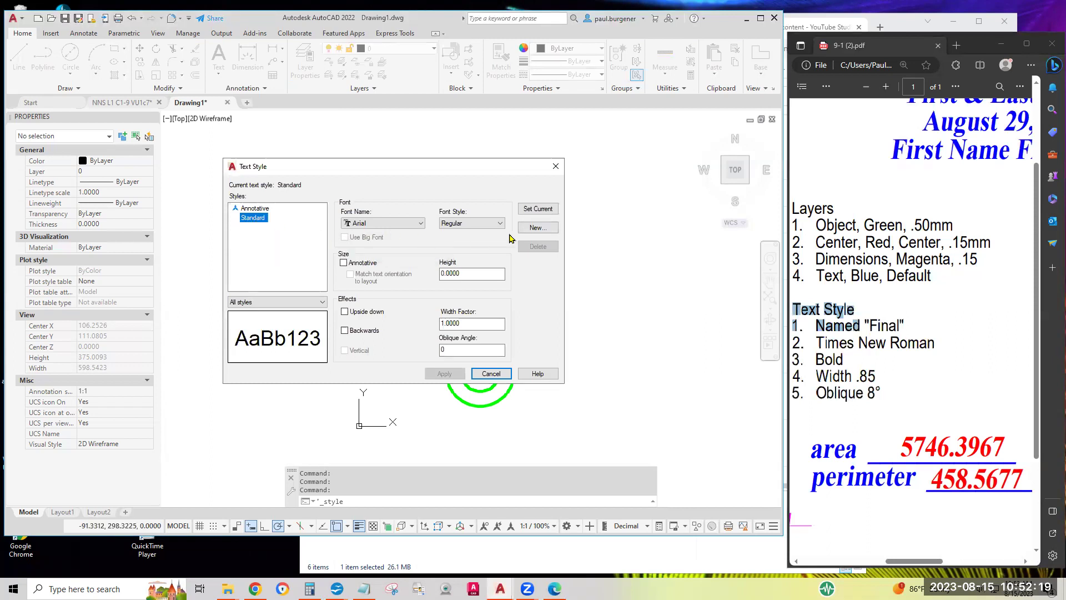
left_click(537, 228)
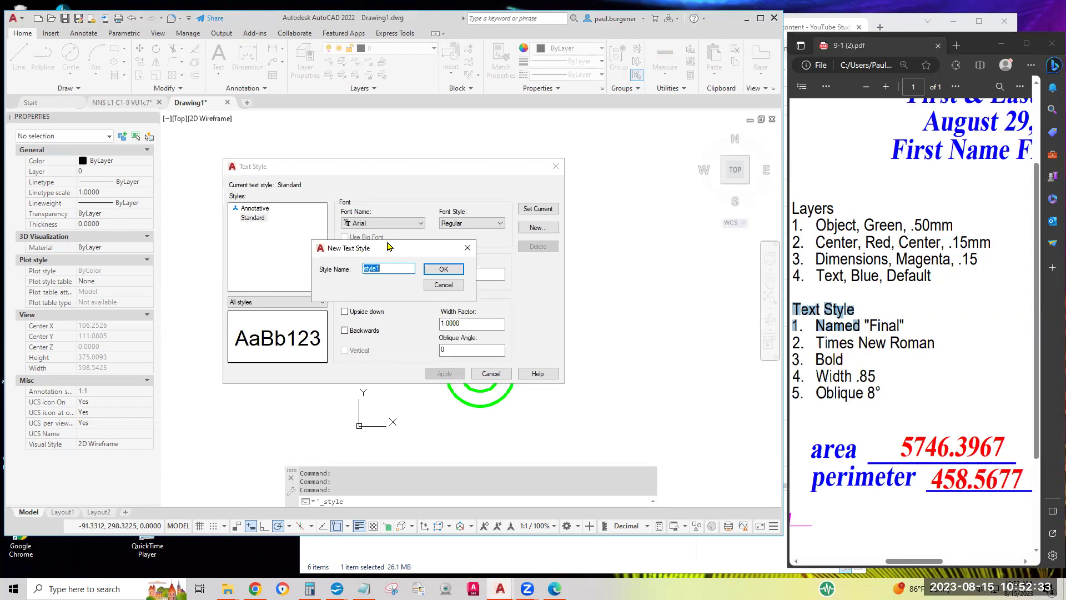
Name the new text style 'Final' and confirm it
left_click_drag(388, 246, 381, 233)
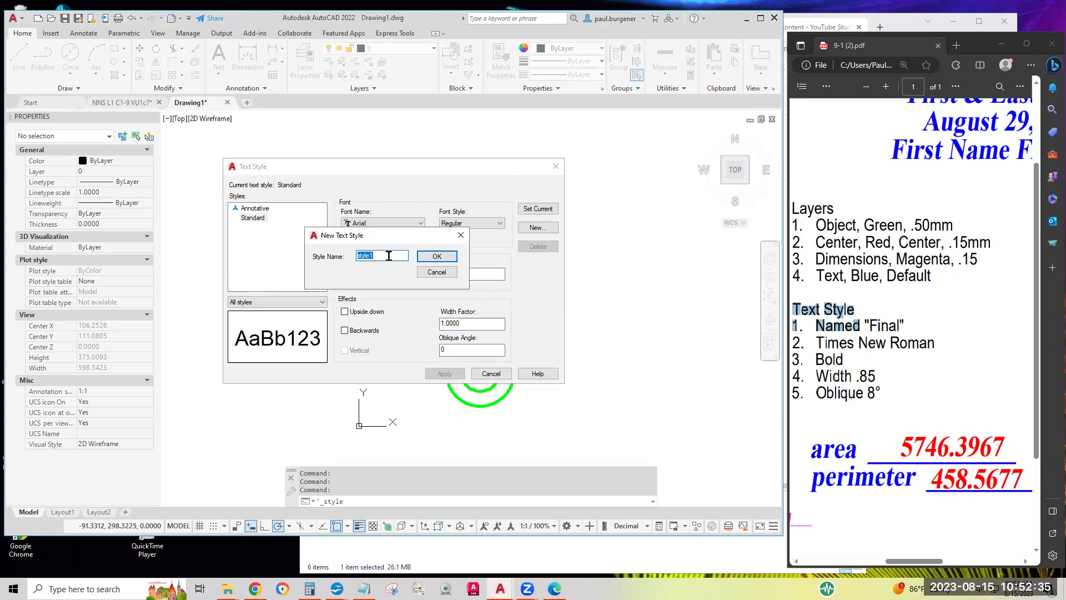
type("Final")
left_click(437, 257)
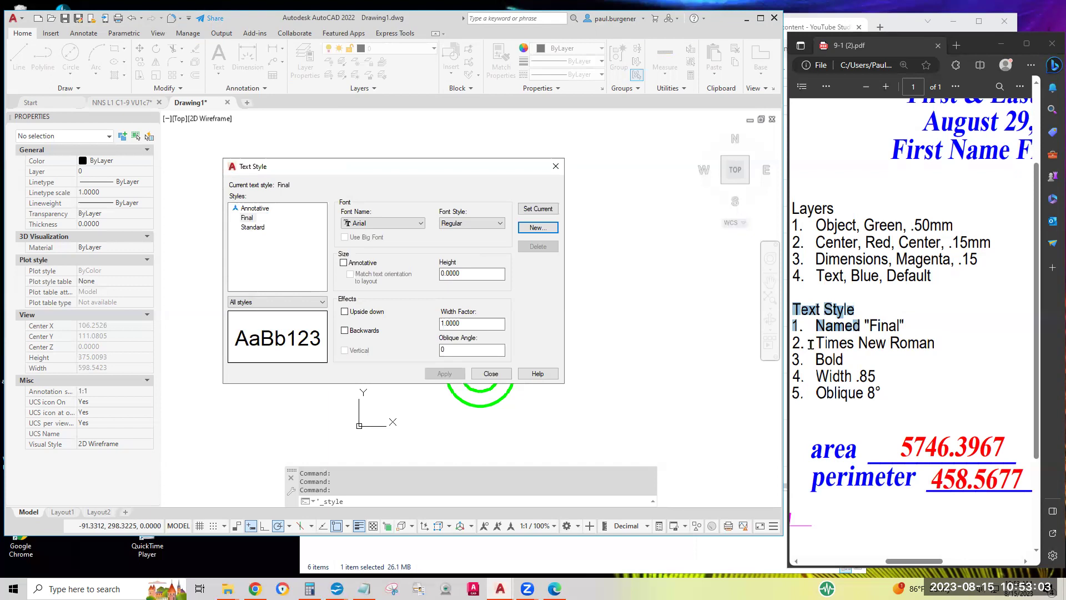
Set the Final style's font to Times New Roman with Bold font style
left_click(415, 223)
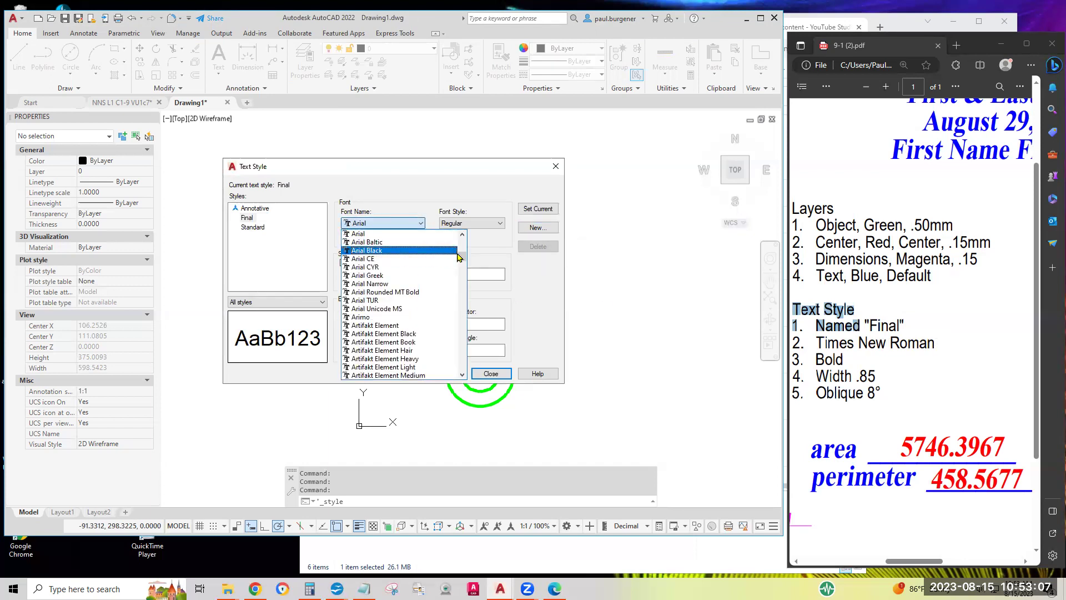
left_click_drag(459, 256, 435, 360)
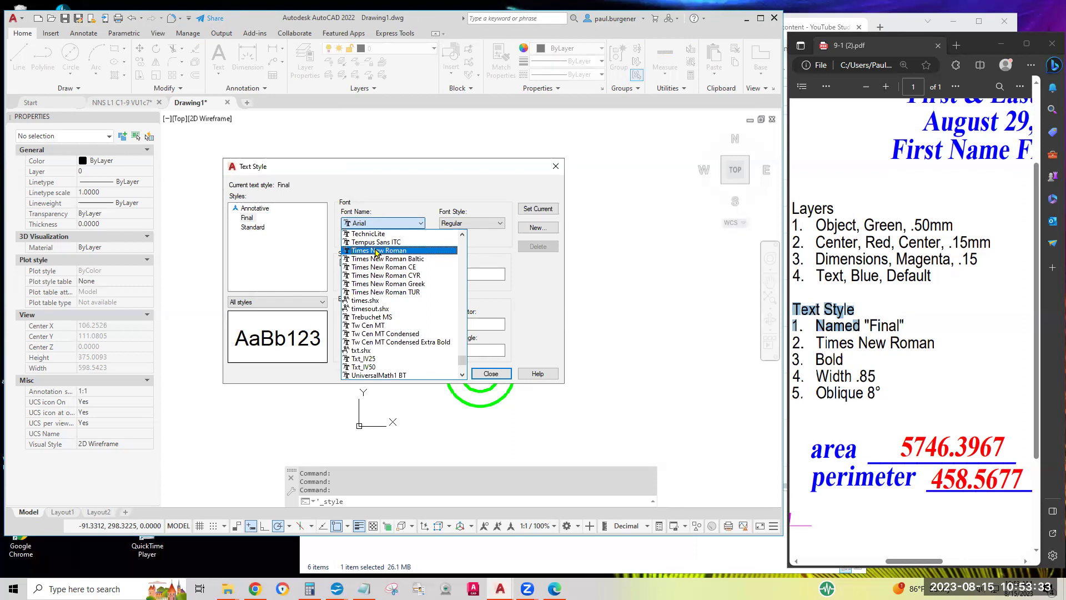
left_click(375, 251)
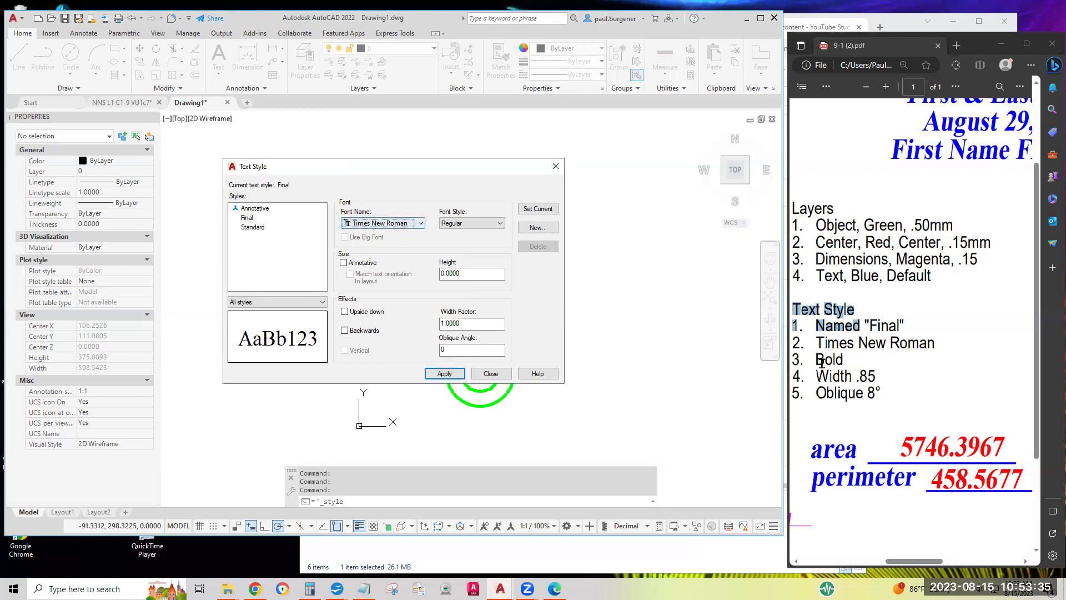
left_click_drag(847, 360, 809, 361)
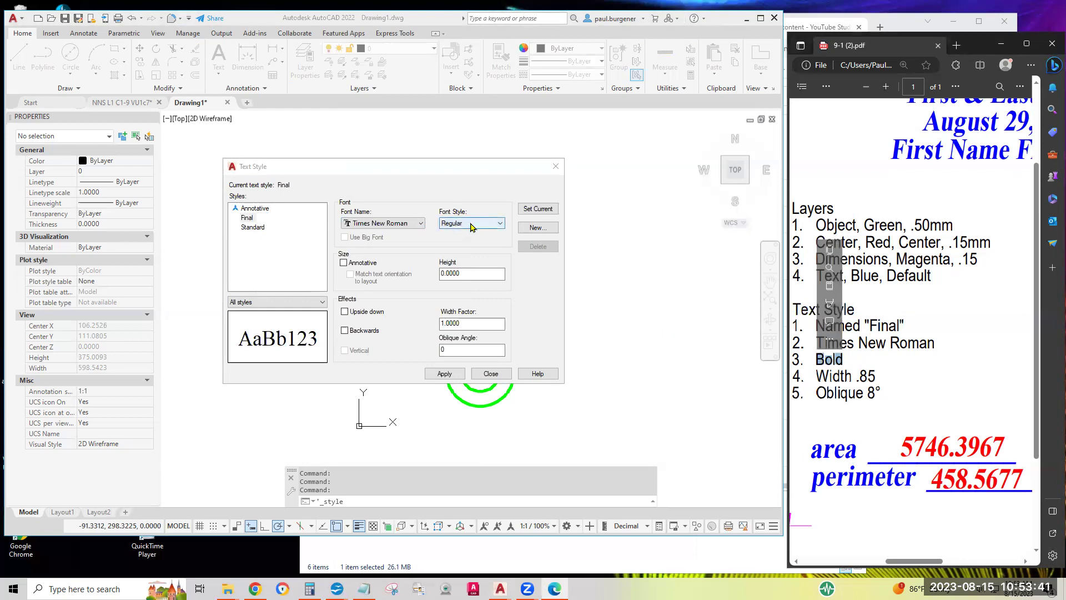
left_click(470, 225)
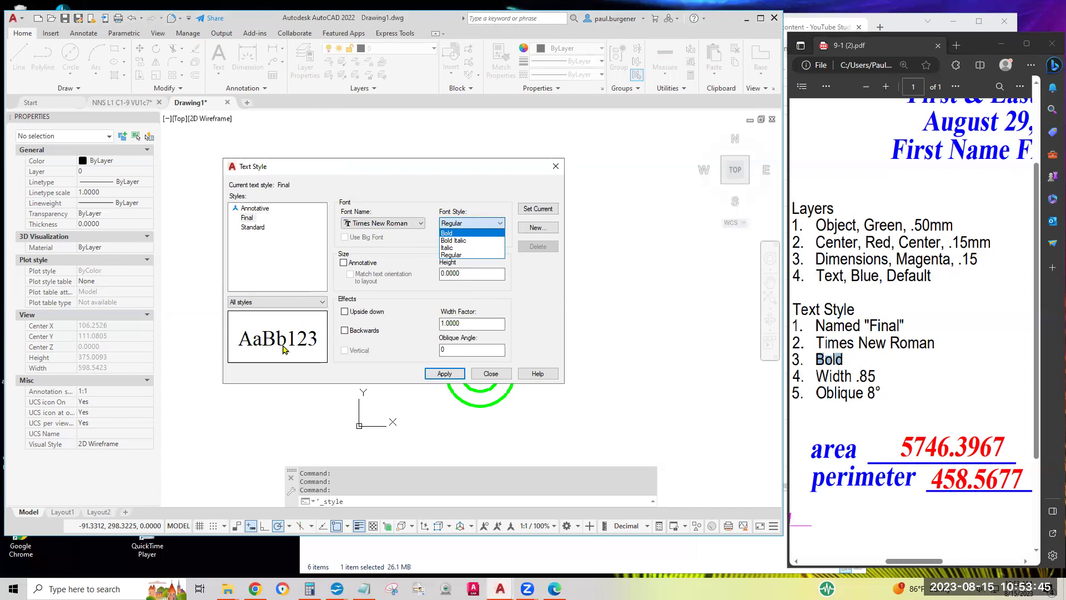
left_click(449, 234)
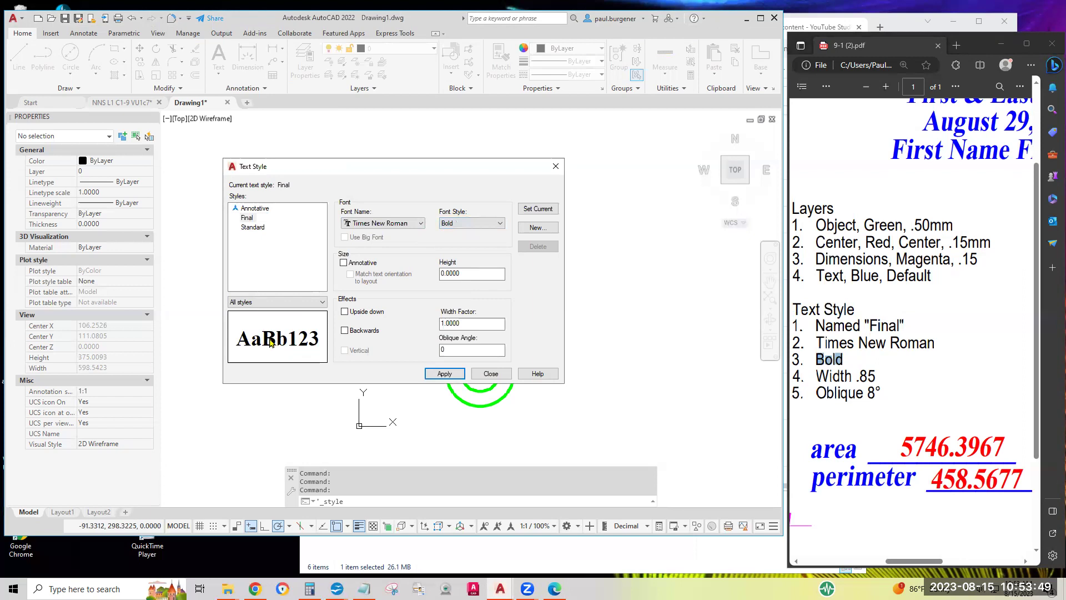
double_click(464, 270)
double_click(475, 322)
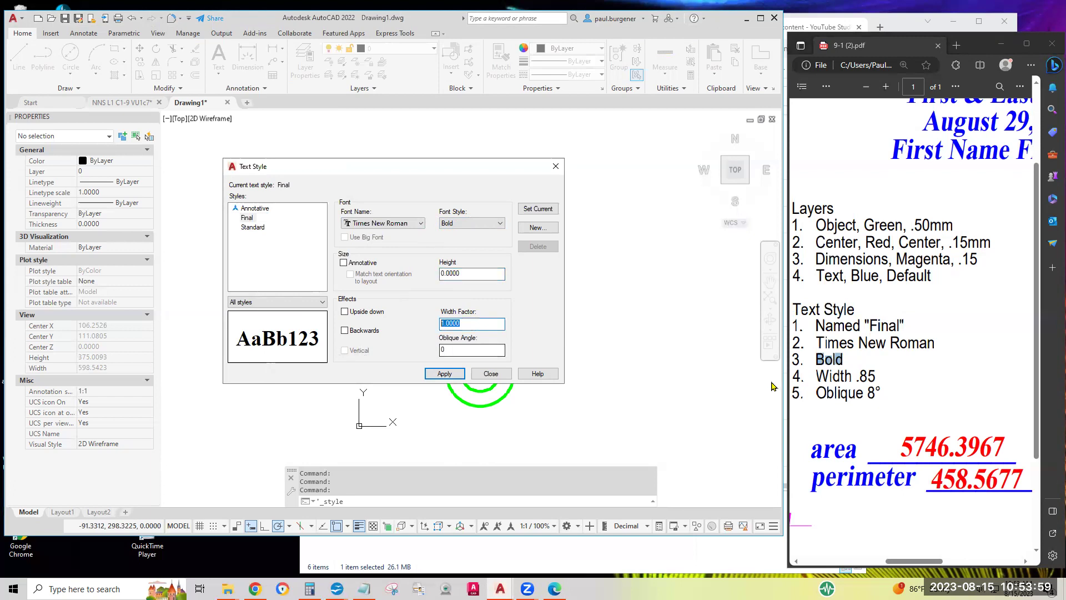
Set the Final style's width factor to 0.85
left_click_drag(856, 377, 885, 376)
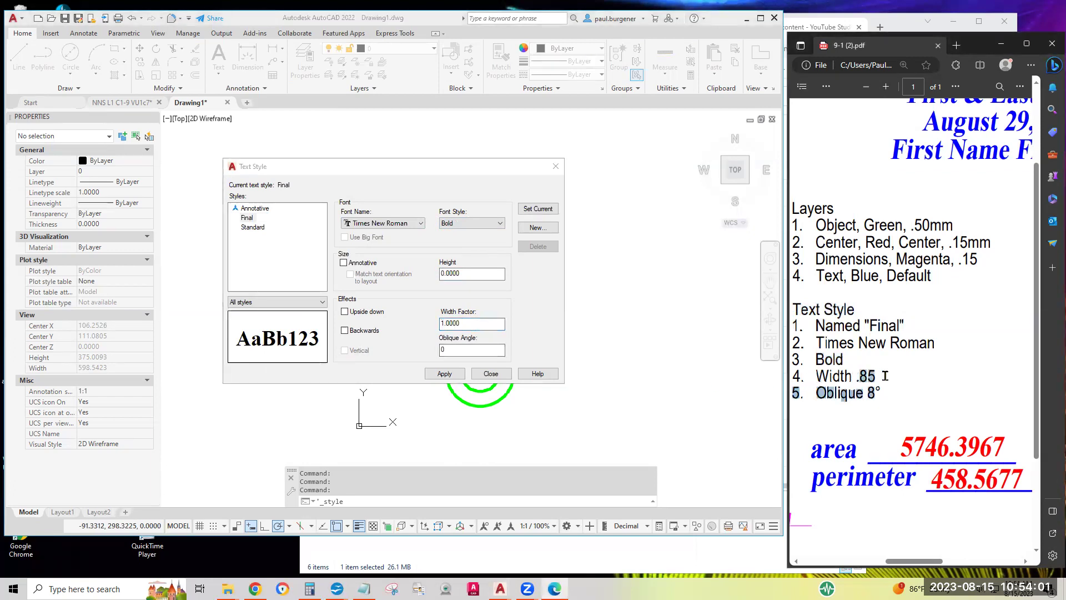
left_click_drag(489, 324, 422, 326)
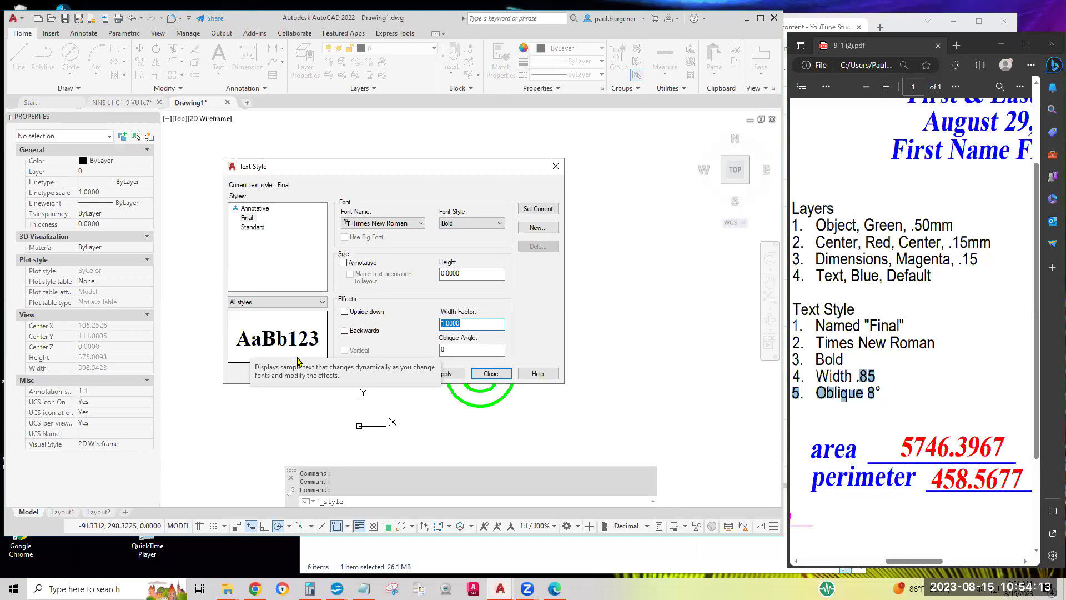
type(".8")
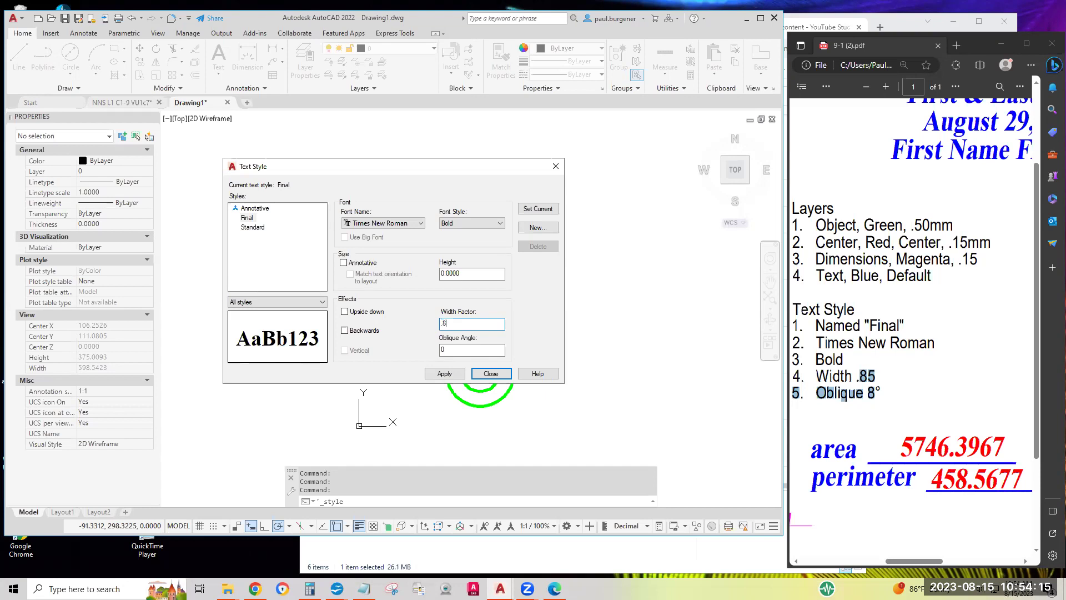
type("5")
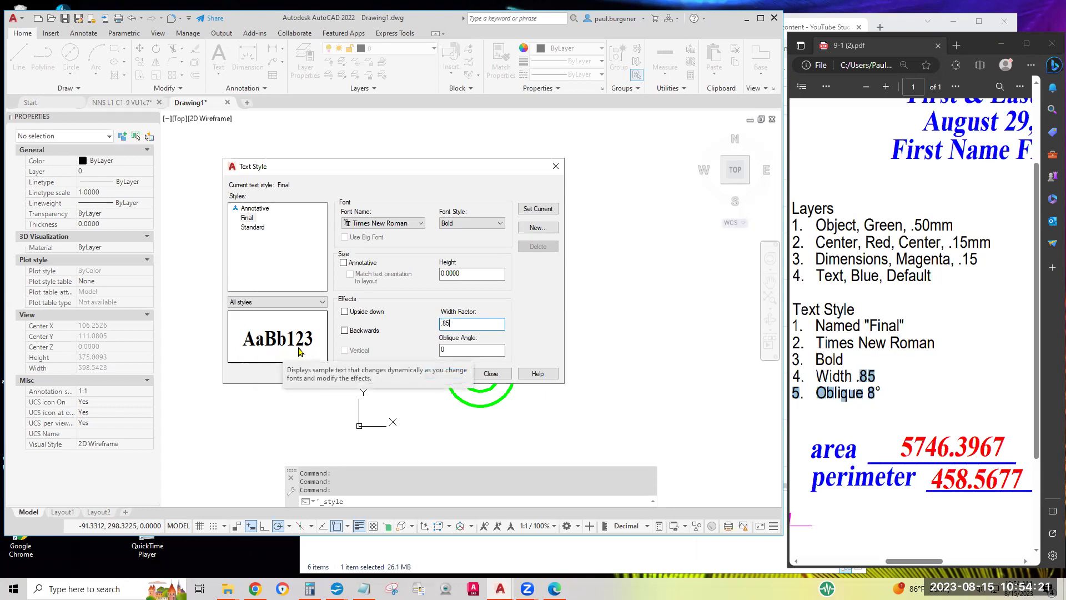
left_click(864, 394)
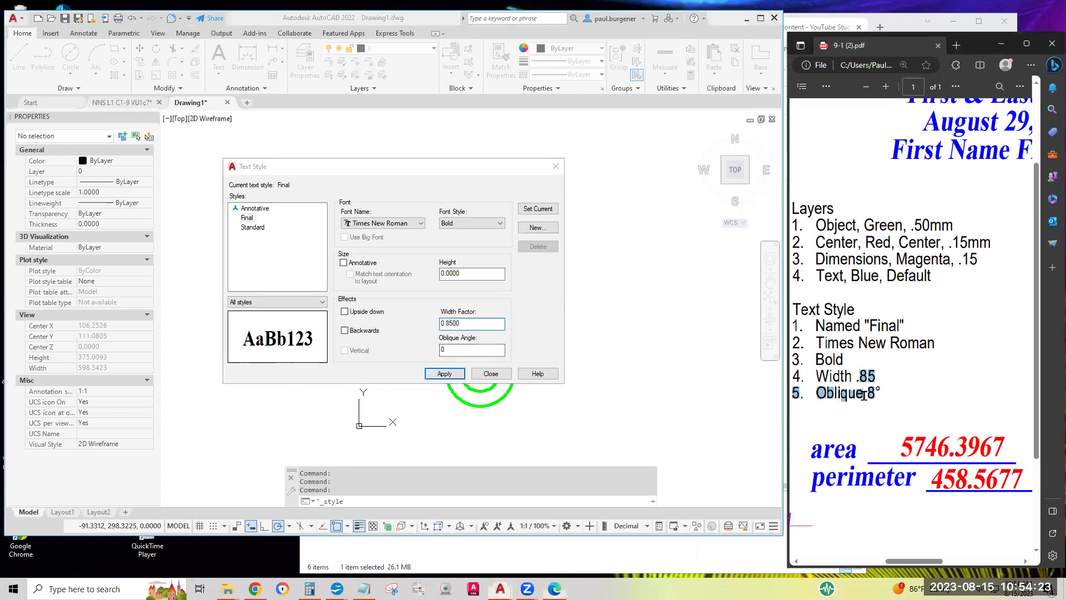
Enter an oblique angle of 8 for the Final style
double_click(870, 393)
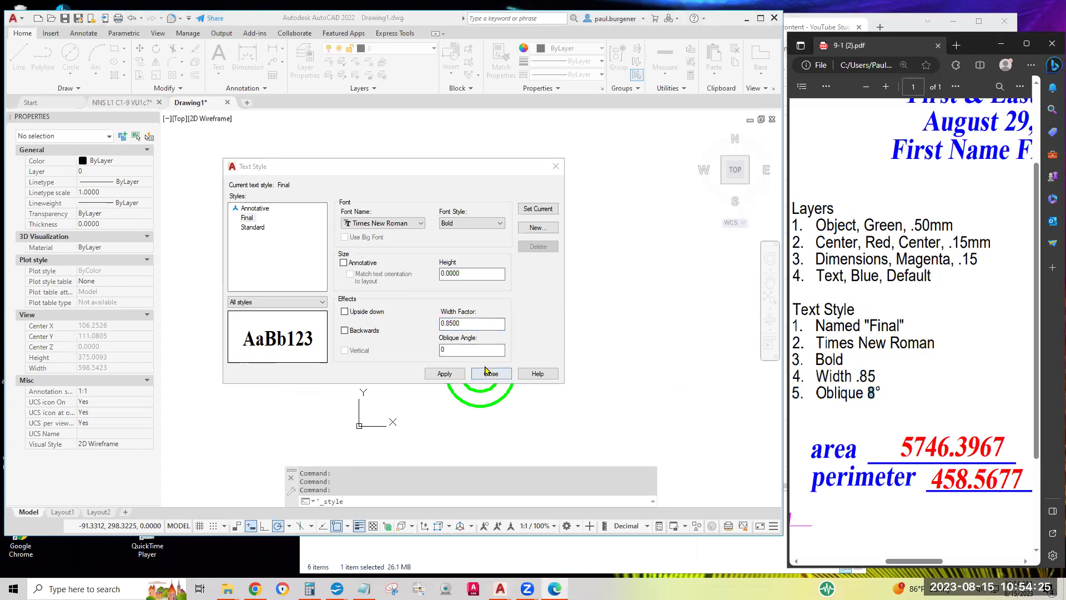
double_click(443, 349)
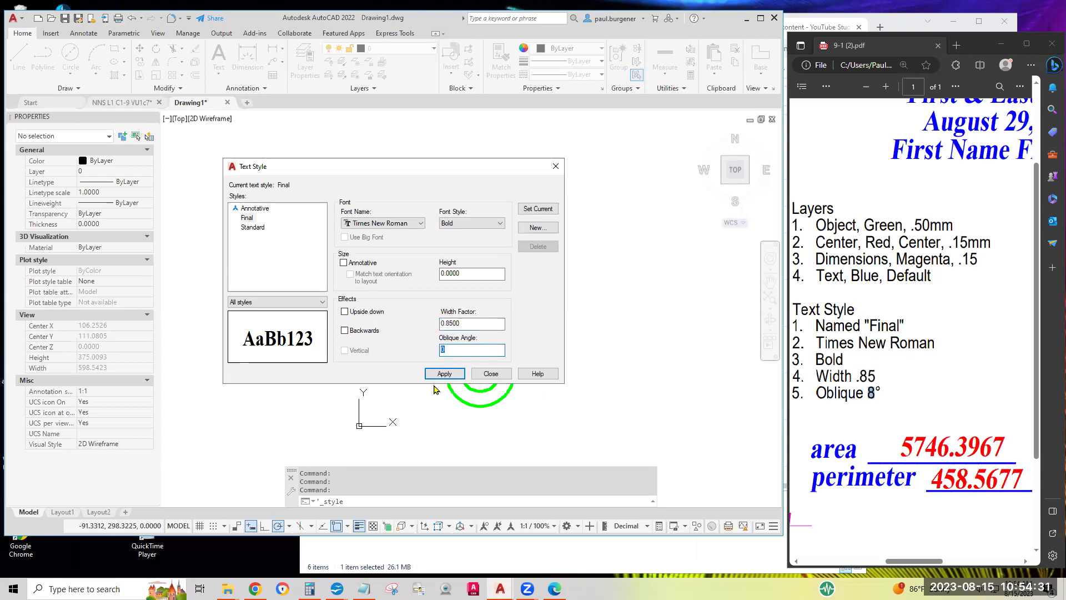
type("8")
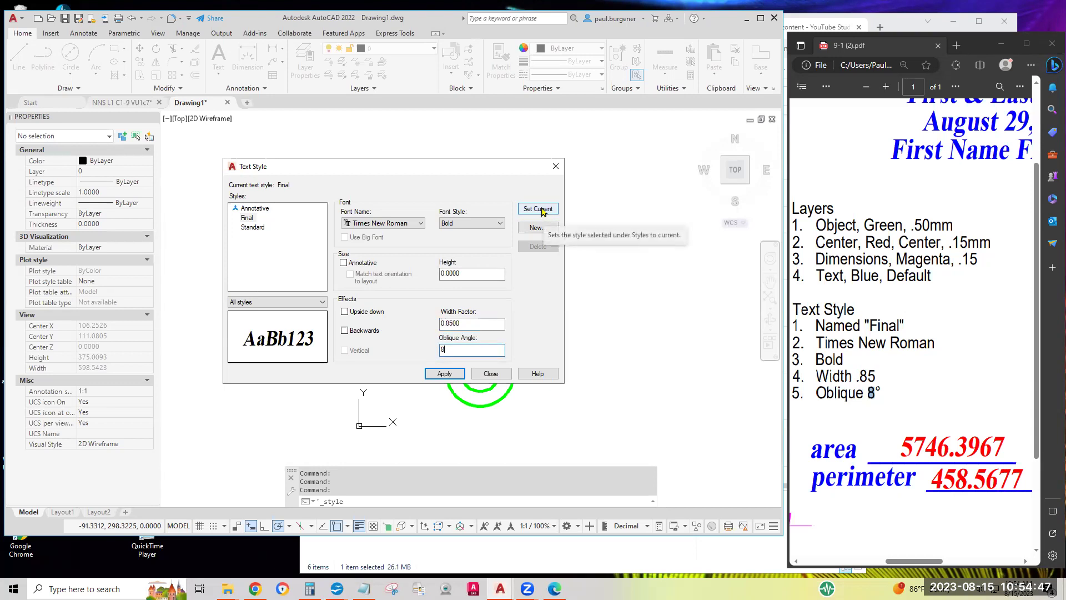
Make Final current, save its changes, close the dialog and confirm Final in the style list
left_click(543, 210)
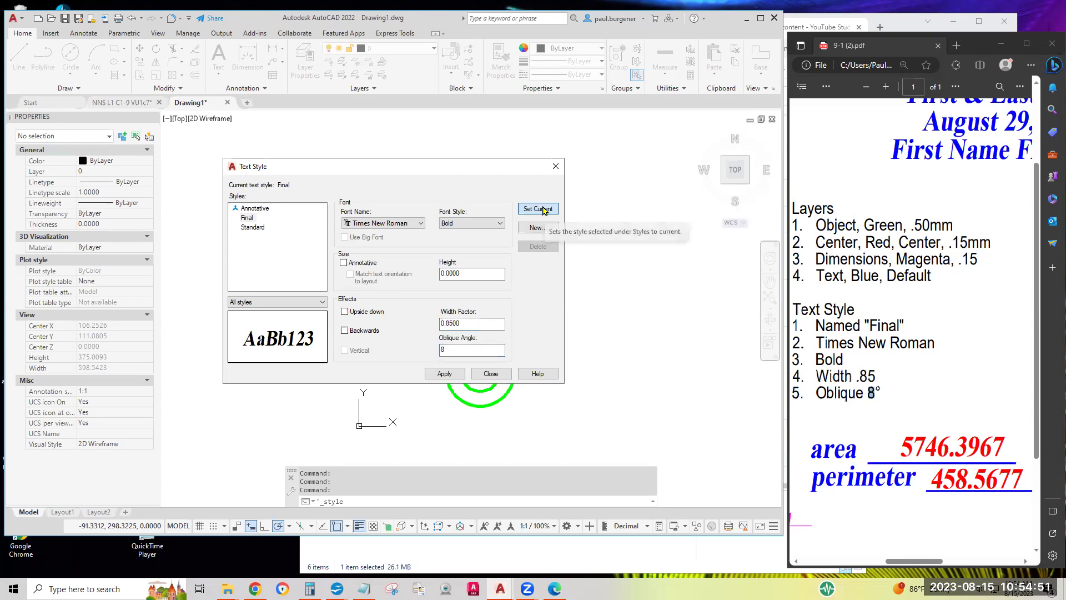
left_click(544, 210)
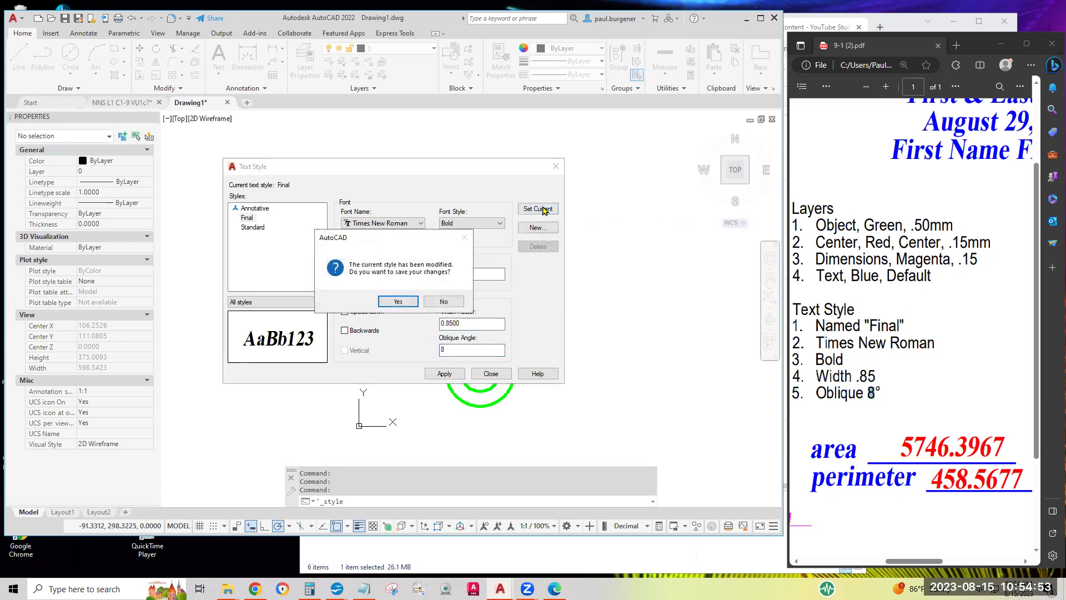
left_click(398, 305)
left_click(491, 373)
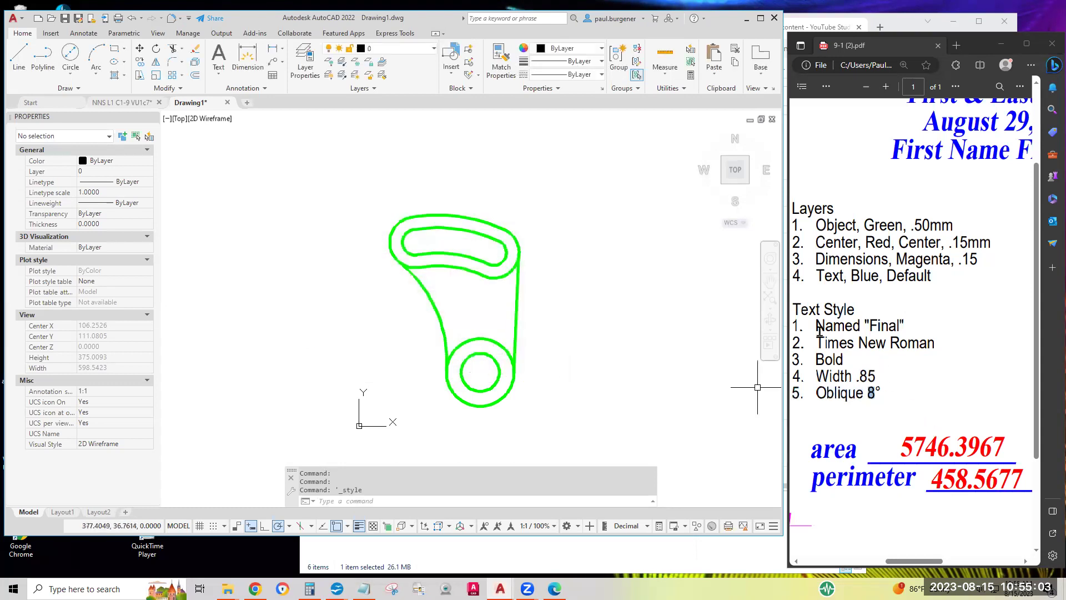
left_click(261, 87)
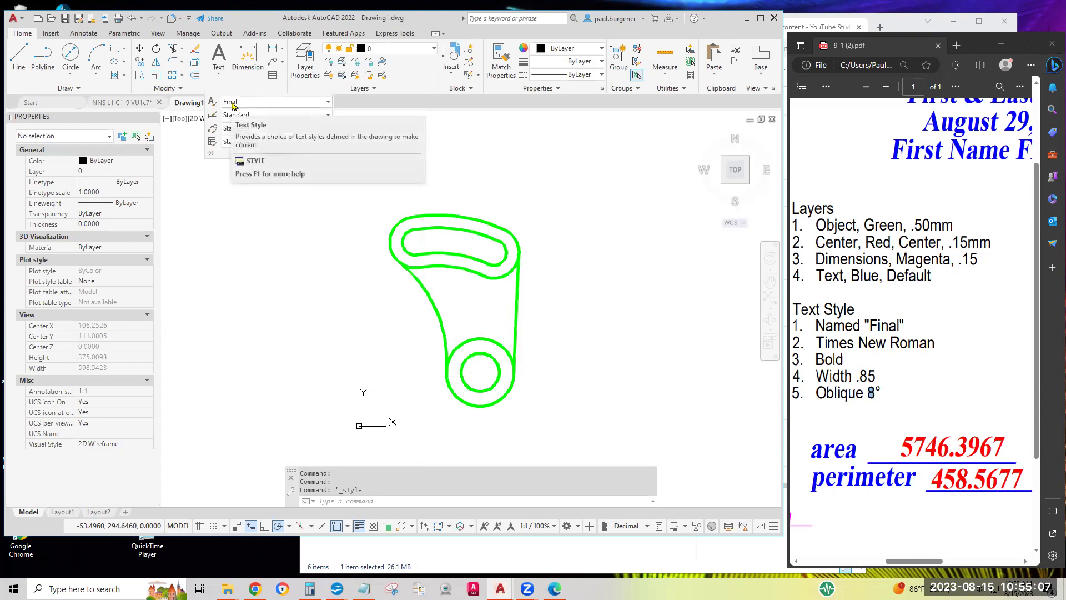
left_click(329, 102)
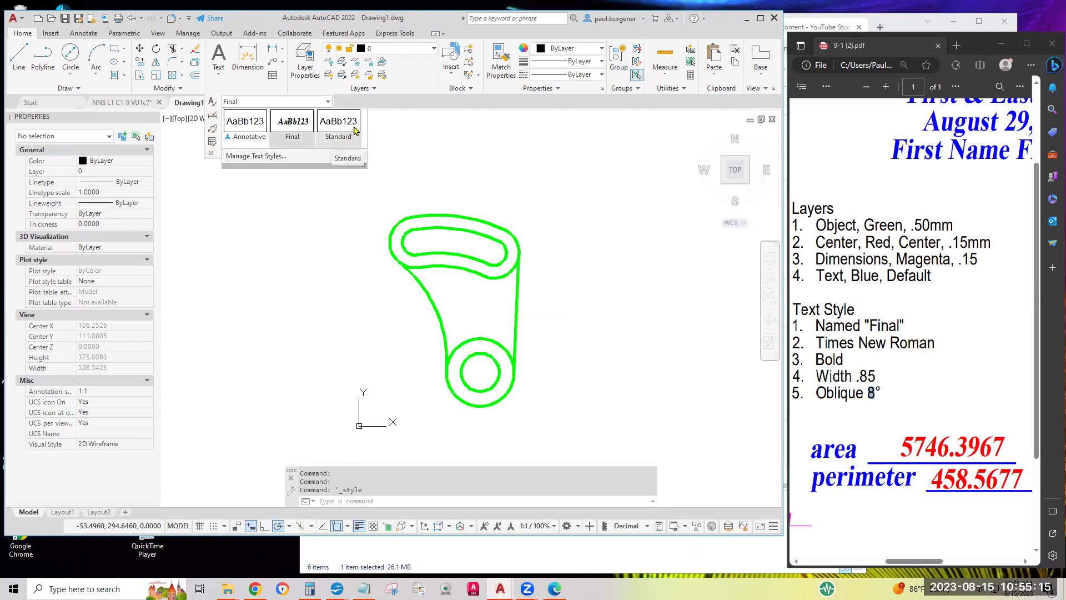
Close the text style list and scroll through the exercise PDF's requirements
left_click(401, 143)
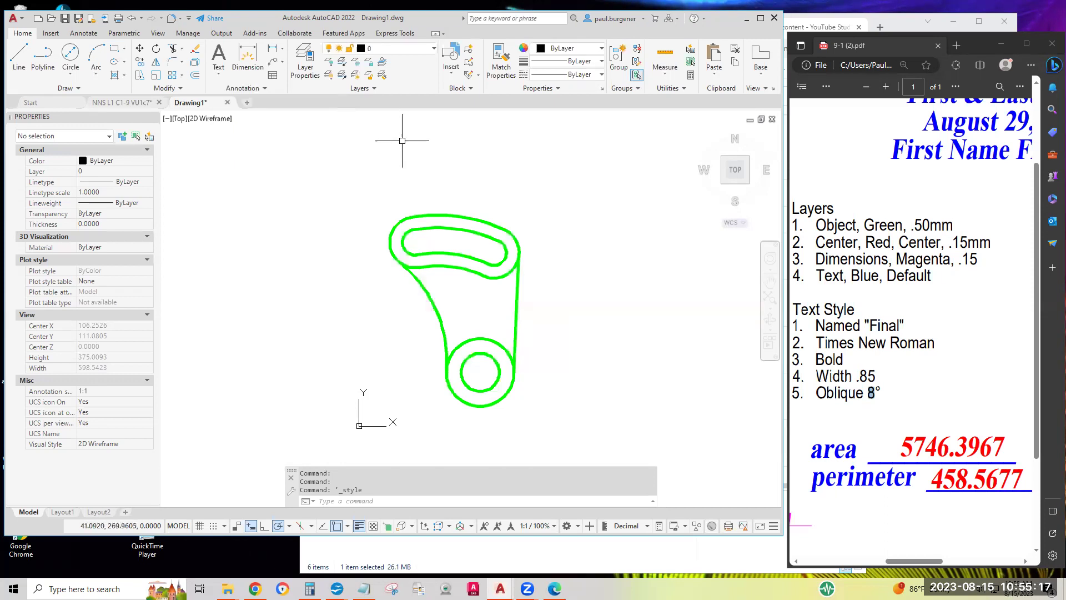
scroll(965, 337, "right", 5)
scroll(965, 337, "up", 2)
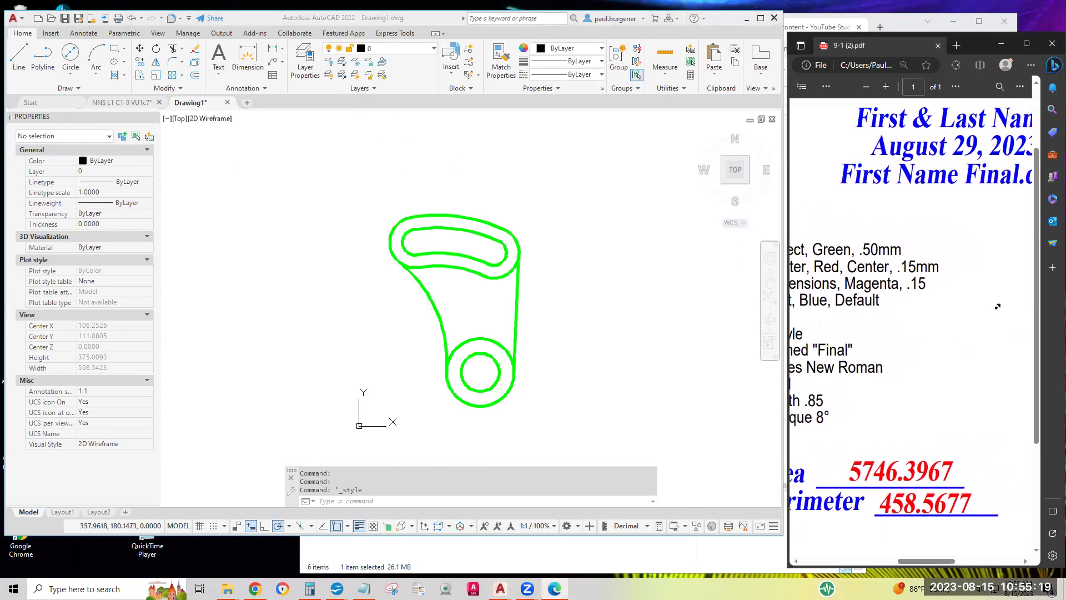
scroll(1018, 327, "right", 1)
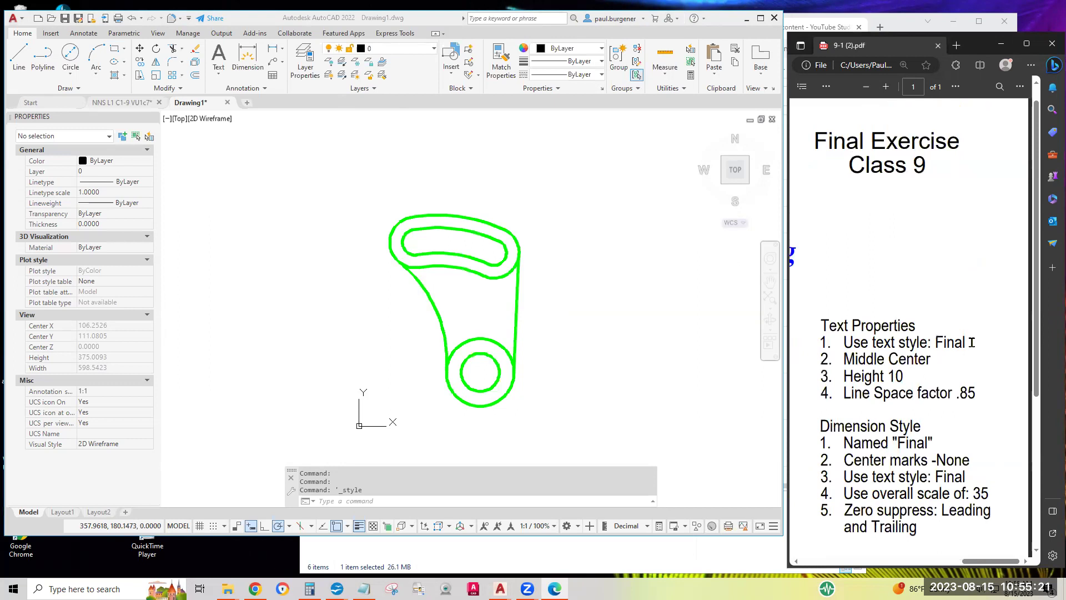
scroll(970, 343, "down", 3)
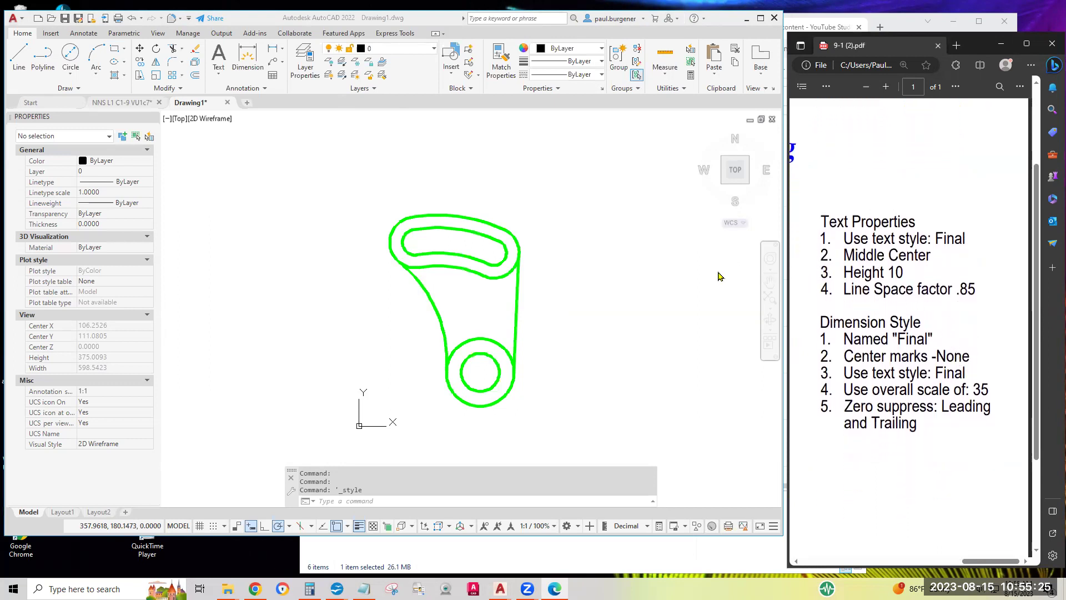
scroll(852, 247, "left", 5)
scroll(852, 247, "up", 2)
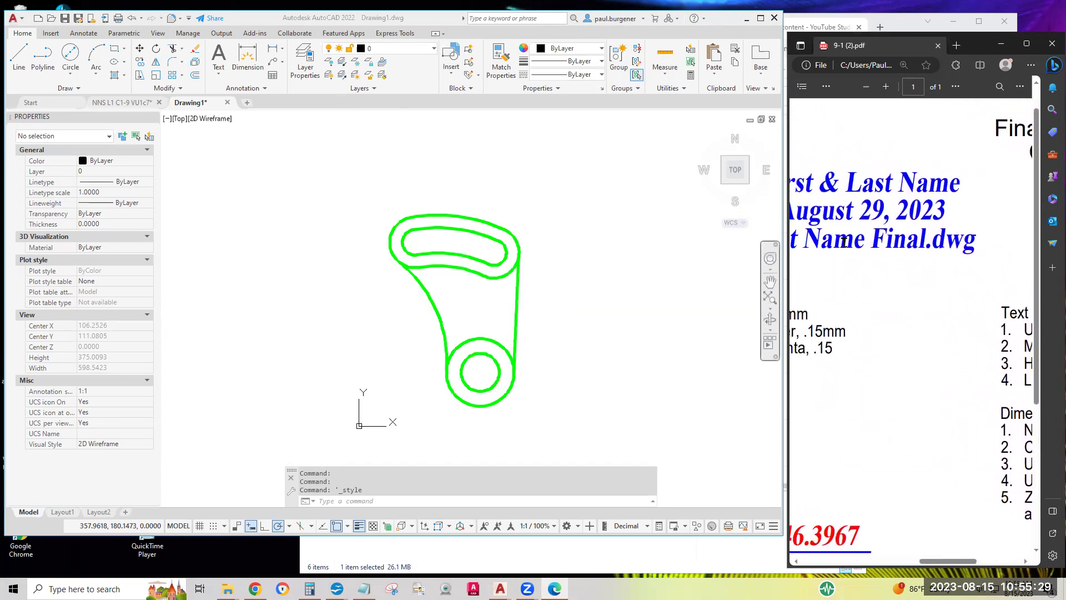
scroll(844, 242, "down", 3, "ctrl")
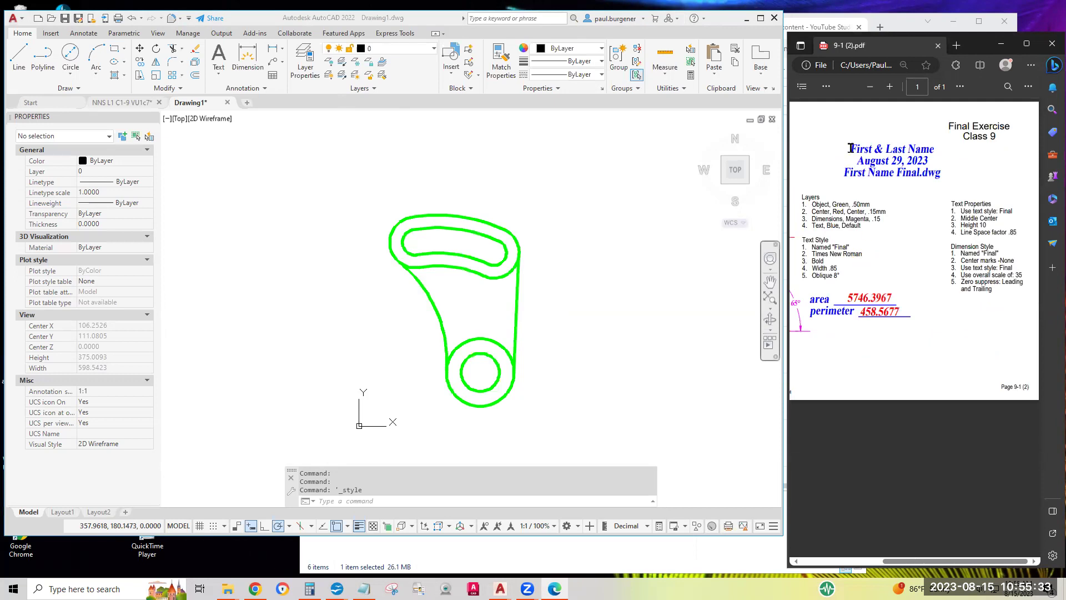
Review the PDF's three title lines, area and perimeter labels and date, then return to AutoCAD
left_click_drag(849, 149, 957, 178)
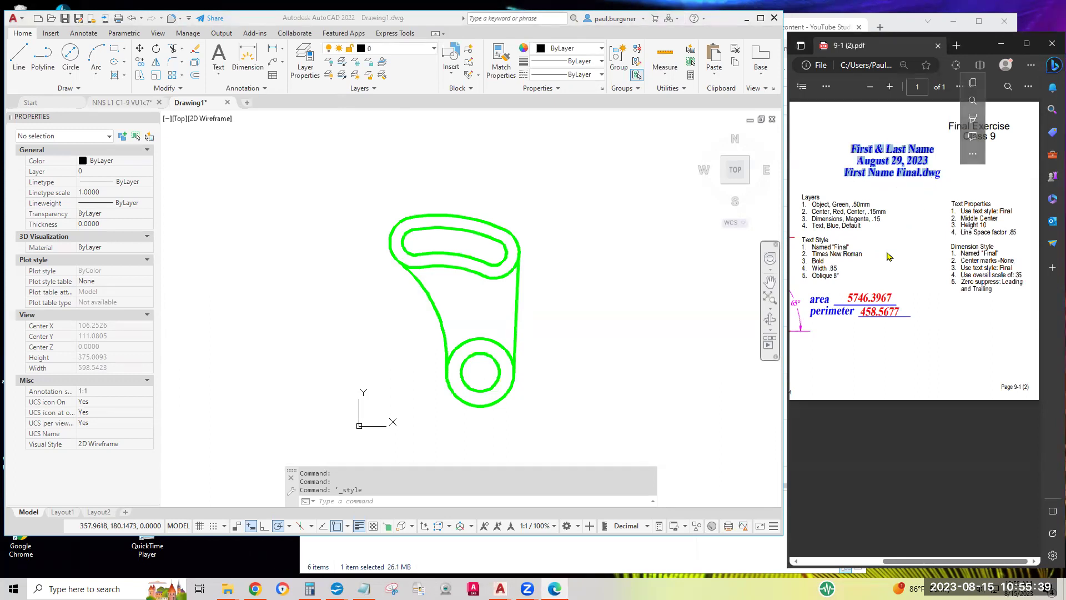
left_click_drag(809, 304, 910, 315)
left_click(827, 311)
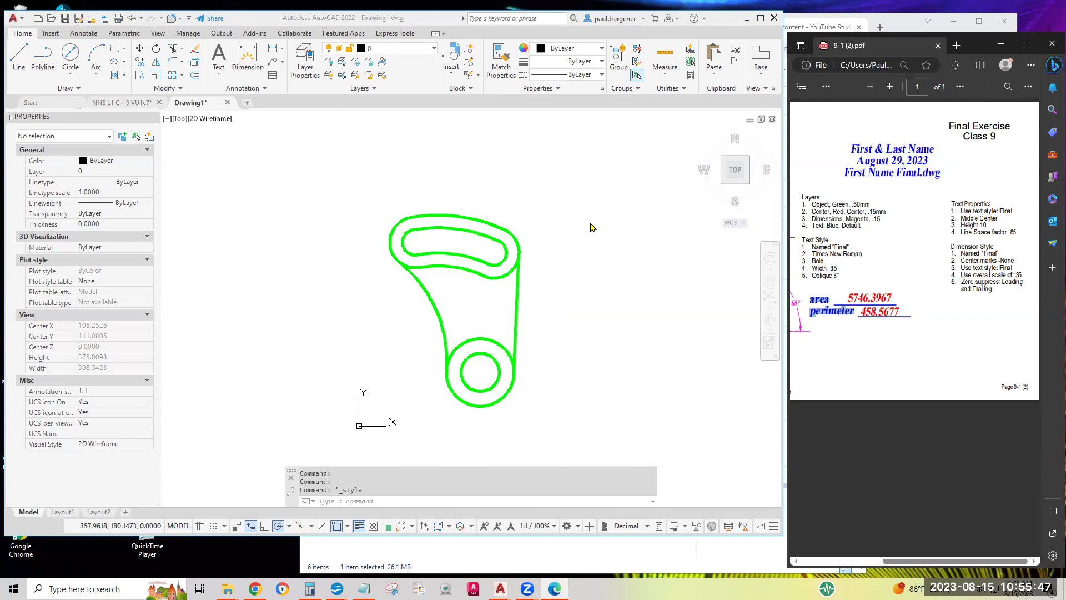
left_click_drag(849, 150, 967, 183)
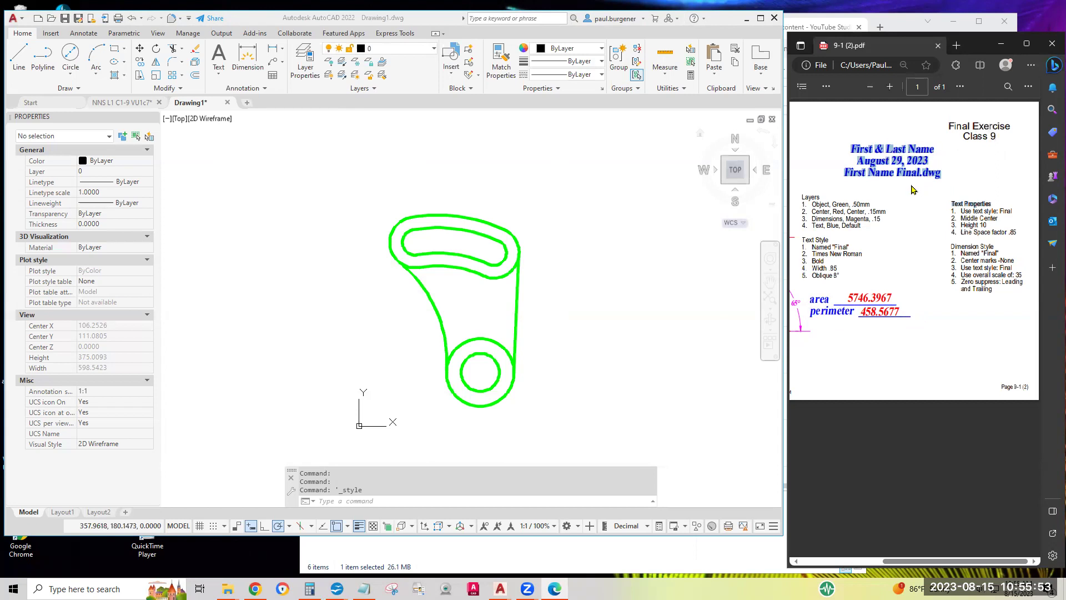
left_click(890, 158)
double_click(896, 160)
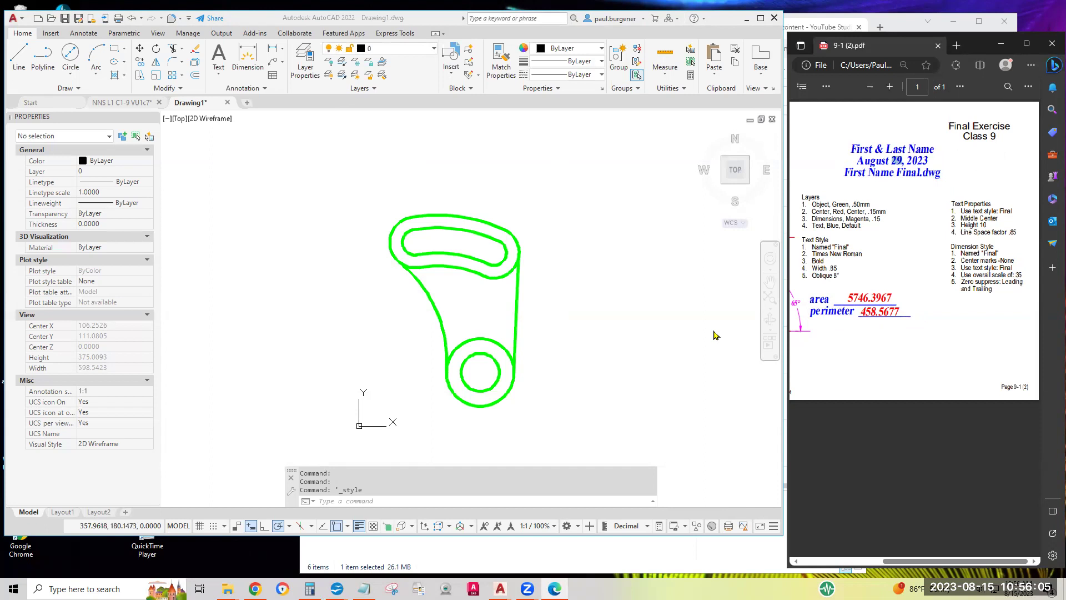
left_click(536, 195)
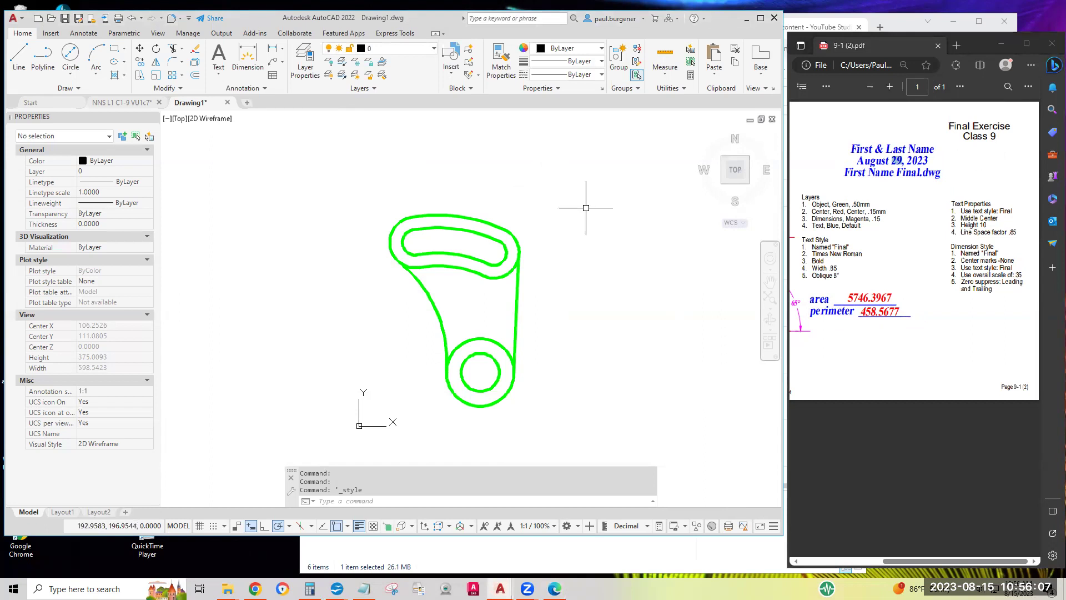
Make Text the current layer and start a multiline text box right of the part with height 10
left_click(410, 49)
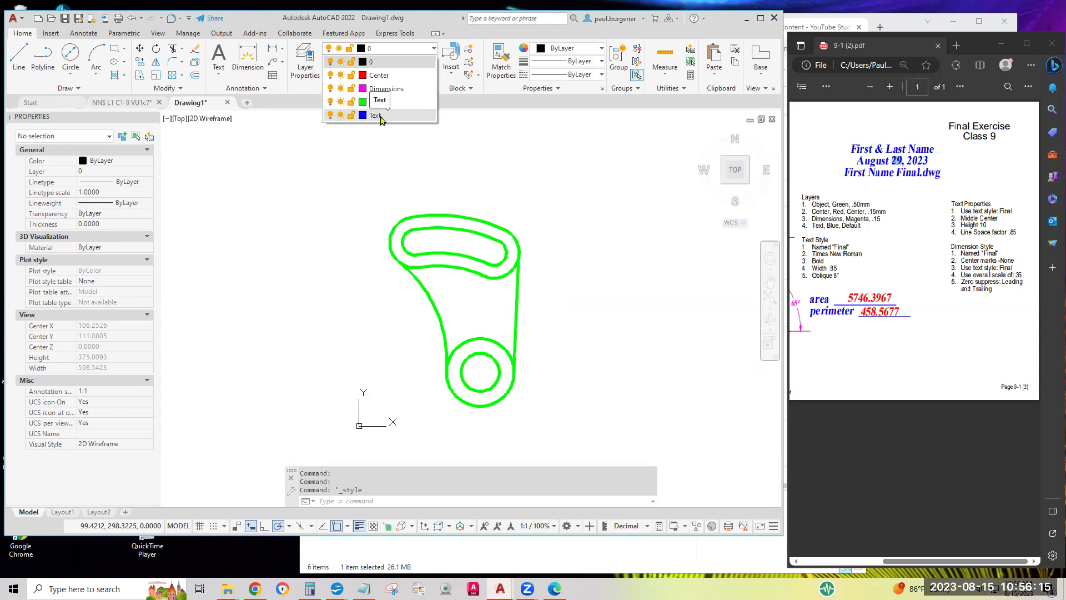
left_click(375, 115)
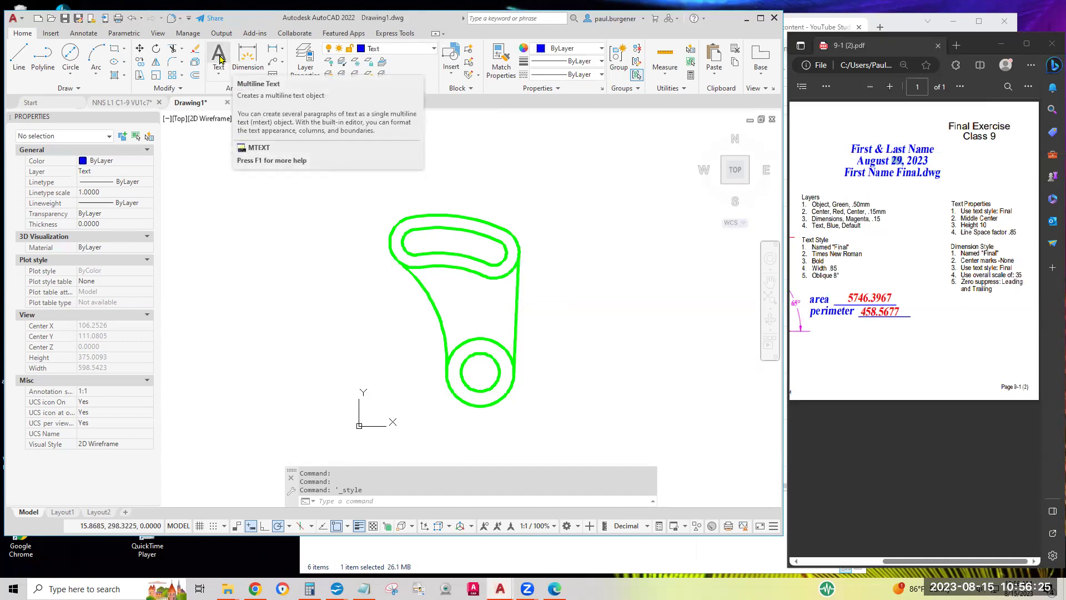
left_click(219, 59)
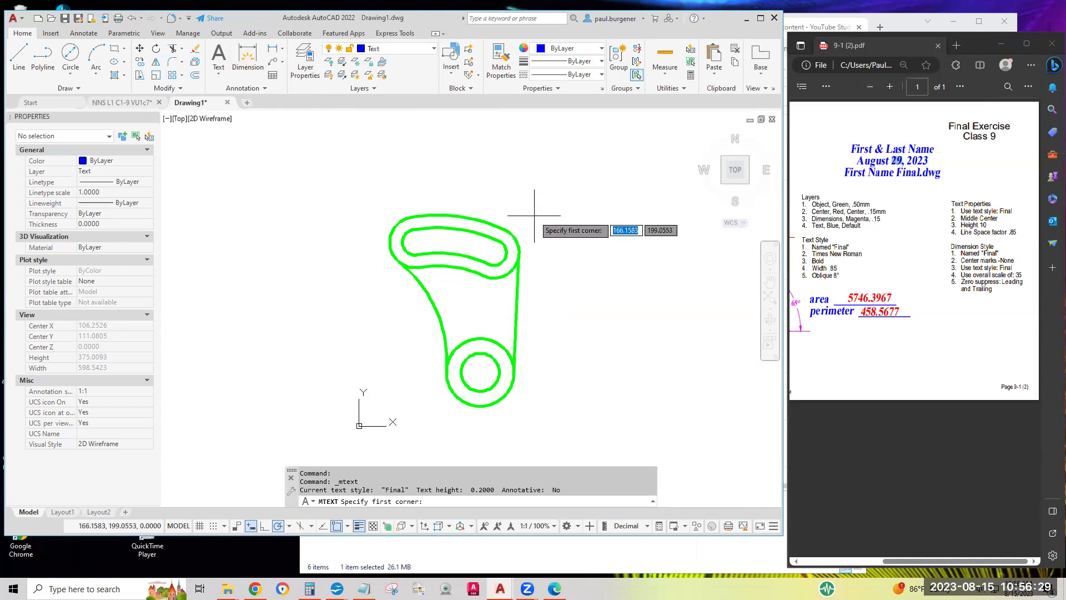
left_click(534, 215)
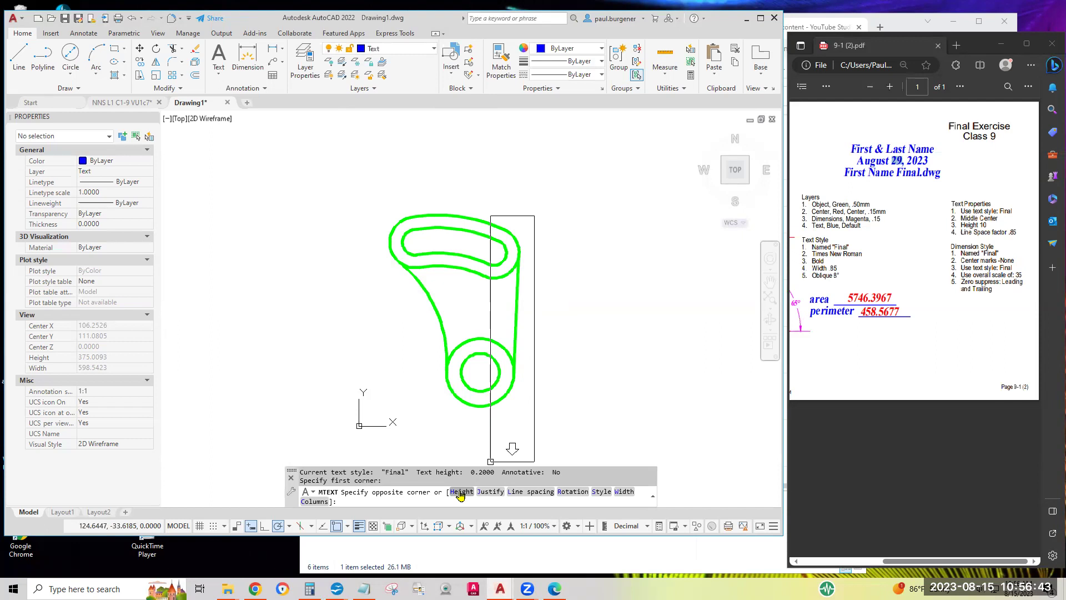
left_click(461, 494)
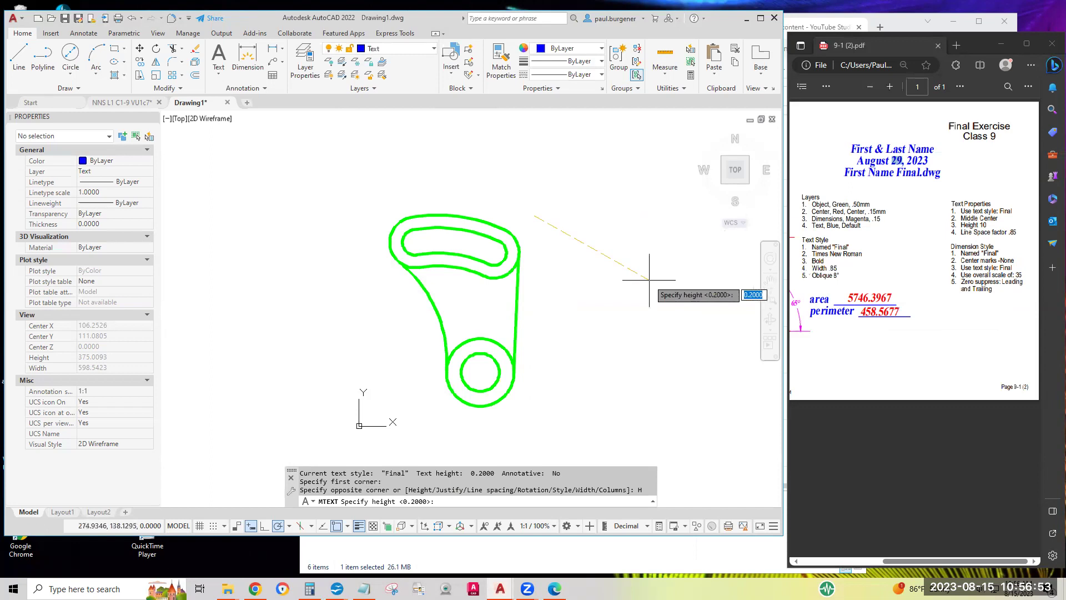
type("10")
key("Return")
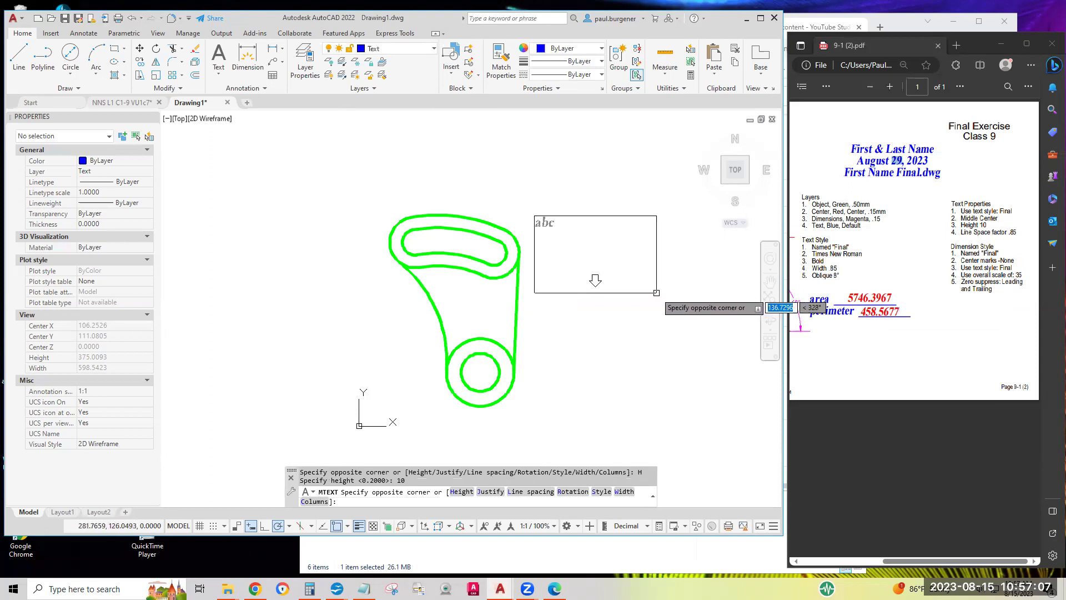
Type three title lines: the student's name, August 22, 2023, and the drawing's Final.dwg file name
left_click(656, 292)
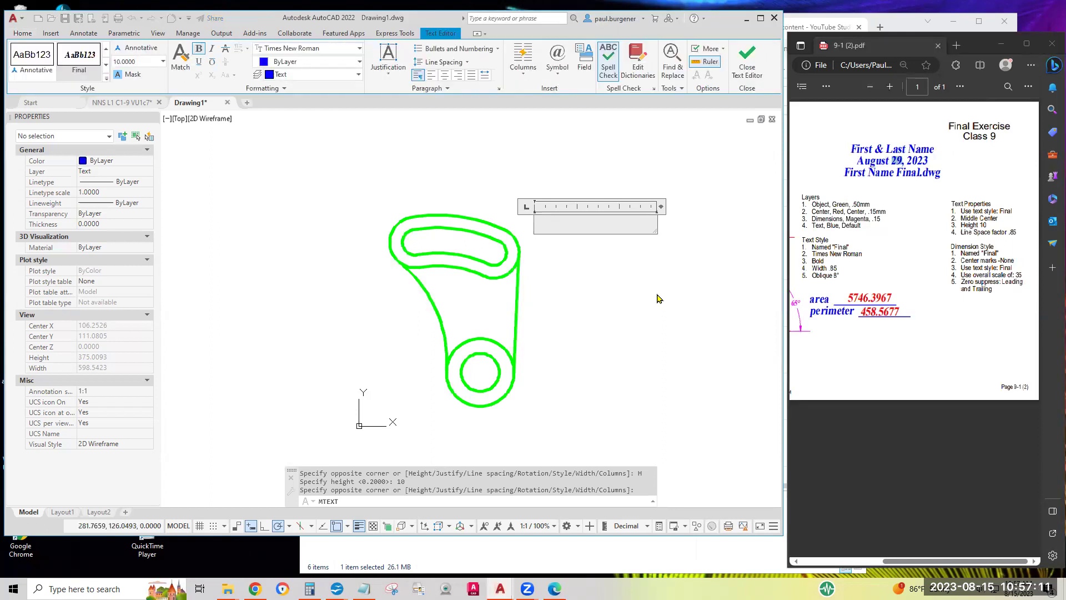
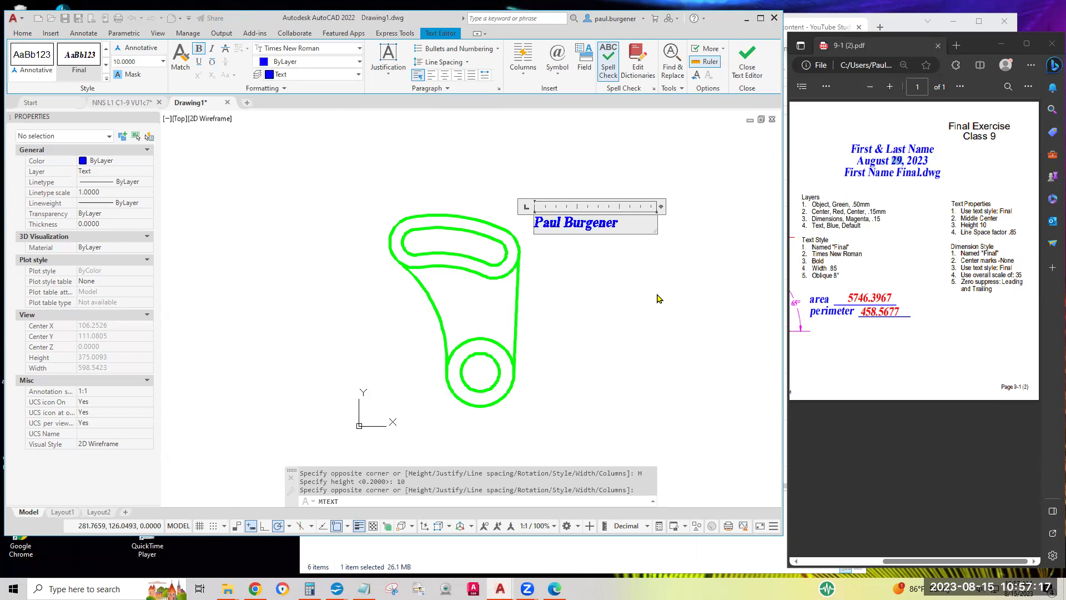
key("Return")
type("August")
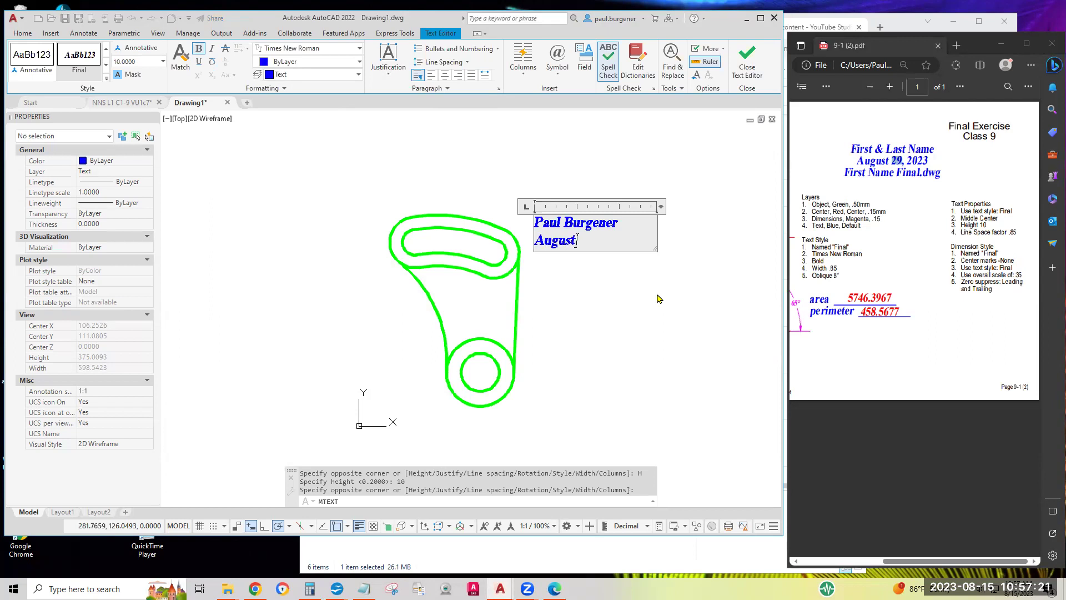
type(" 22")
type(", 2023")
key("Return")
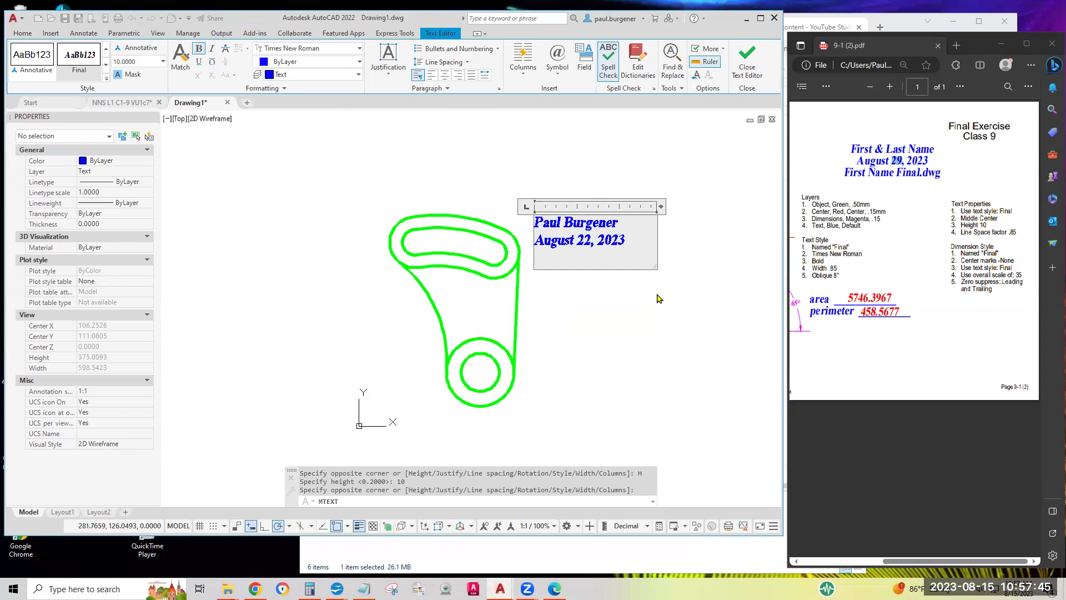
type("Paul Final.dwg")
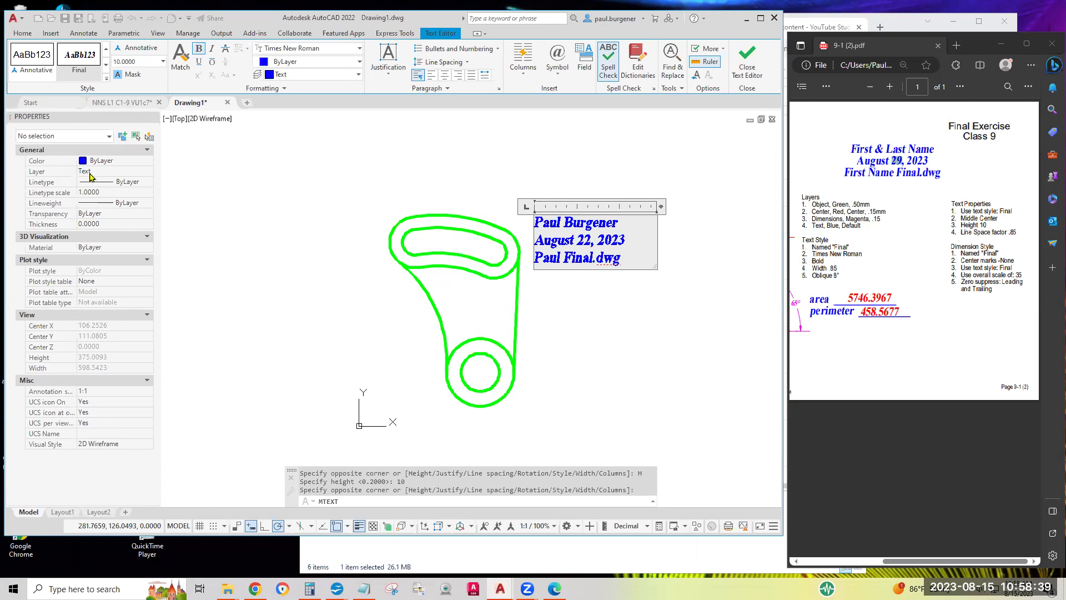
Commit the title text, then mark the Middle Center and Line Space factor .85 requirements in the PDF
left_click(627, 315)
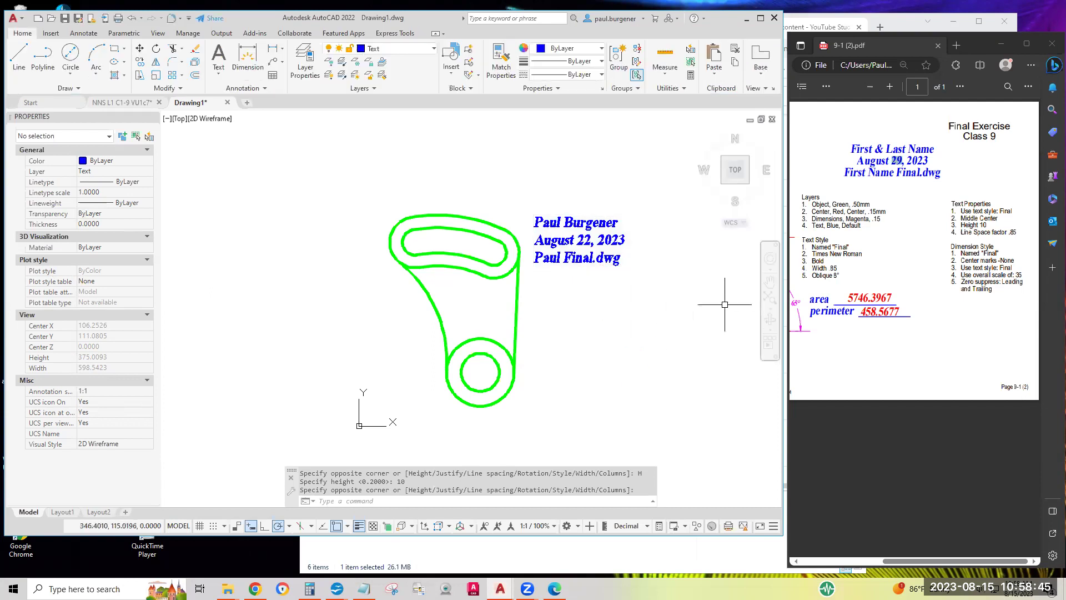
left_click(1000, 217)
left_click_drag(1000, 218, 952, 220)
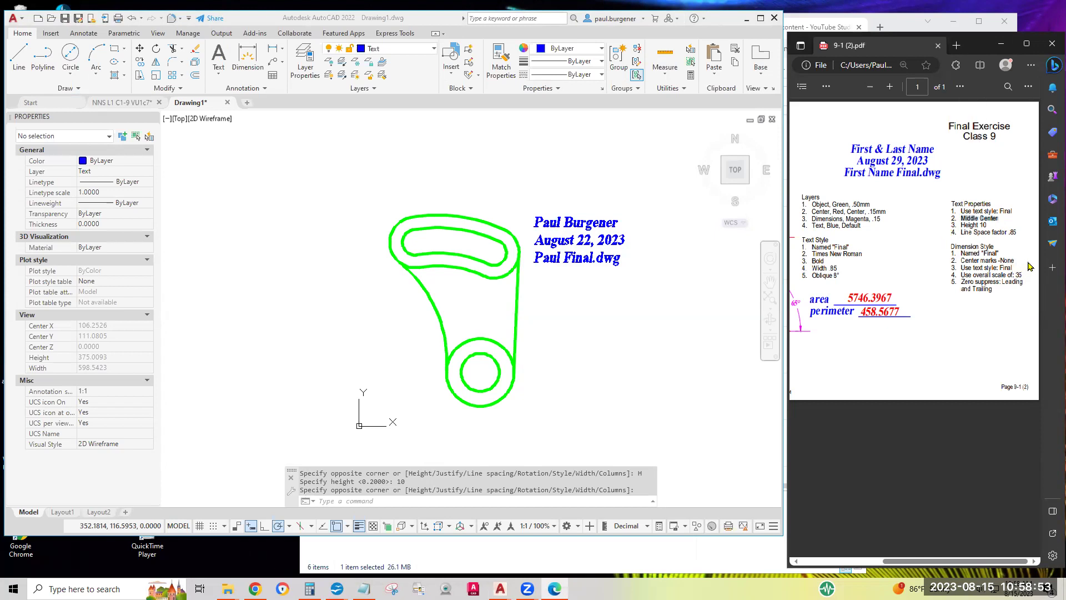
scroll(1027, 265, "up", 5, "ctrl")
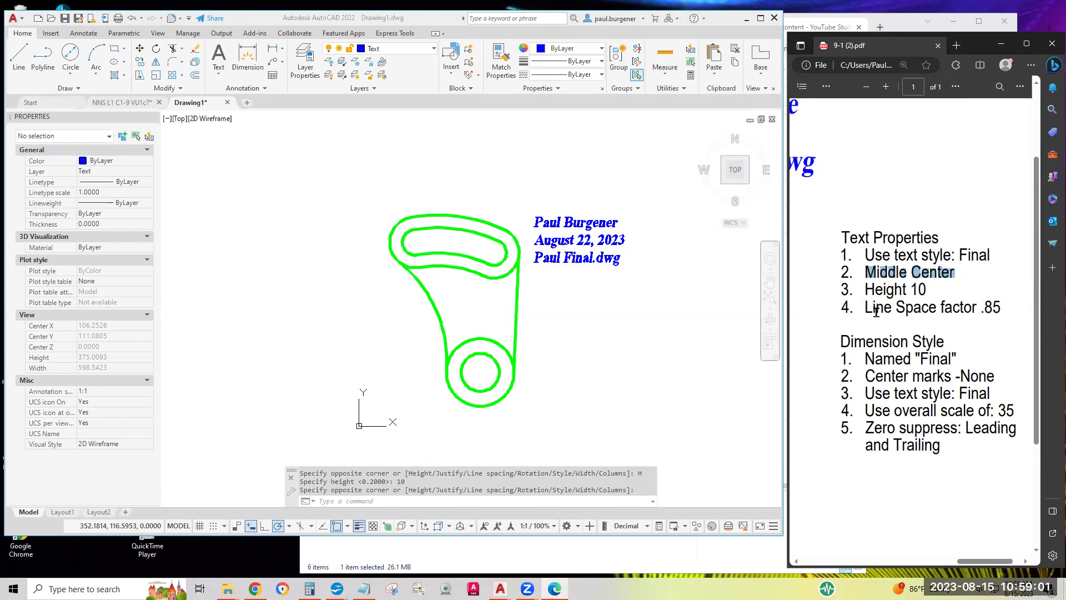
left_click_drag(893, 309, 1012, 307)
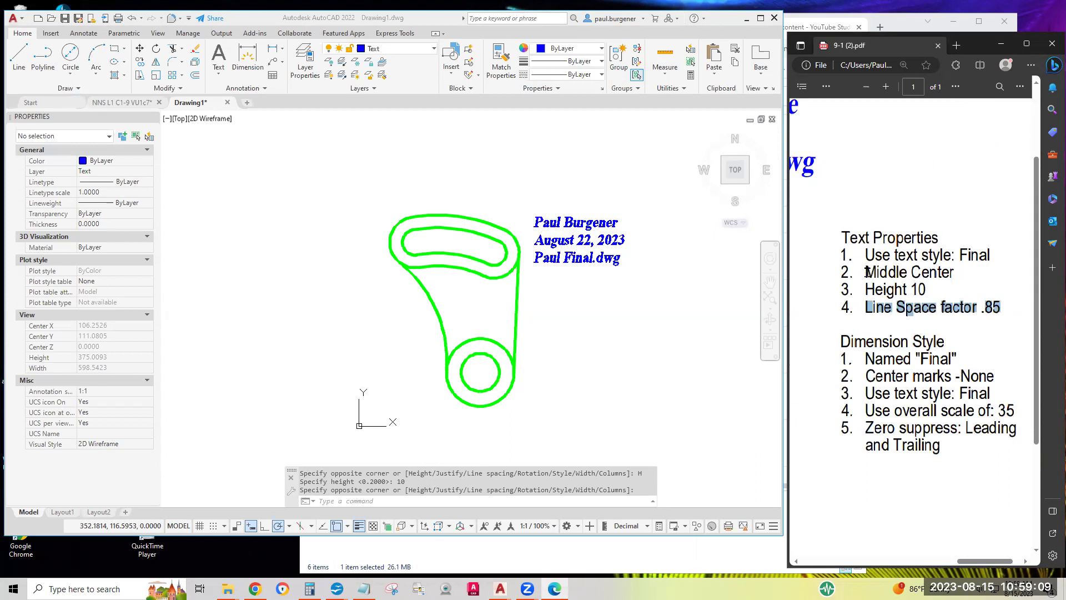
left_click_drag(869, 272, 963, 272)
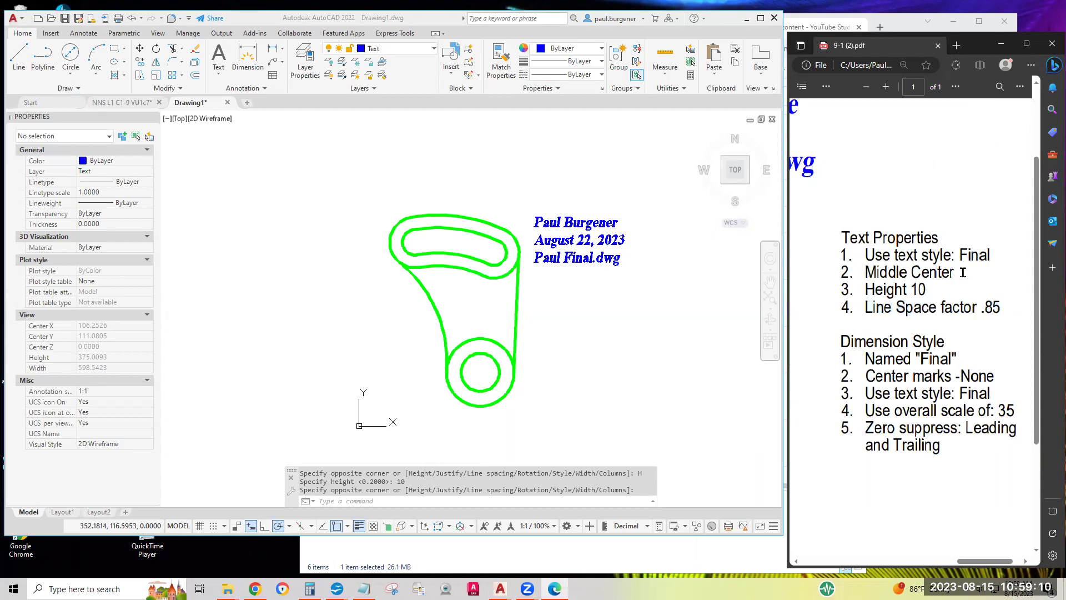
left_click(867, 307)
left_click_drag(866, 306, 1010, 306)
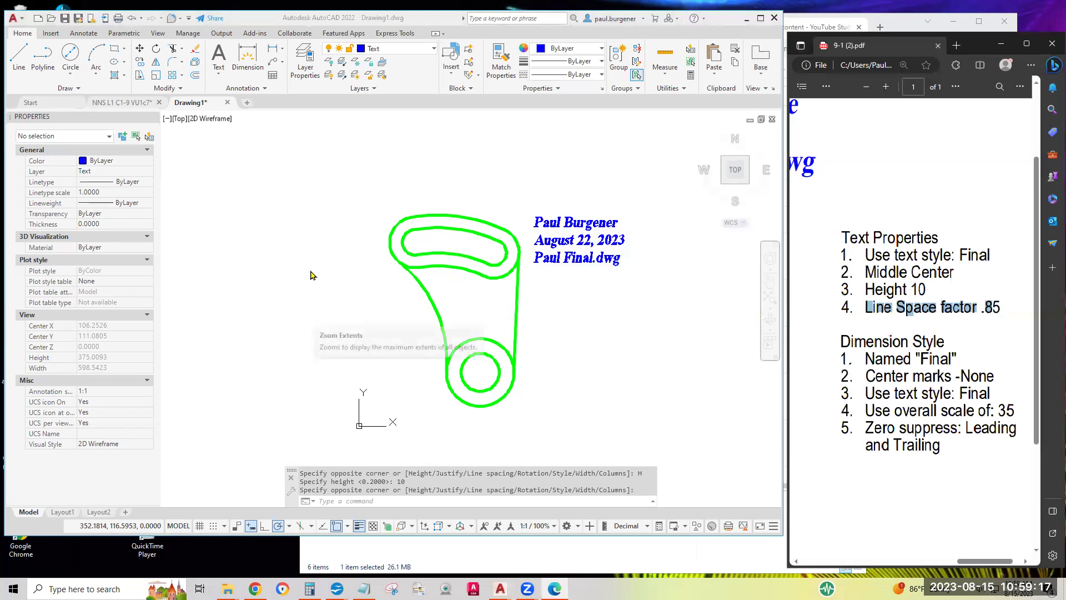
Cancel the unfinished text command and move the title text to the right of the part
left_click(561, 243)
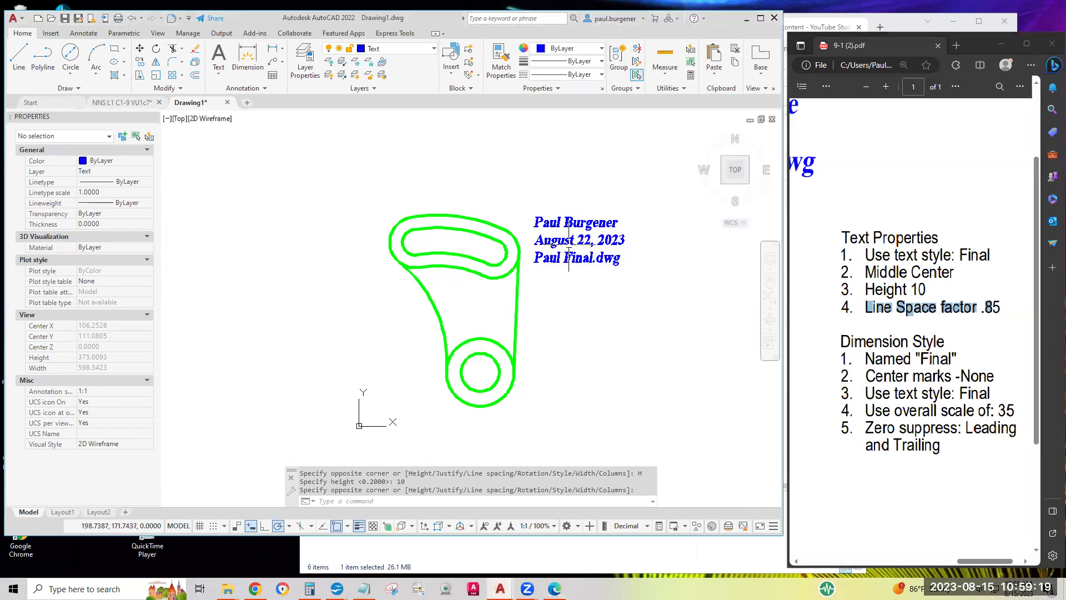
key("Escape")
left_click(577, 242)
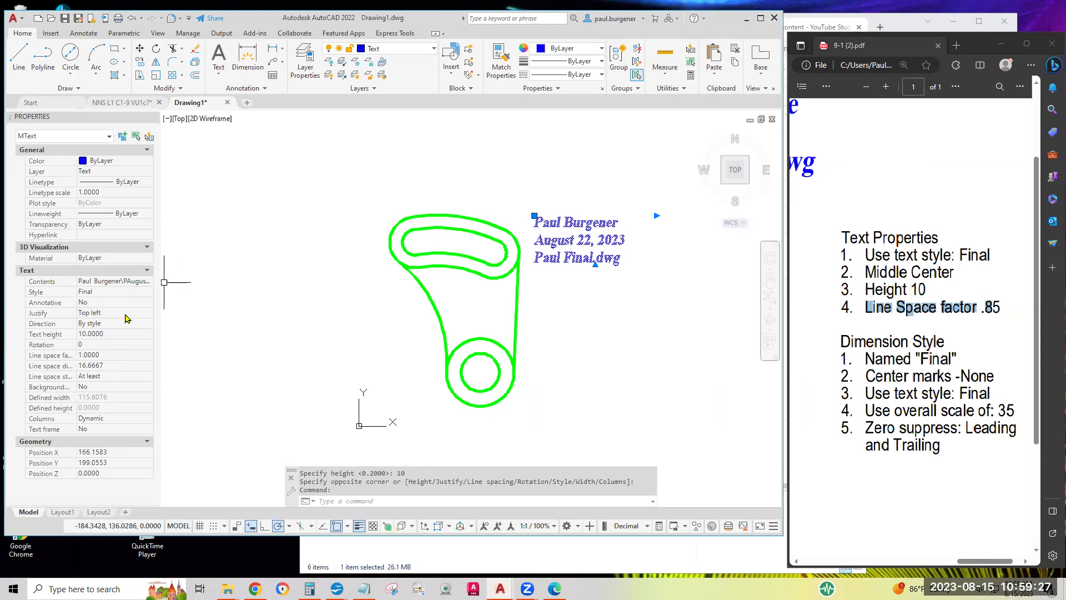
left_click(534, 215)
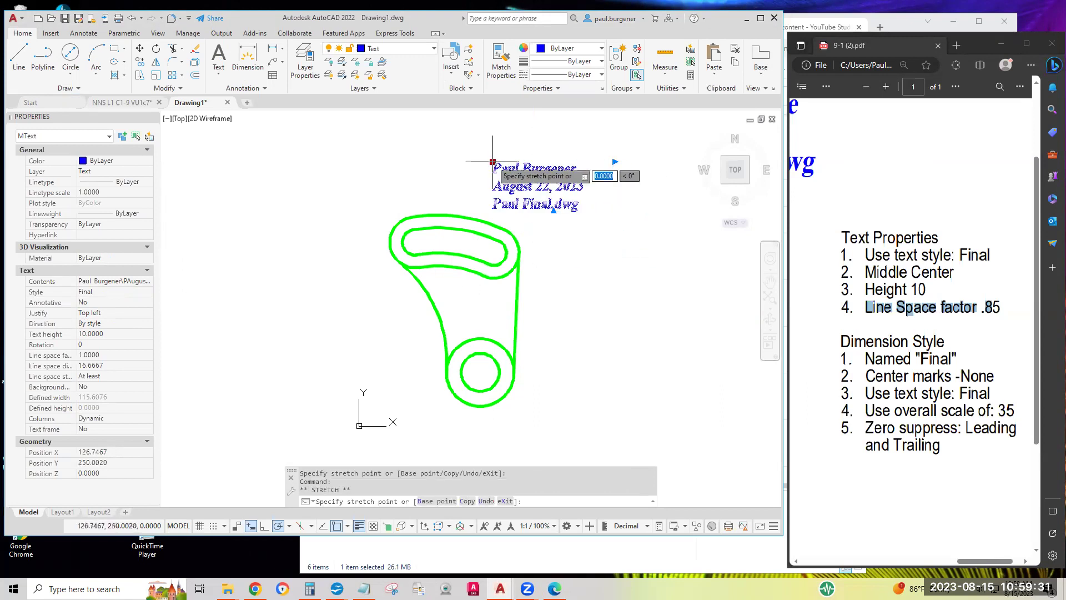
left_click(536, 208)
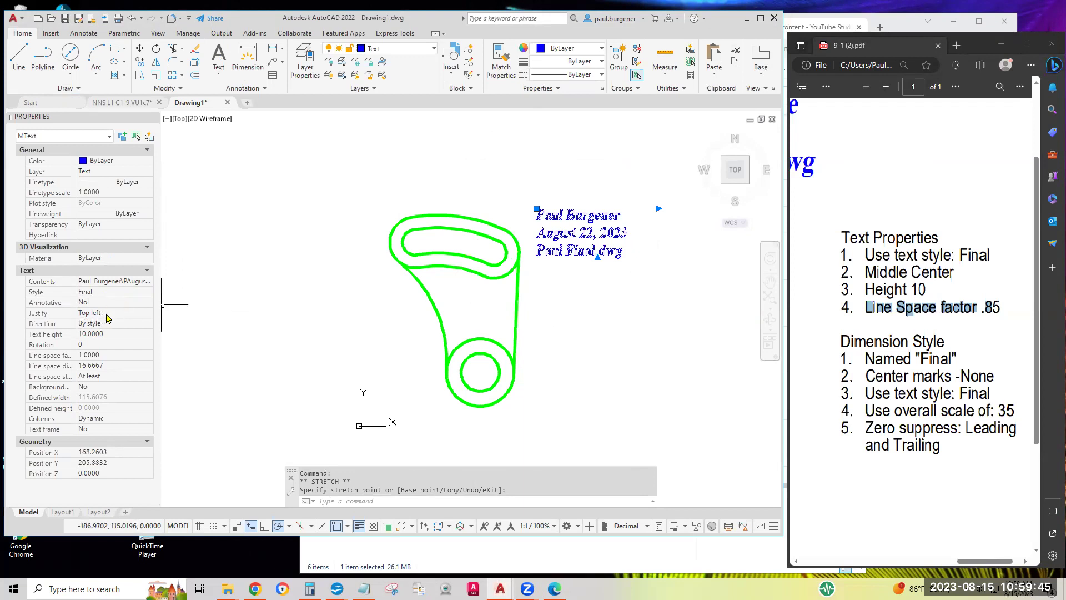
Set the title text's justification to Middle center and reposition it beside the part's top
left_click(107, 316)
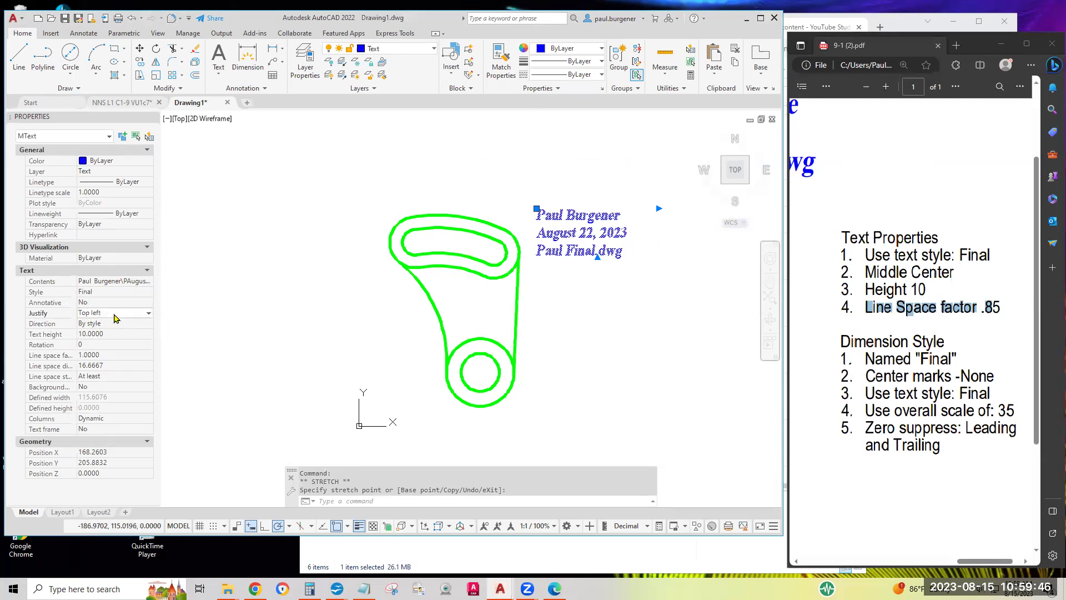
left_click(149, 313)
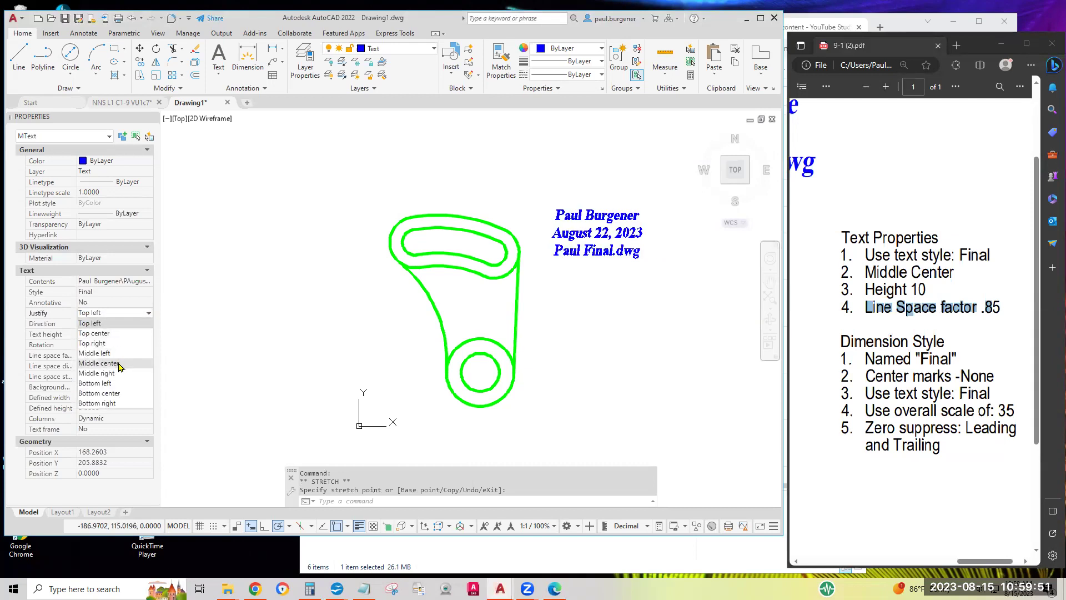
left_click(119, 365)
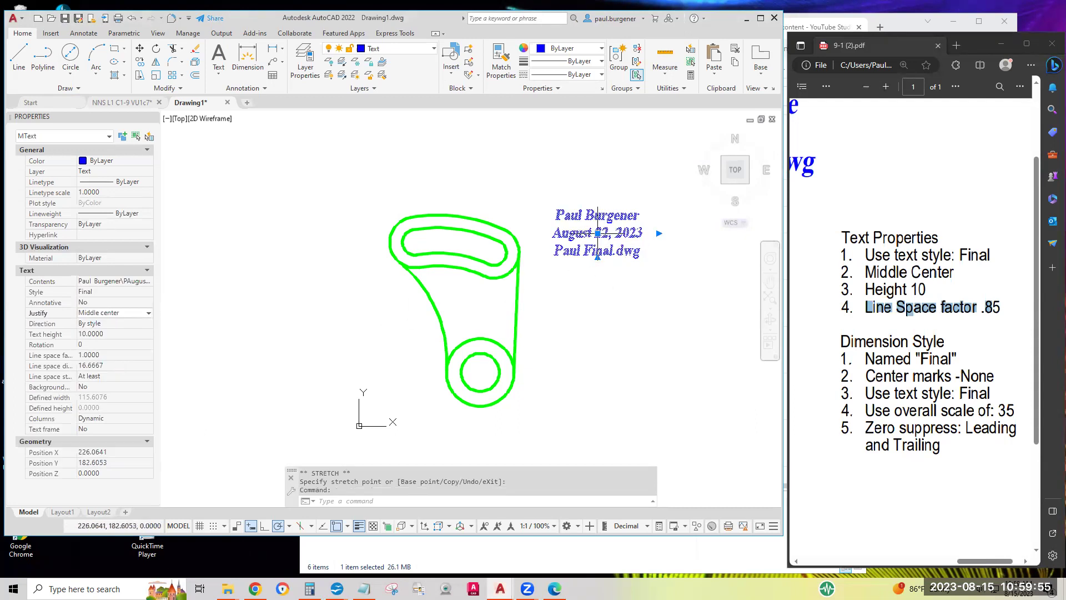
left_click(598, 233)
left_click(544, 185)
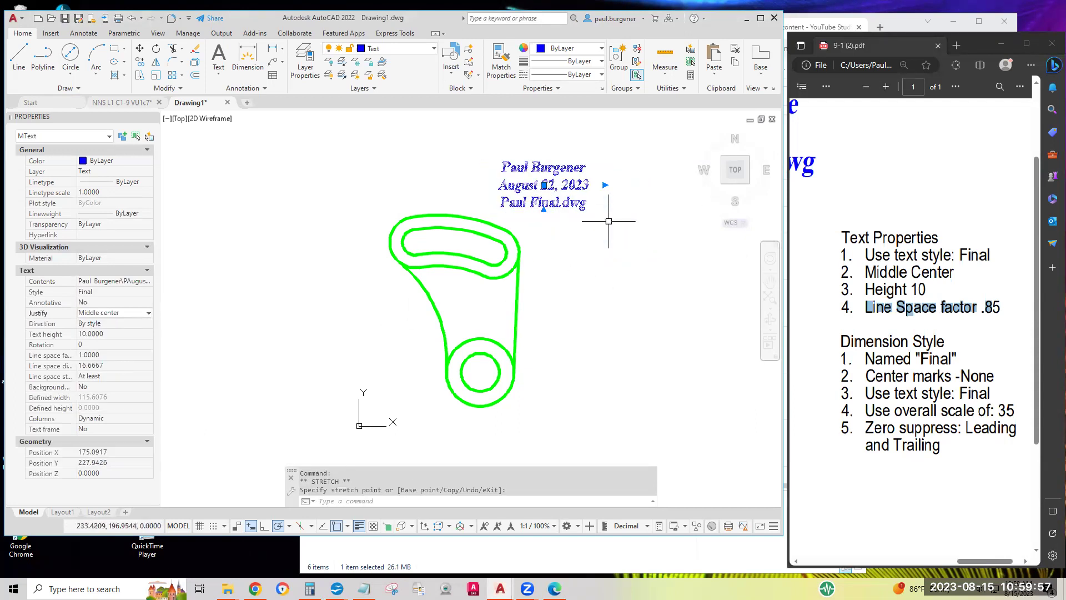
left_click(544, 184)
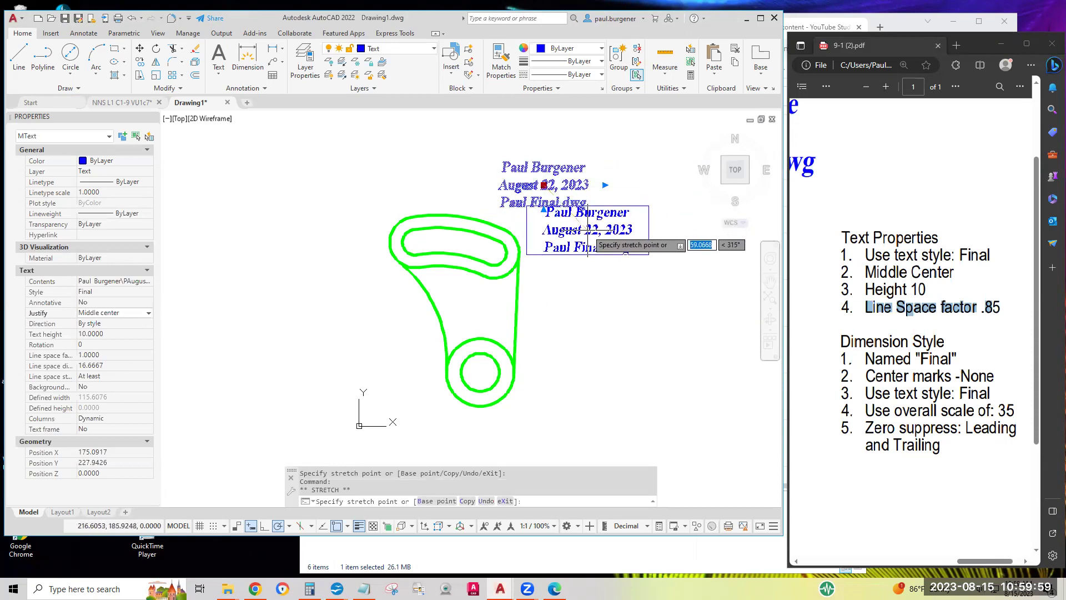
left_click(589, 239)
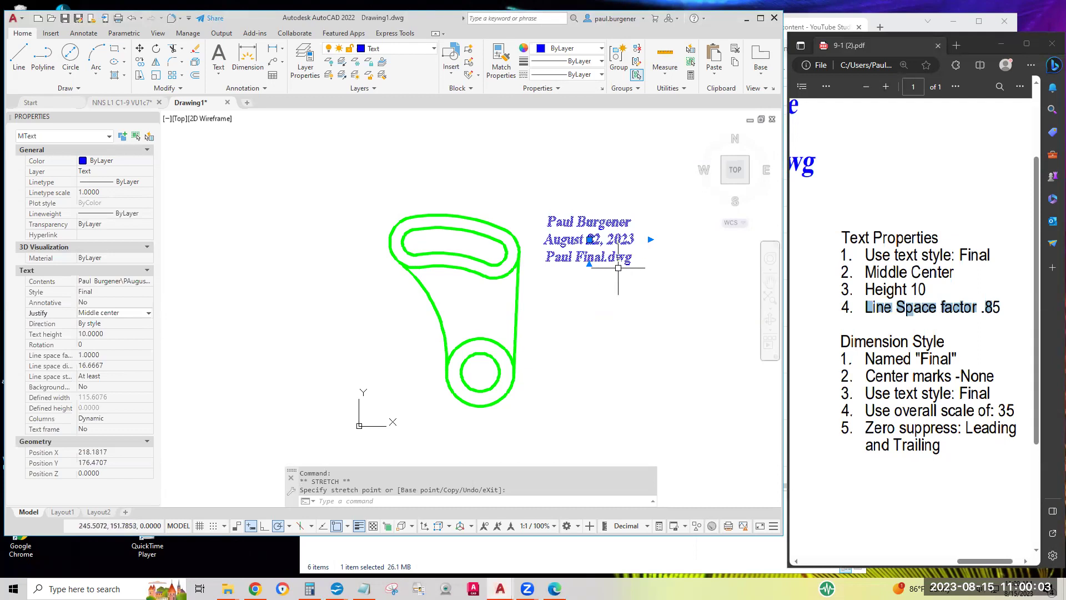
double_click(615, 238)
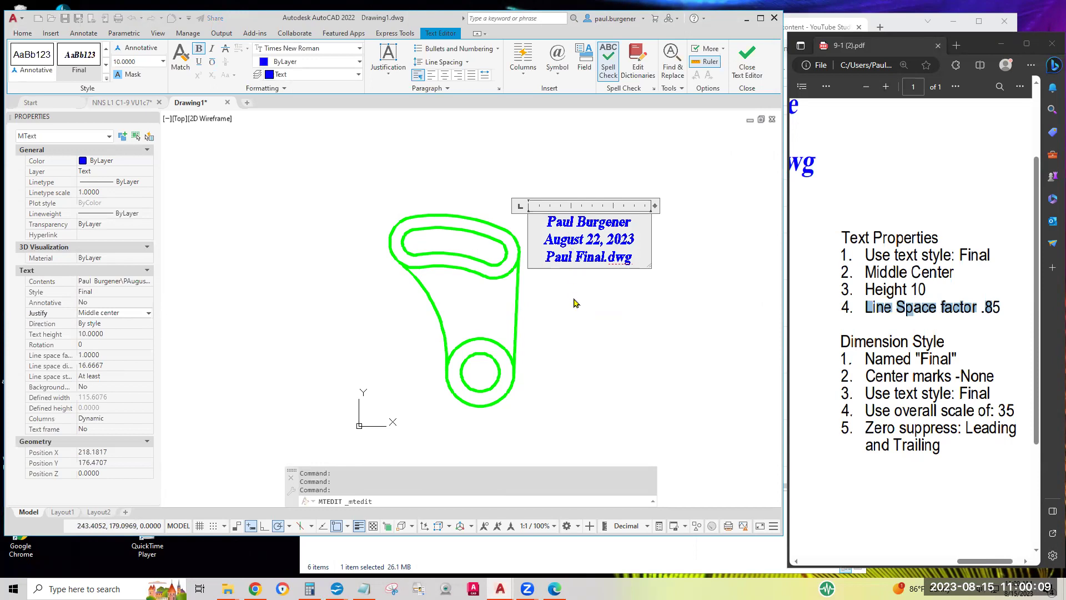
key("BackSpace")
key("BackSpace")
key("BackSpace")
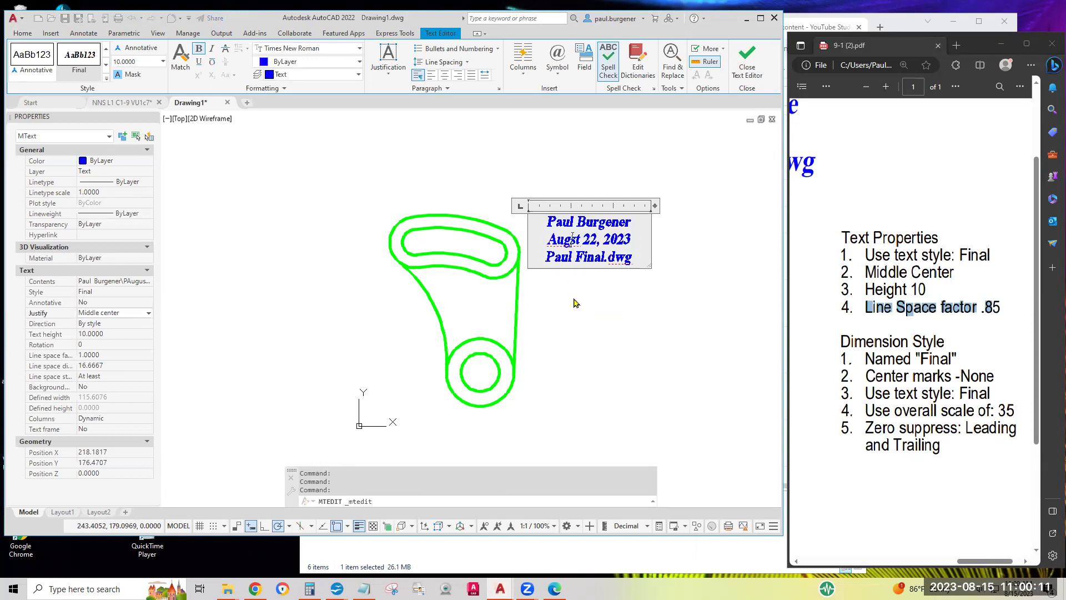
left_click(616, 303)
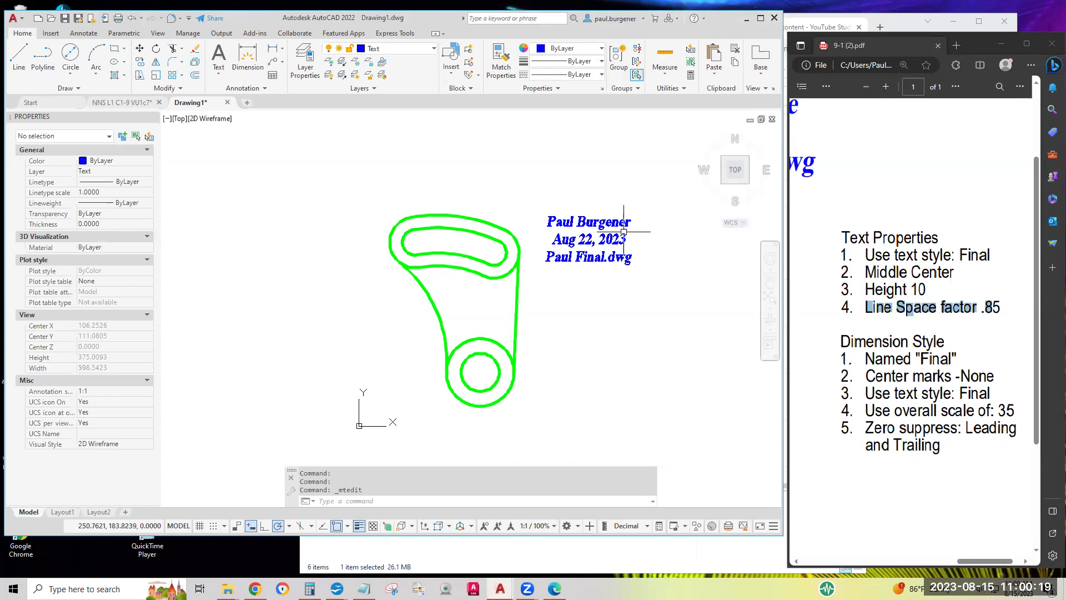
left_click(580, 233)
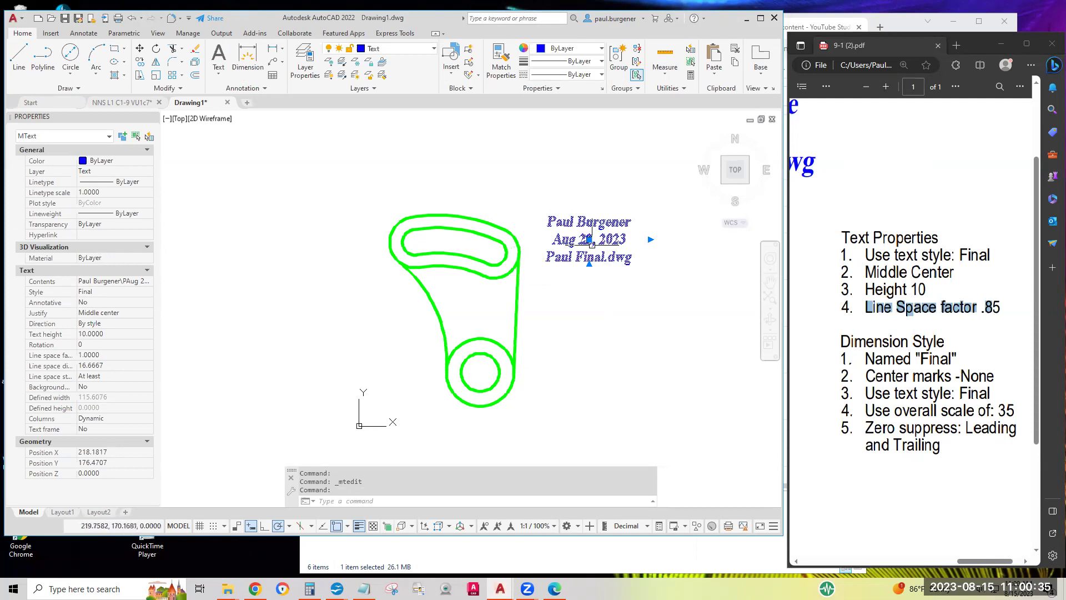
left_click(604, 292)
key("Escape")
key("Escape")
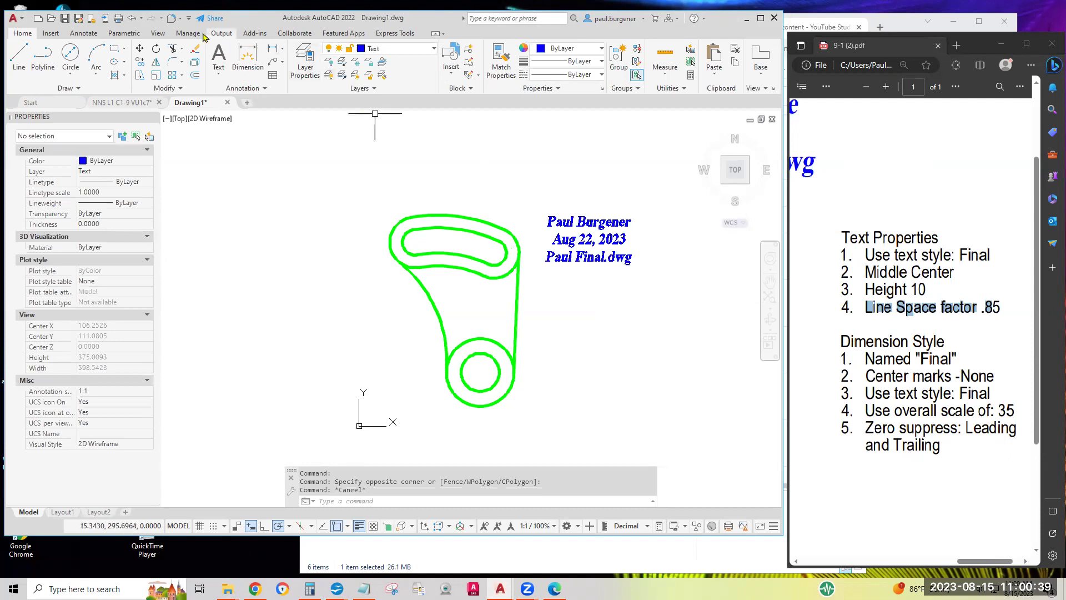
left_click(131, 19)
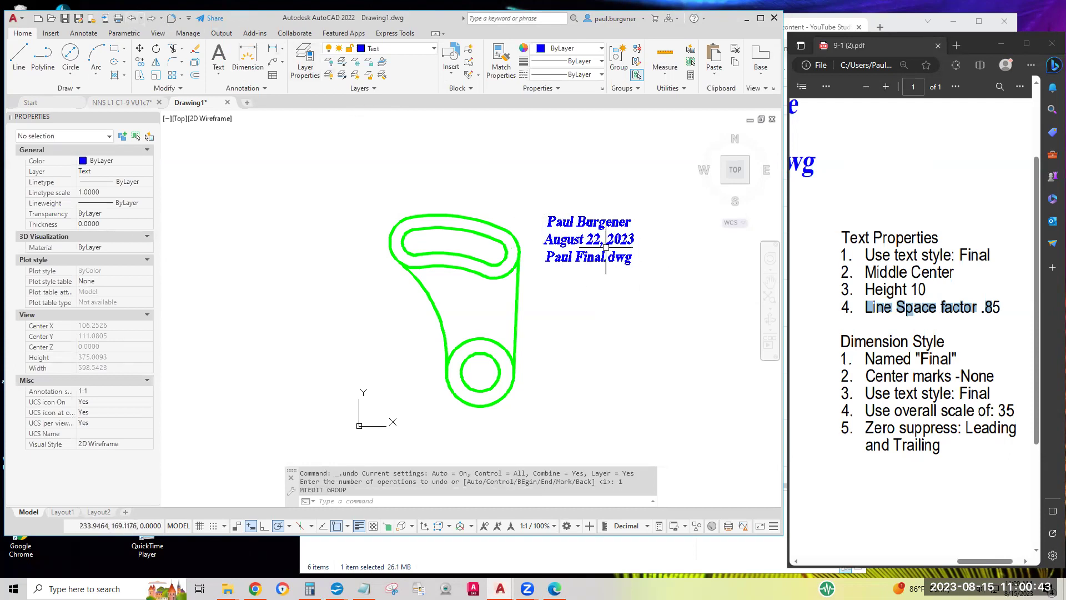
Change the title text's line space factor to 0.85 in Properties, then deselect it
left_click(589, 239)
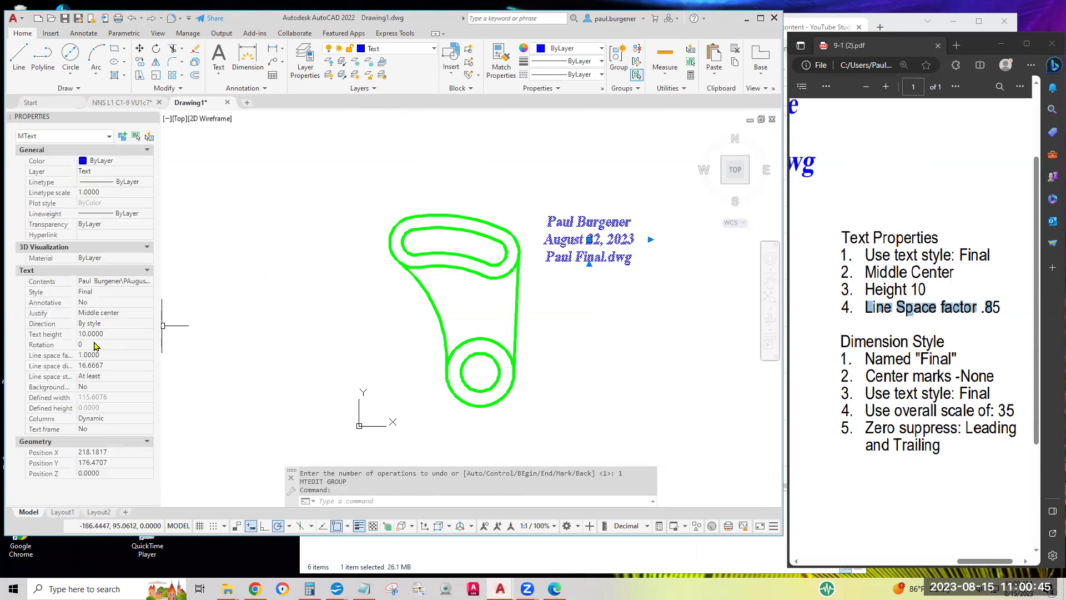
left_click(111, 334)
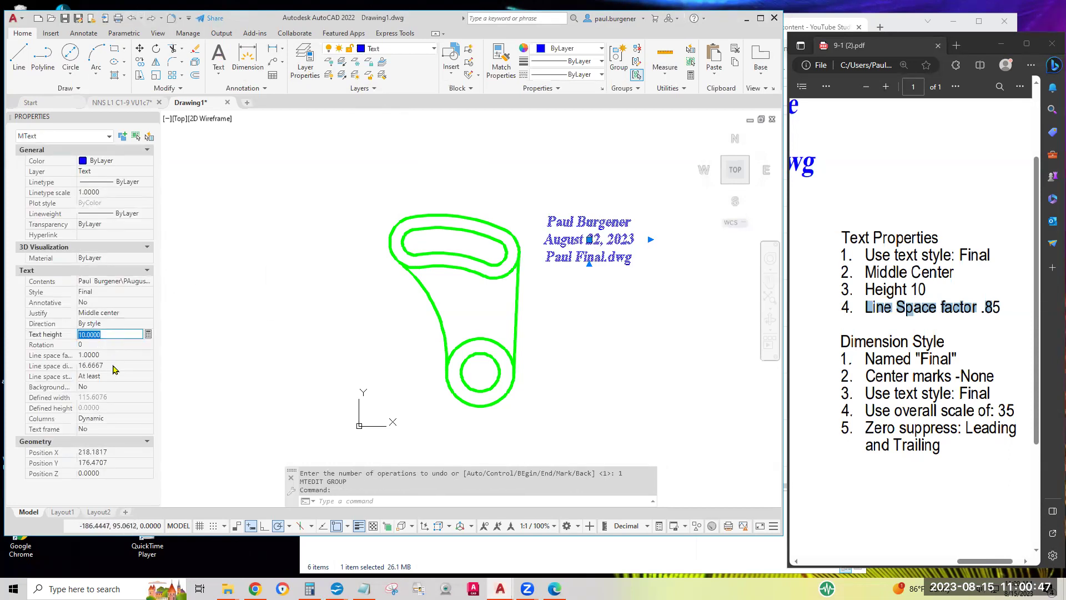
left_click(112, 354)
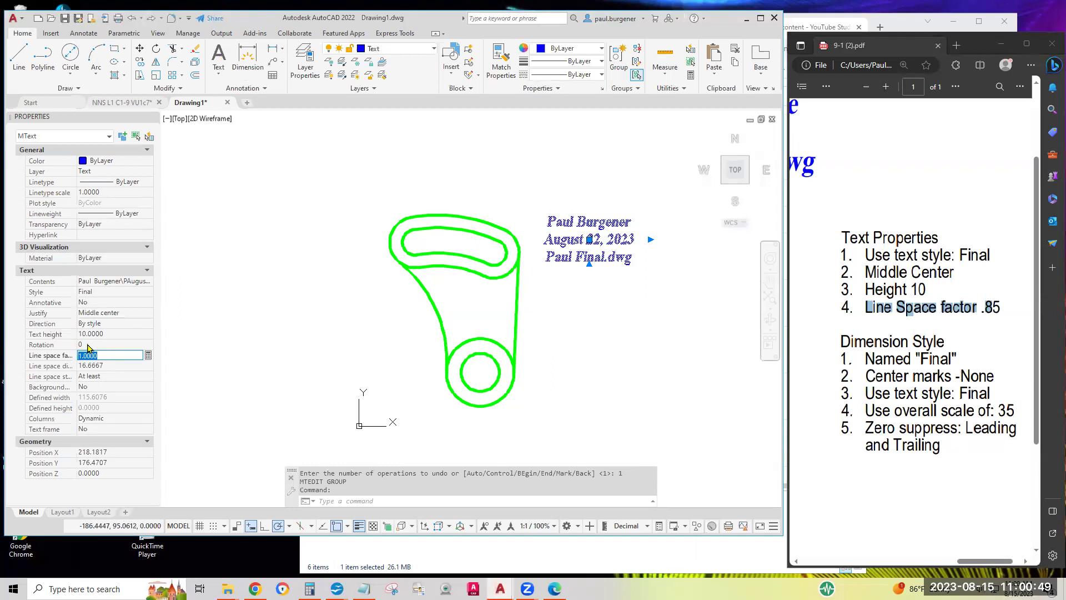
left_click_drag(76, 339, 93, 338)
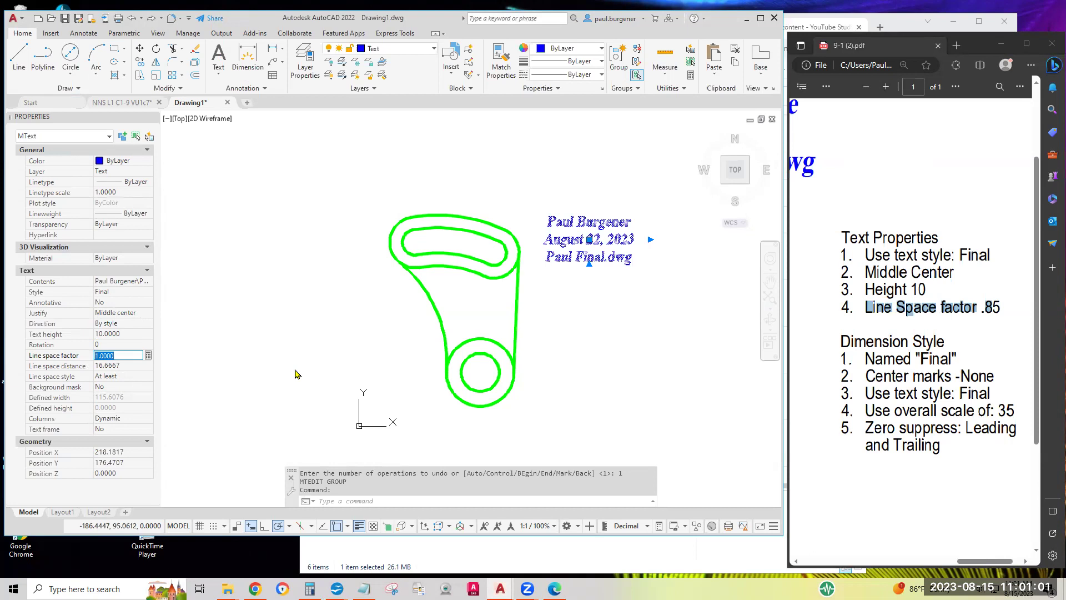
type(".85")
key("Return")
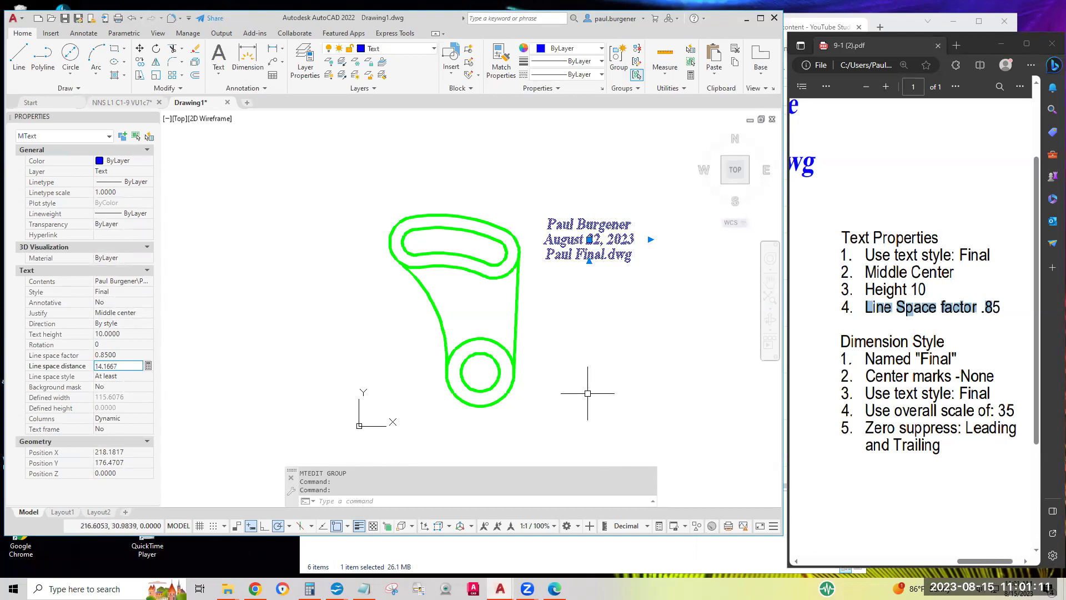
key("Escape")
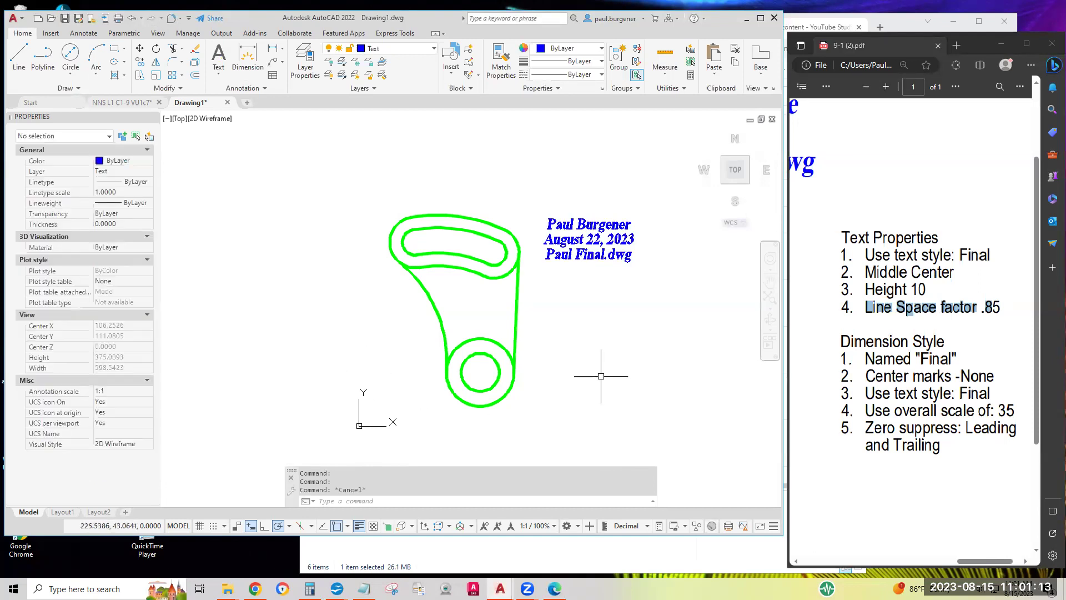
Zoom in on the title and select it to check its Properties values
scroll(586, 242, "up", 6)
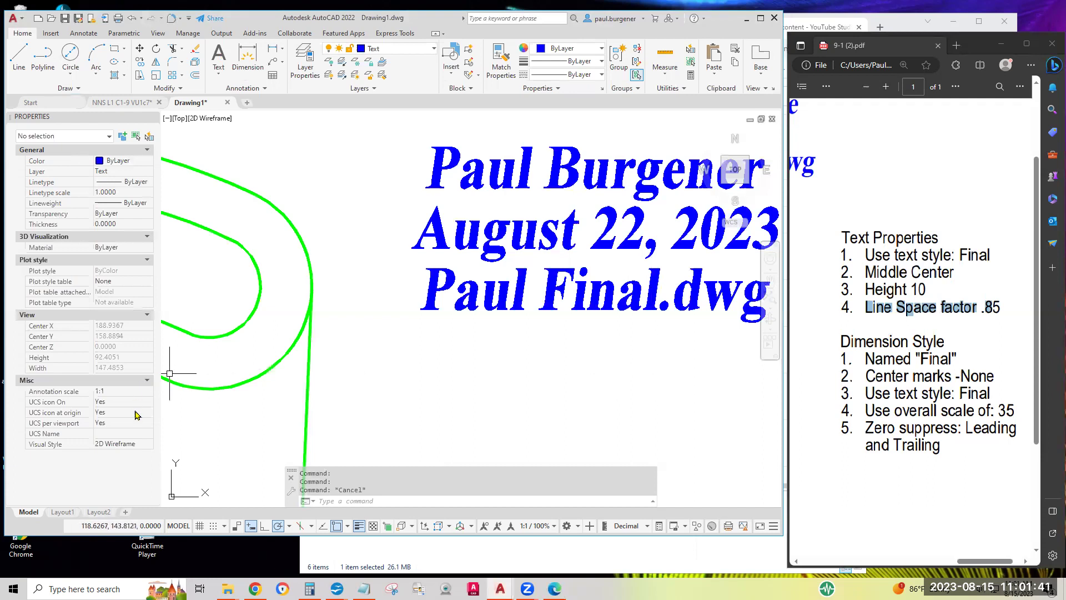
left_click(613, 264)
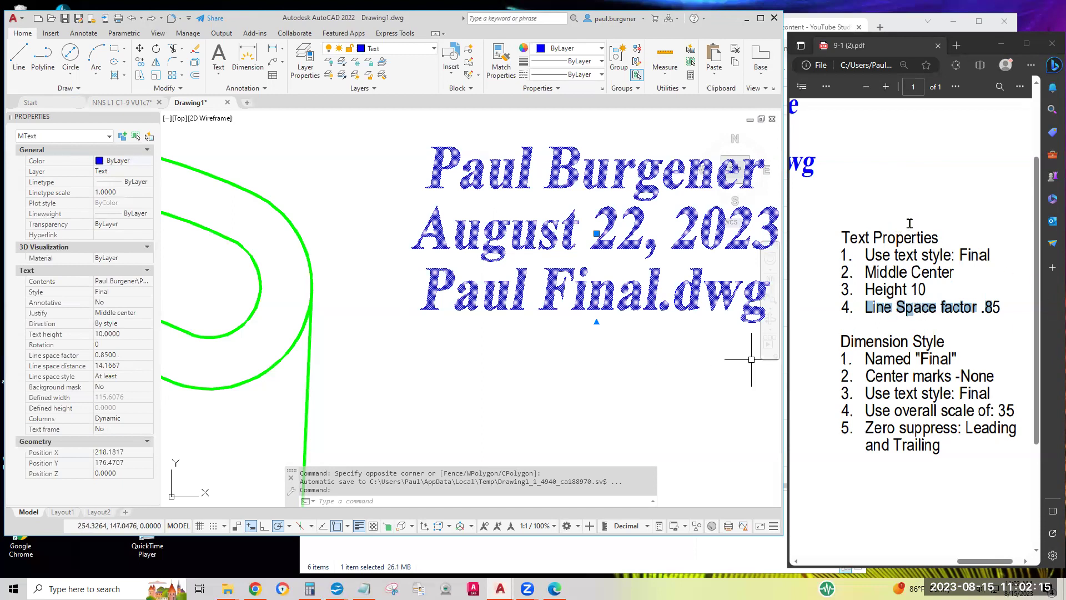
Clear the title text selection, zoom out and pan to recentre the green part
left_click(598, 366)
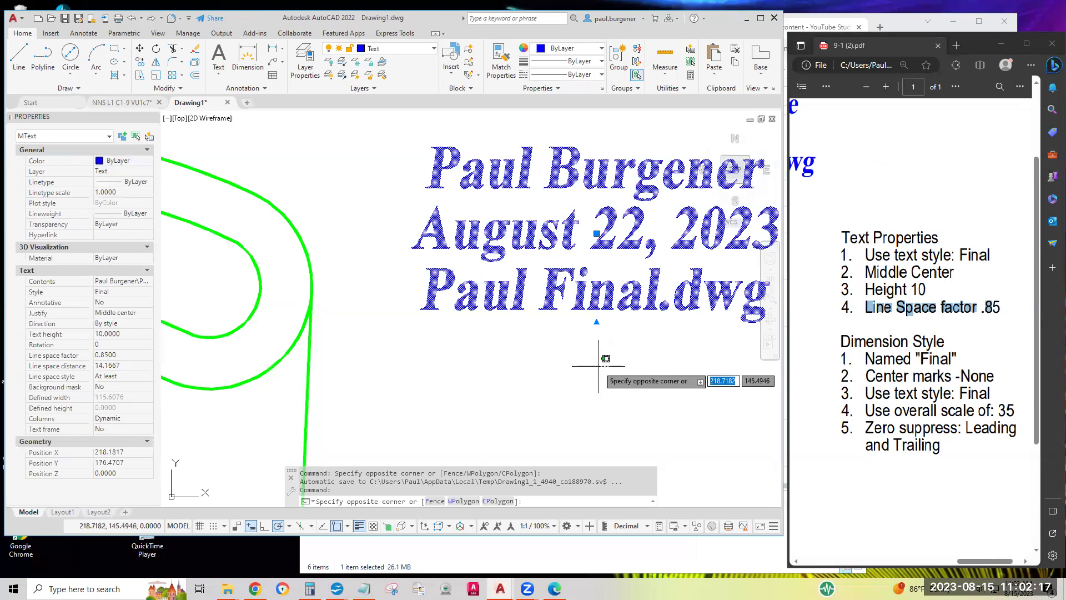
left_click(601, 366)
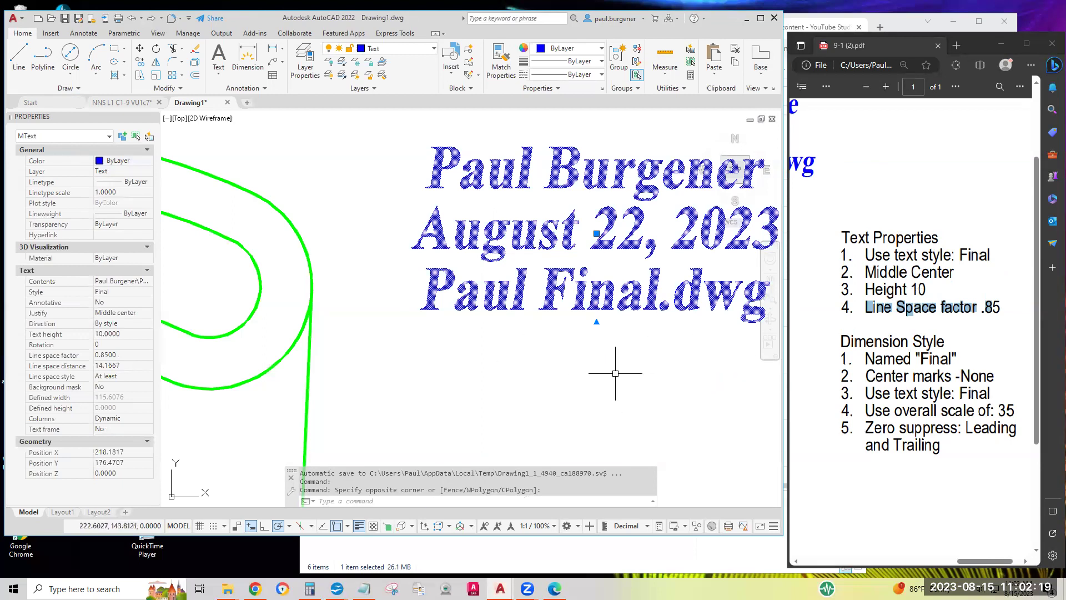
key("Escape")
scroll(615, 373, "down", 5)
middle_click_drag(622, 373, 574, 283)
Scroll the instruction PDF and highlight the area and perimeter labels
scroll(878, 283, "up", 2)
scroll(878, 283, "left", 3)
scroll(879, 283, "down", 5)
scroll(866, 333, "left", 1)
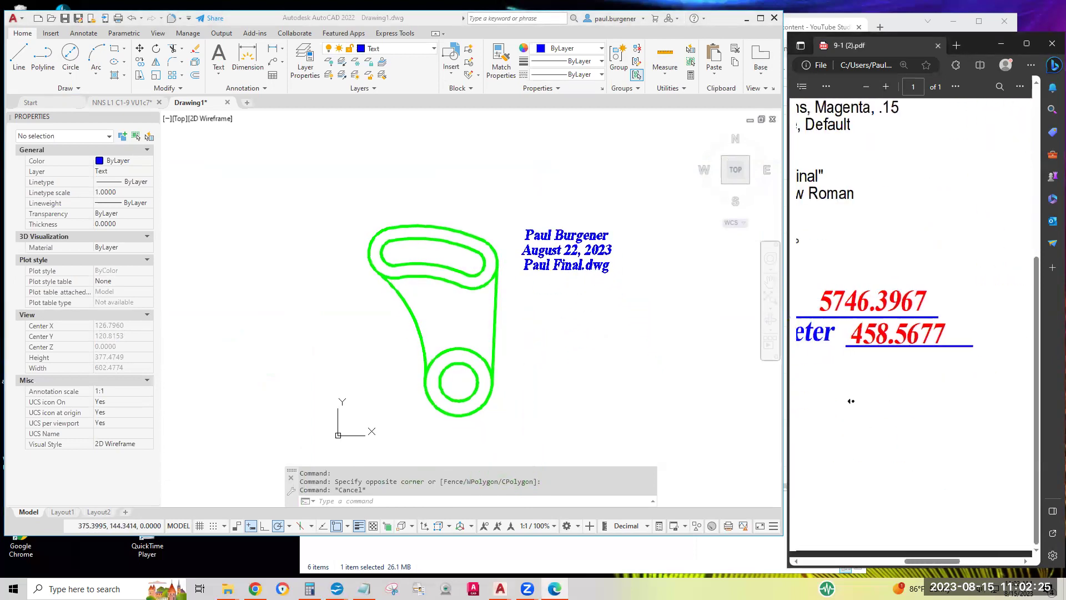
scroll(851, 401, "left", 3)
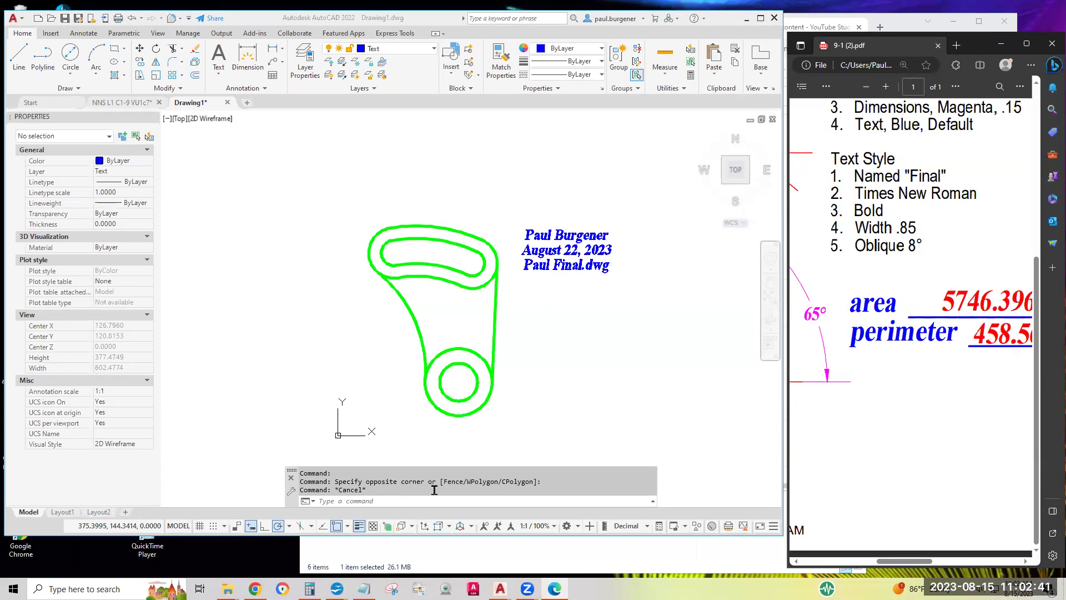
scroll(960, 394, "right", 1)
scroll(960, 394, "right", 2)
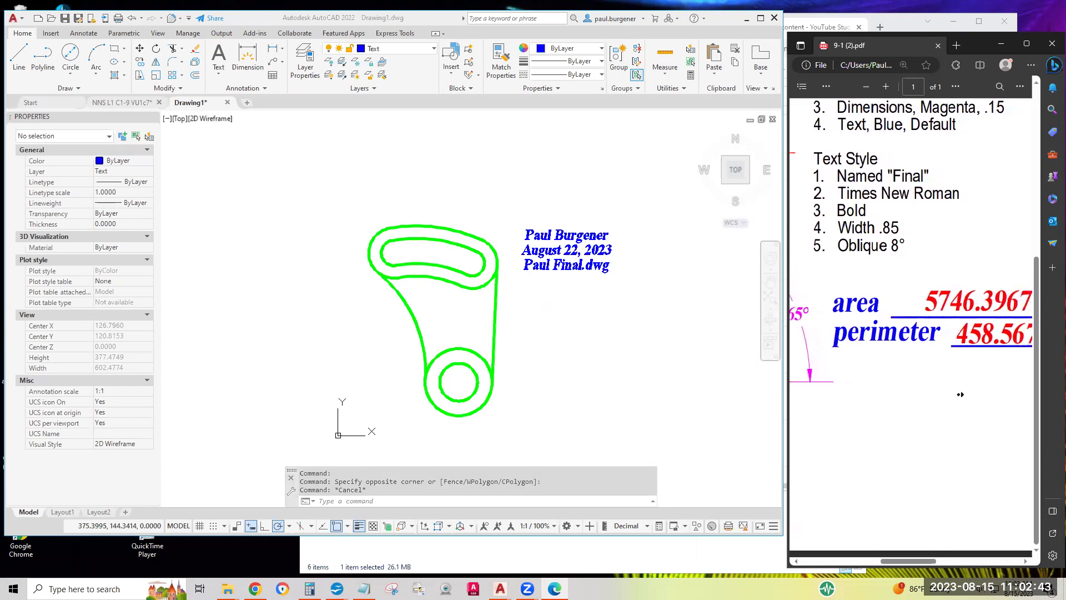
left_click_drag(825, 304, 886, 343)
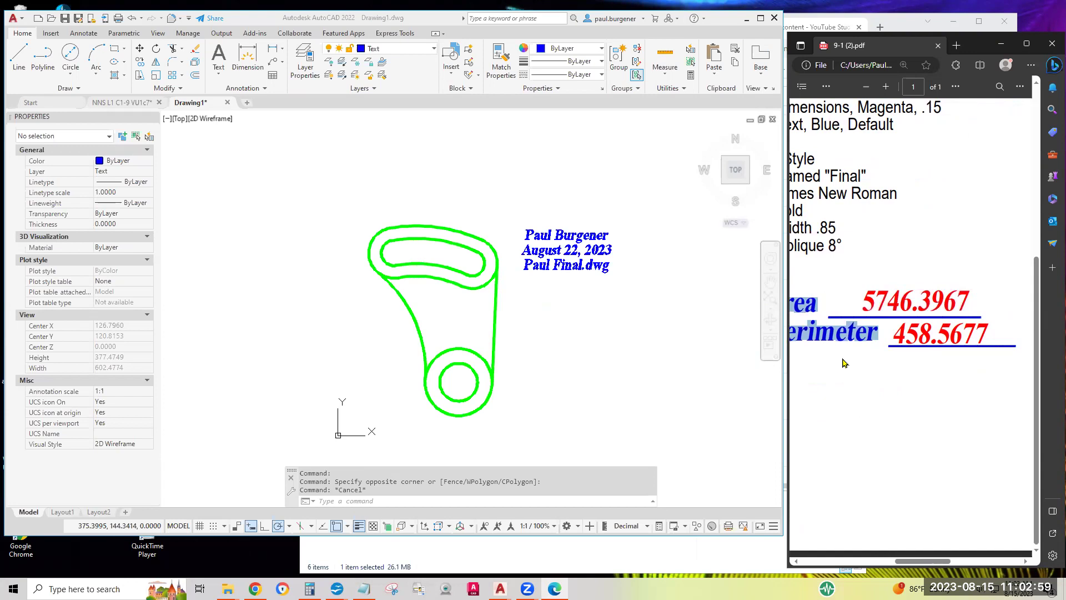
Add a multiline text below the title reading 'area __________' and 'perimeter __________' on two lines
left_click(842, 362)
left_click(640, 321)
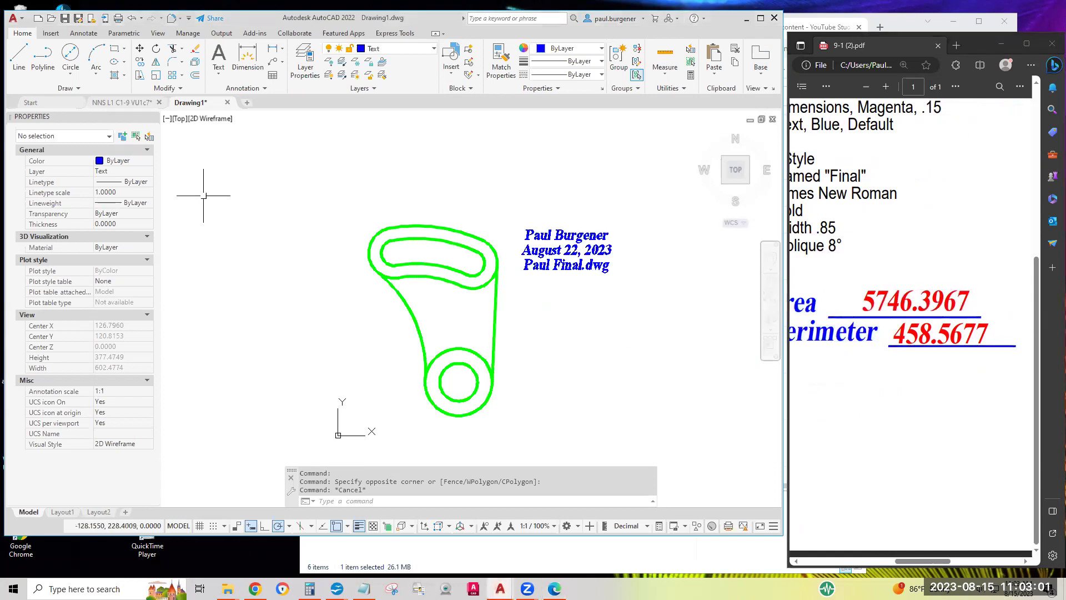
left_click(219, 53)
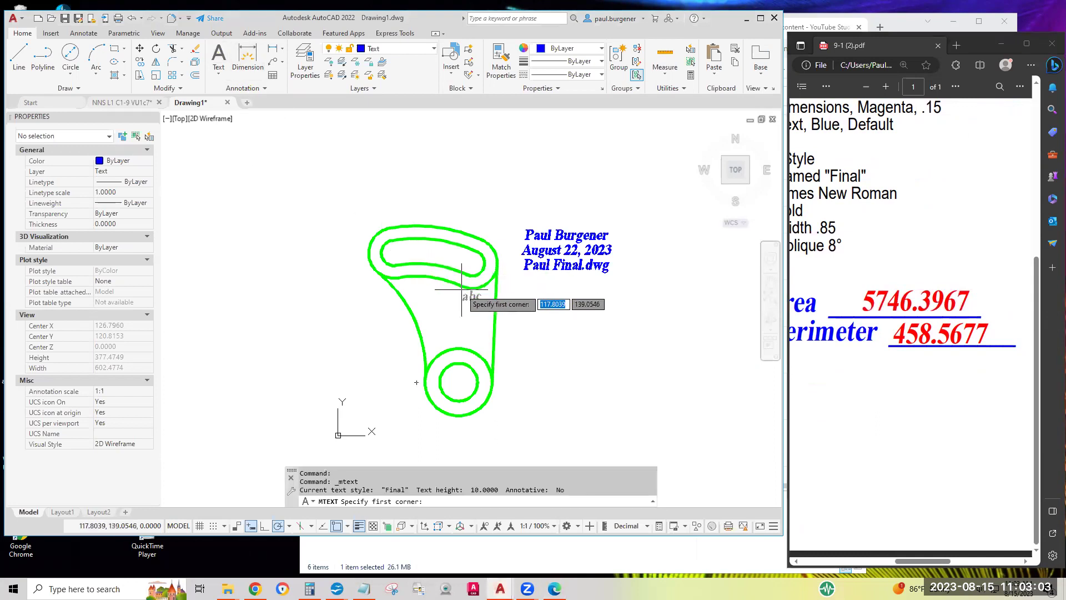
left_click(517, 294)
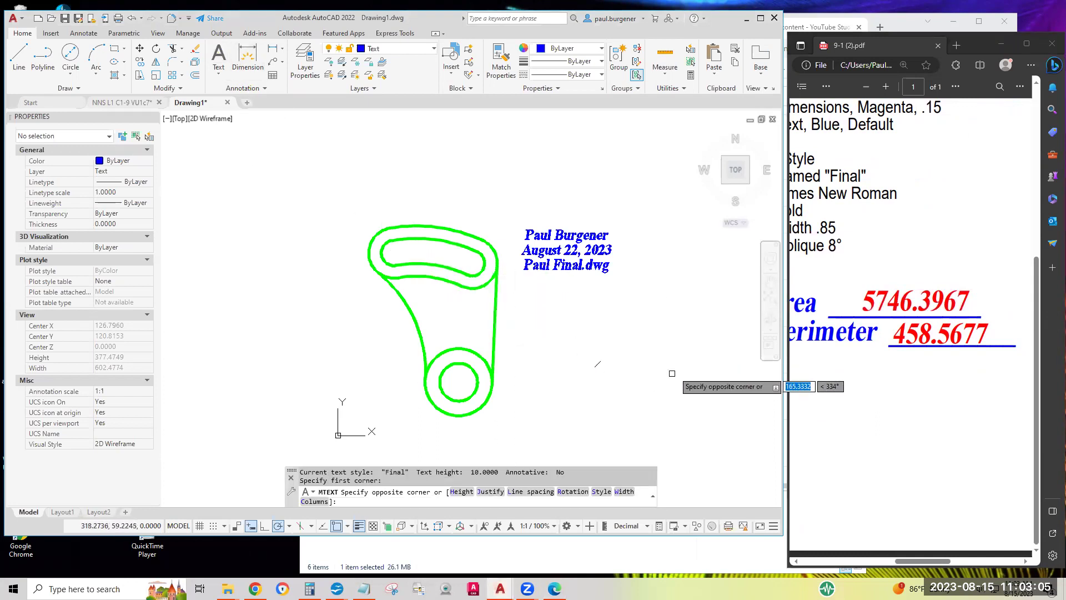
left_click(675, 357)
type("area")
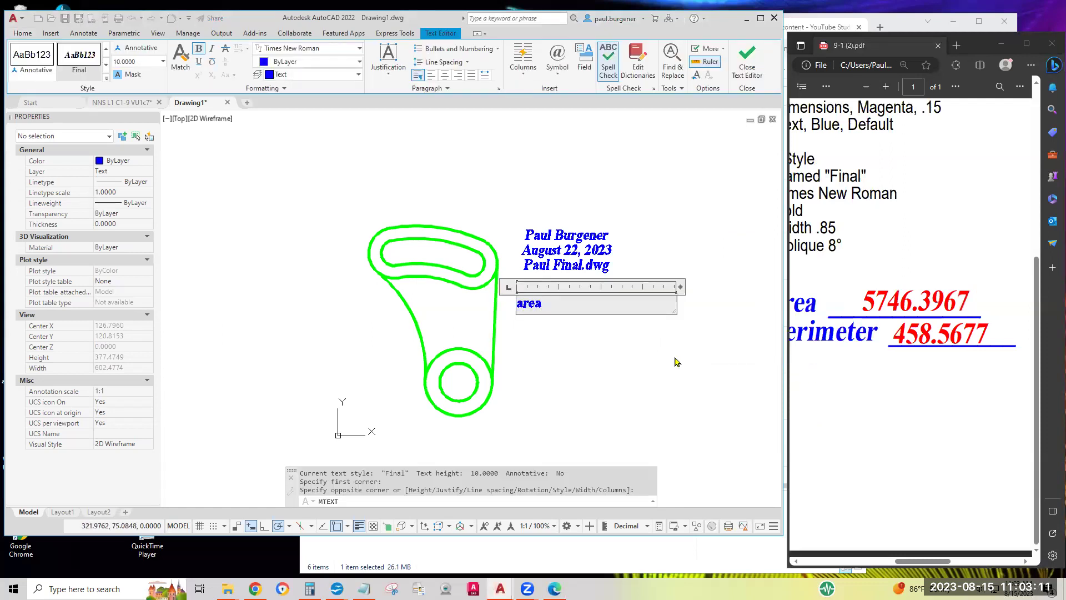
type(" __________")
key("Return")
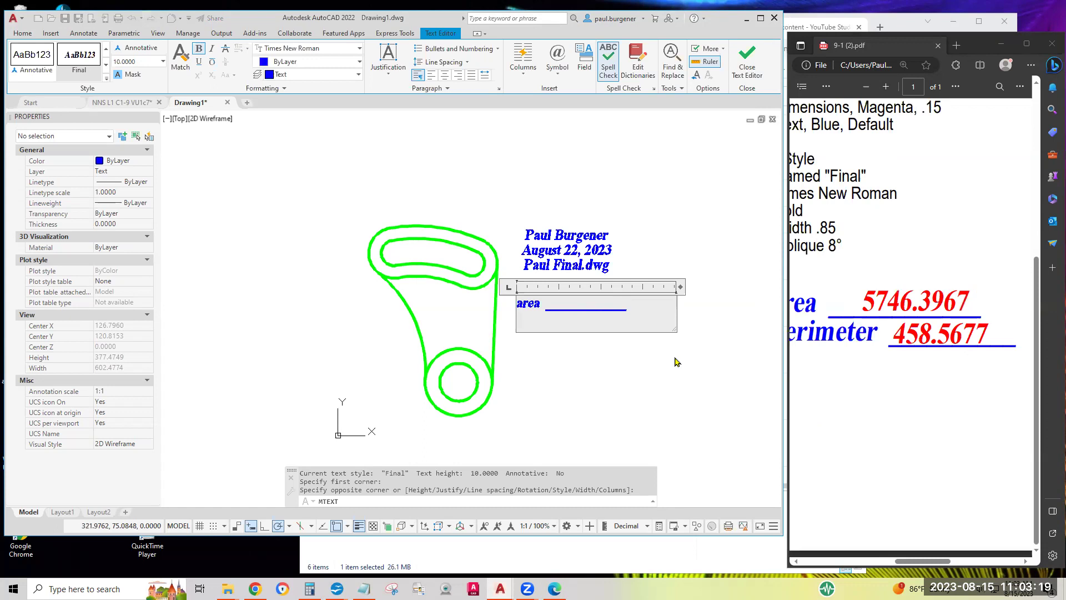
type("perimeter __________")
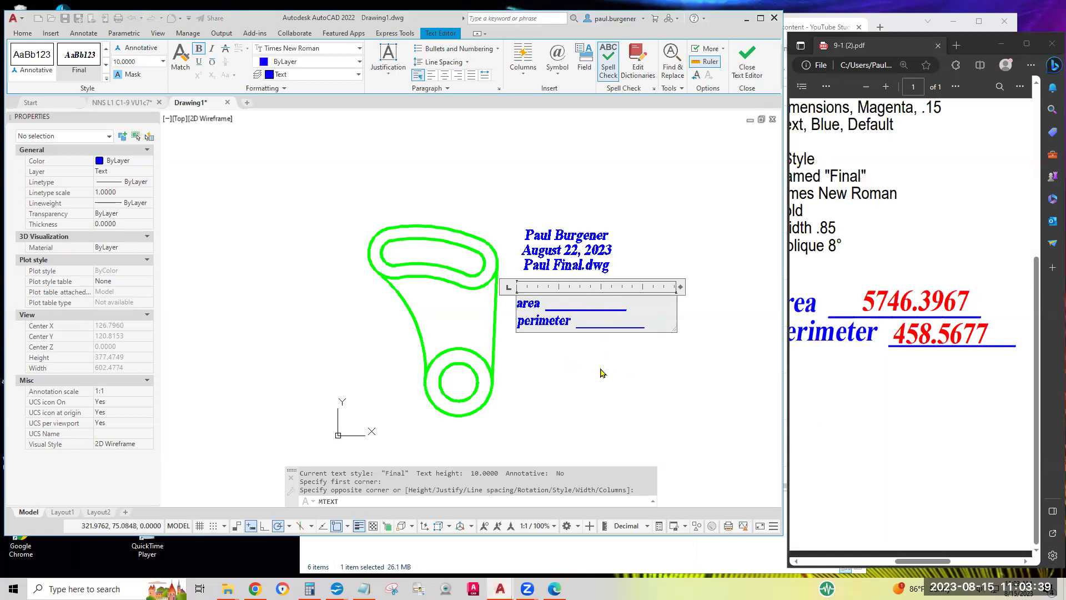
left_click(600, 368)
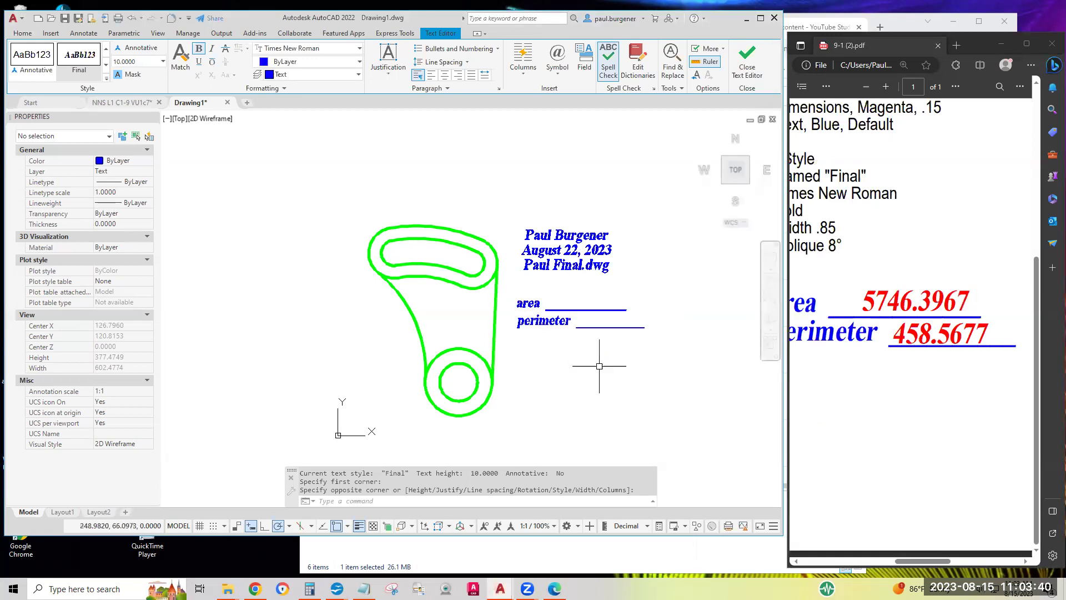
Give the area/perimeter text a 0.85 line space factor and Middle center justification
left_click(558, 321)
left_click(126, 335)
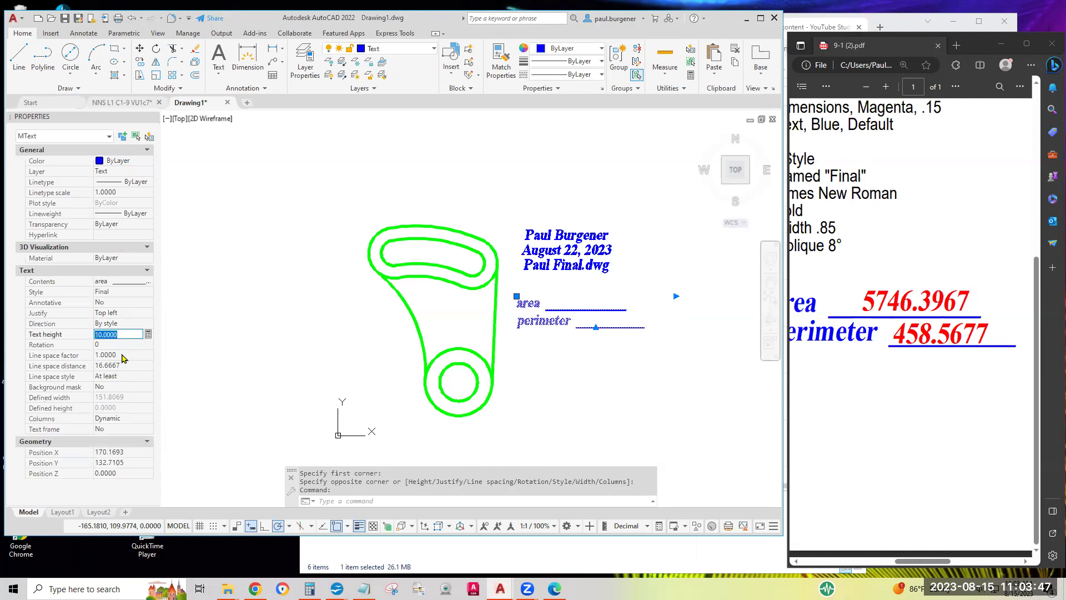
left_click(123, 356)
type(".85")
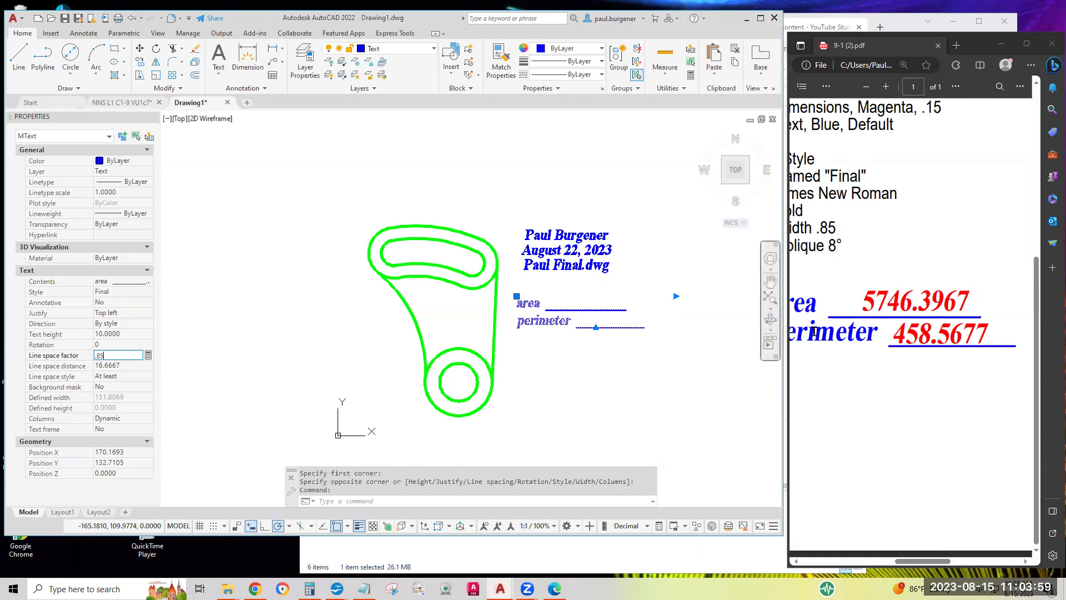
left_click(143, 317)
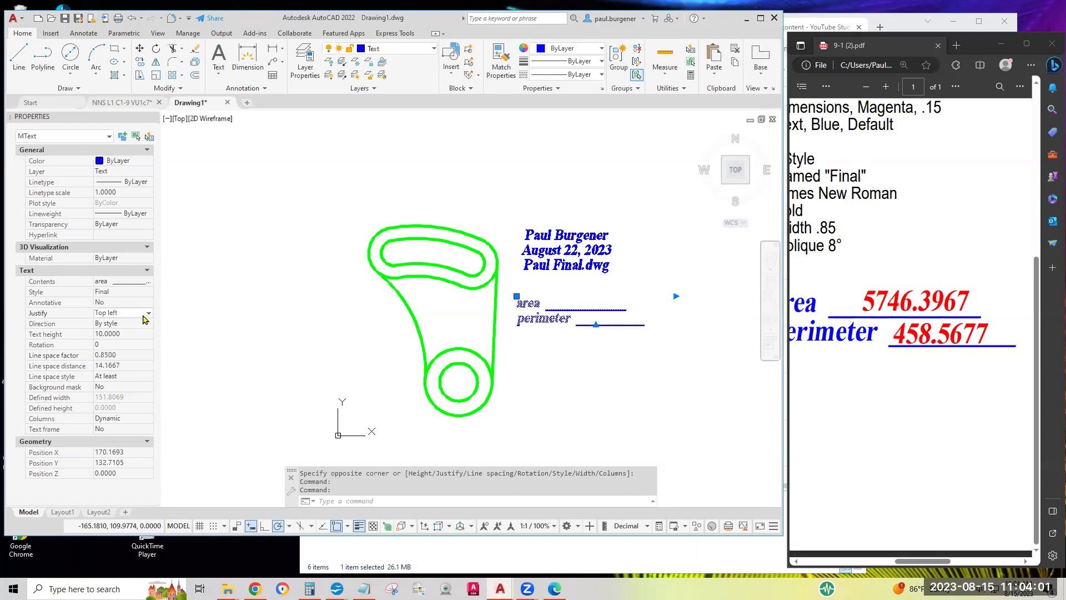
left_click(146, 314)
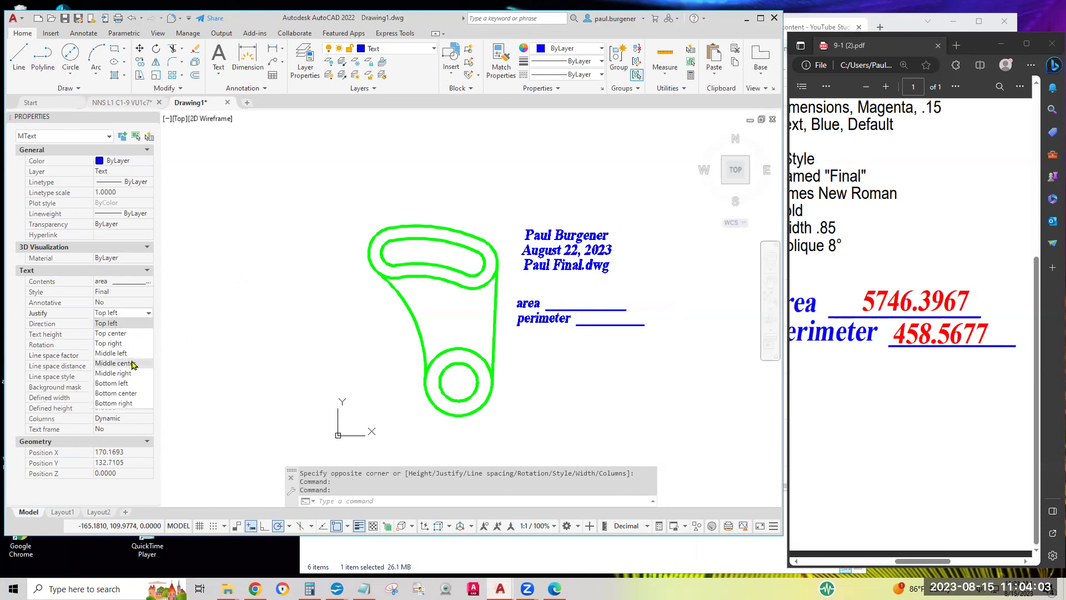
left_click(131, 364)
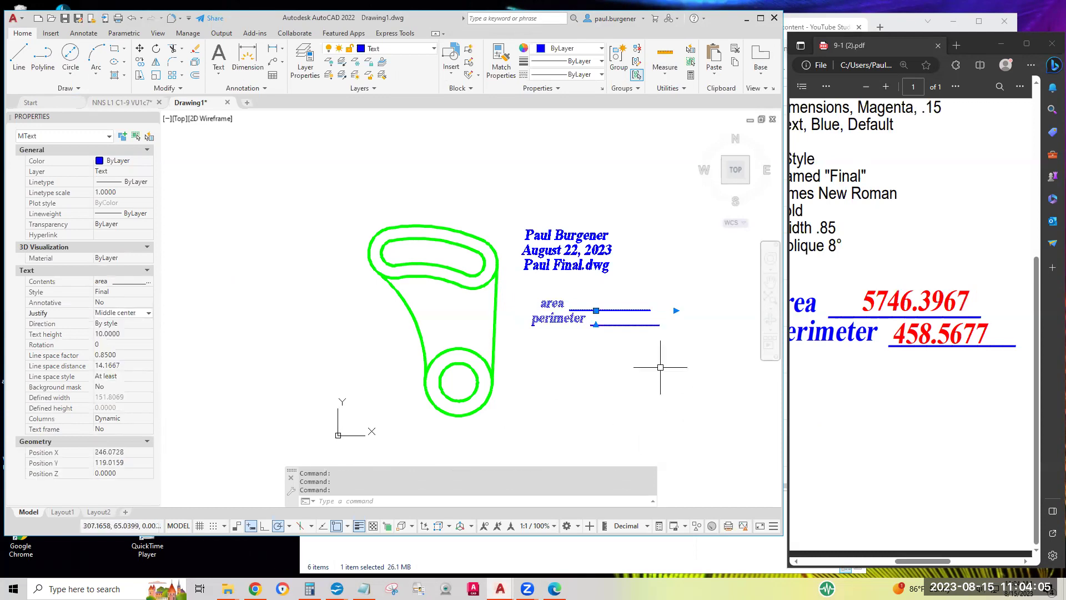
key("Escape")
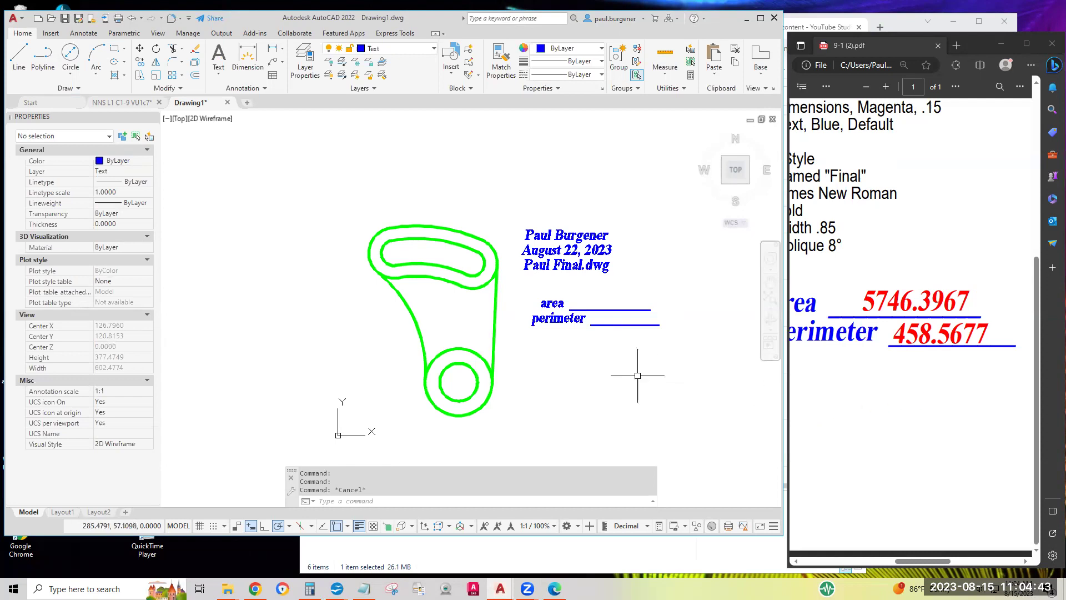
middle_click(852, 363)
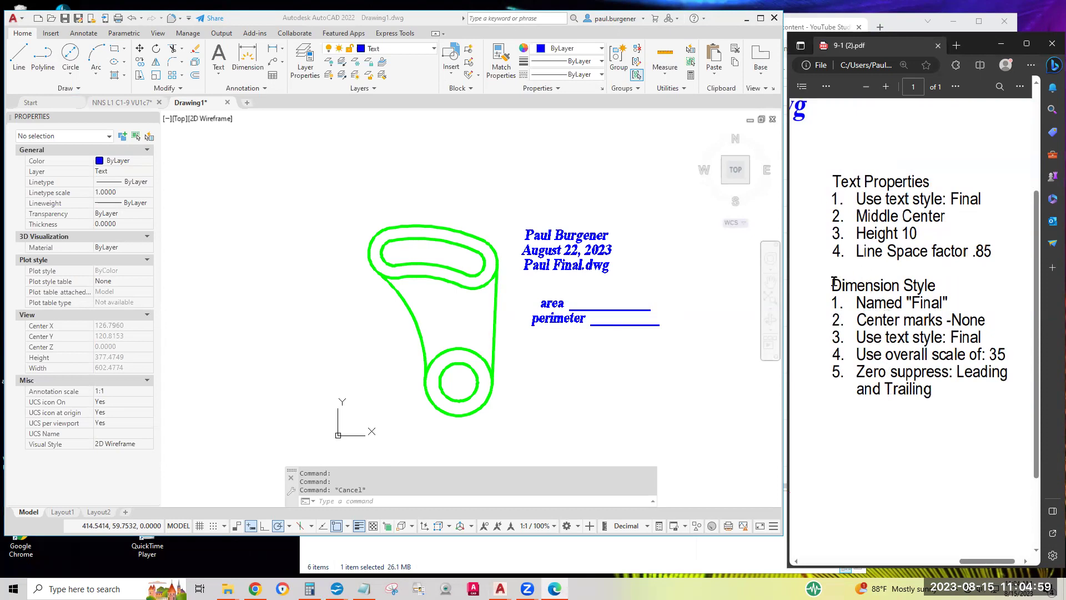
left_click_drag(913, 303, 944, 303)
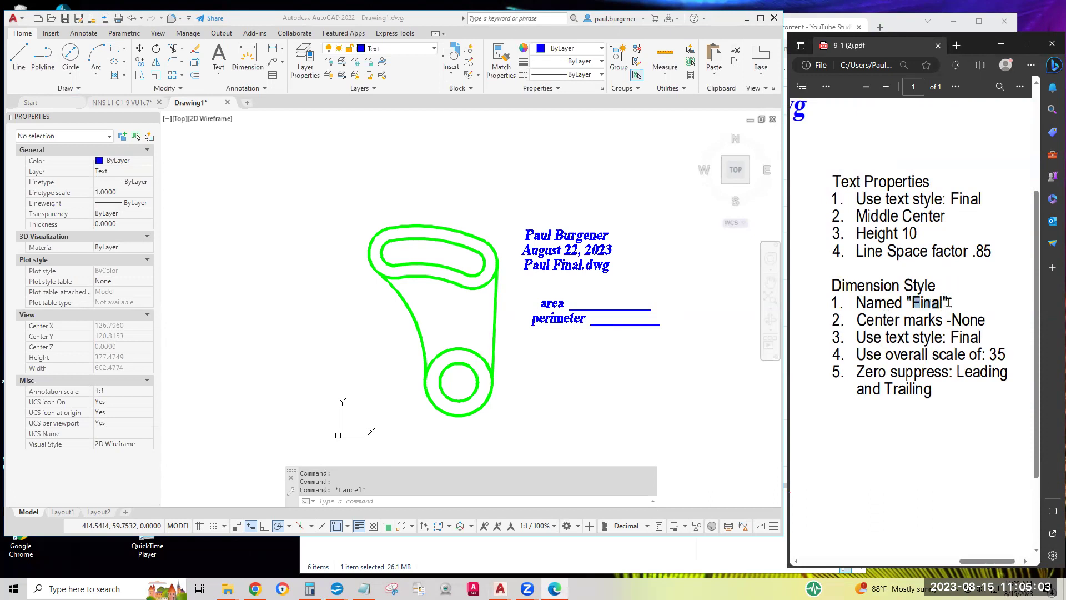
left_click(916, 304)
left_click(634, 179)
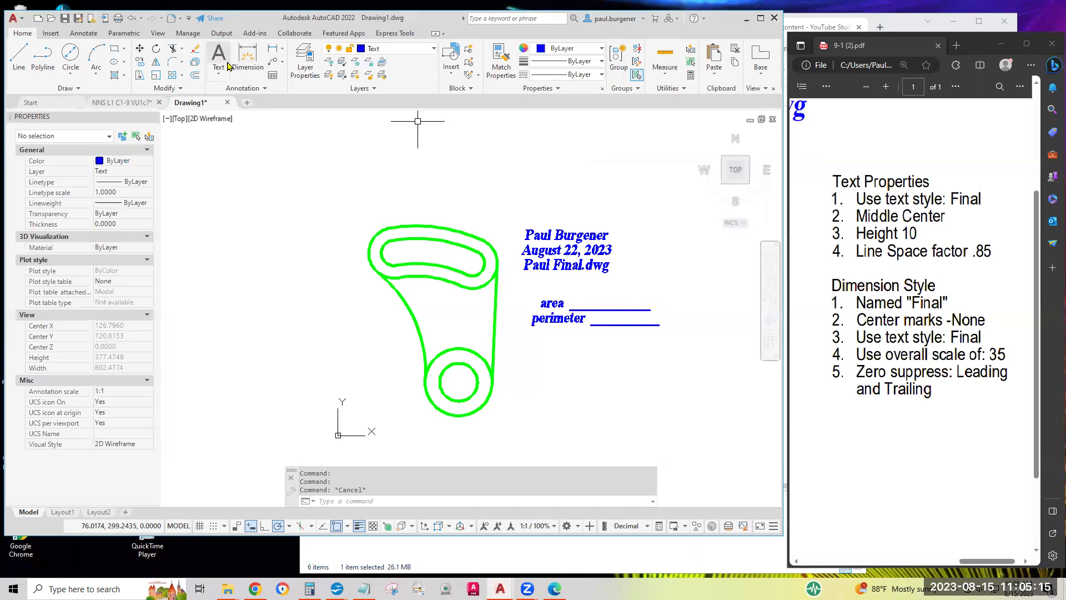
Expand the Annotation panel and open the Dimension Style Manager
left_click(266, 91)
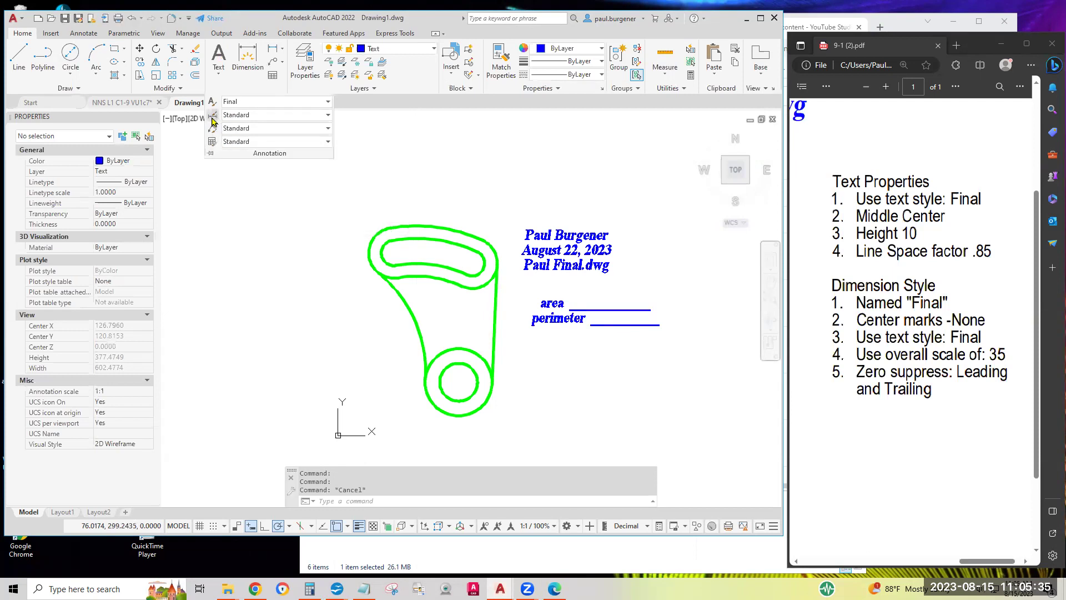
left_click(213, 121)
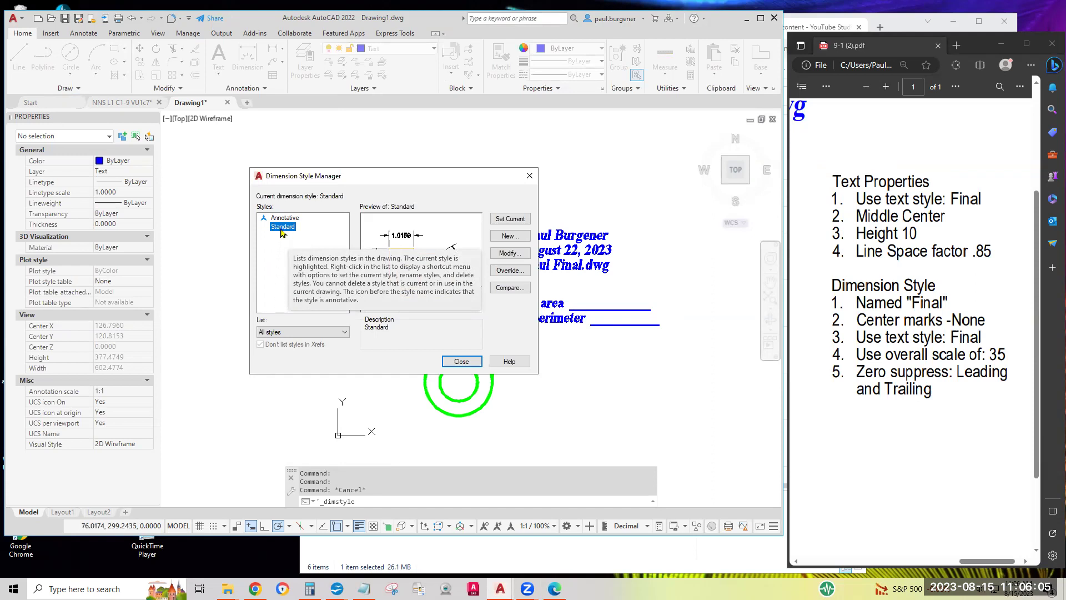
Create a new dimension style named Final, starting from Standard
left_click(506, 237)
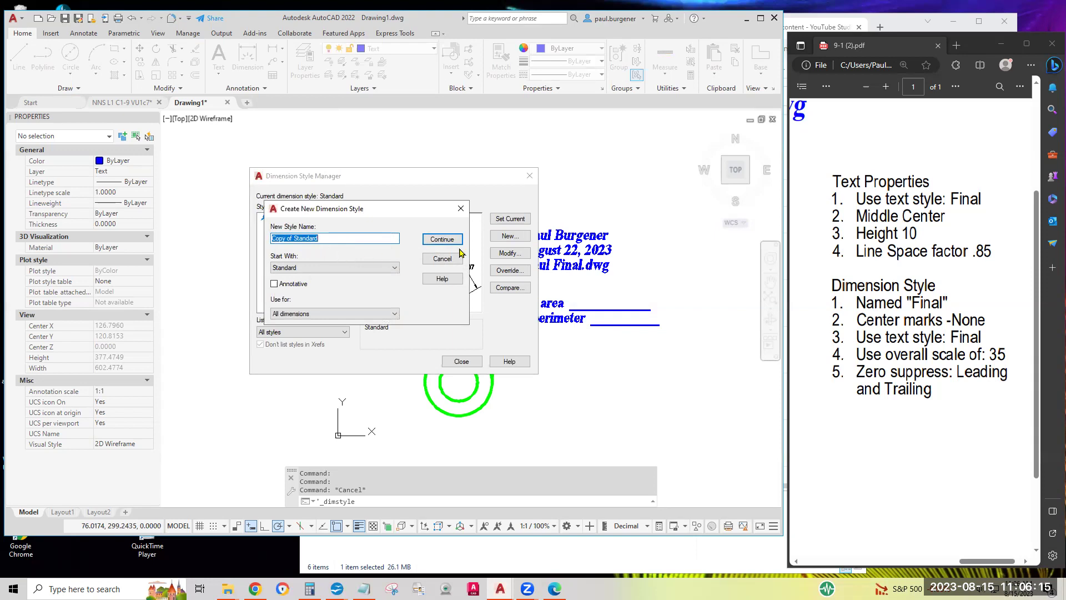
type("Final")
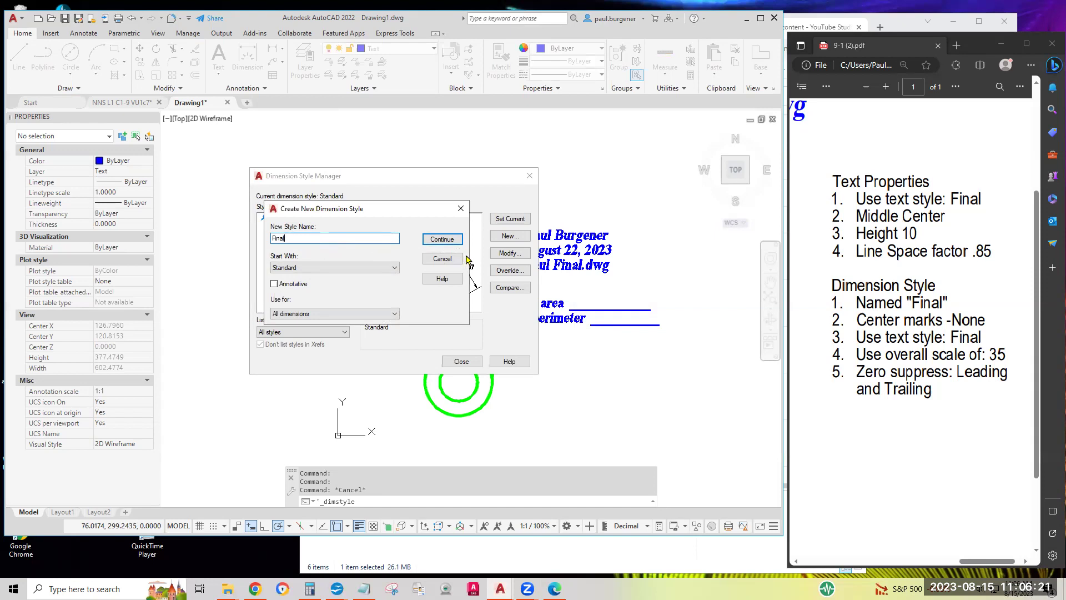
left_click(441, 239)
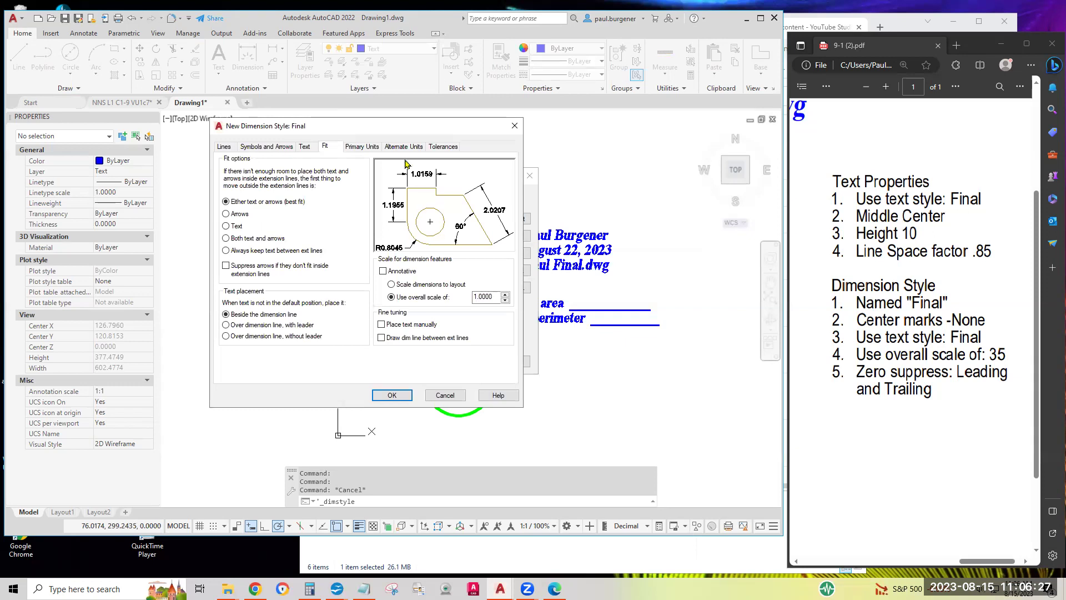
Review each settings tab of the Final style, then check the PDF's center marks requirement
left_click_drag(407, 127, 499, 136)
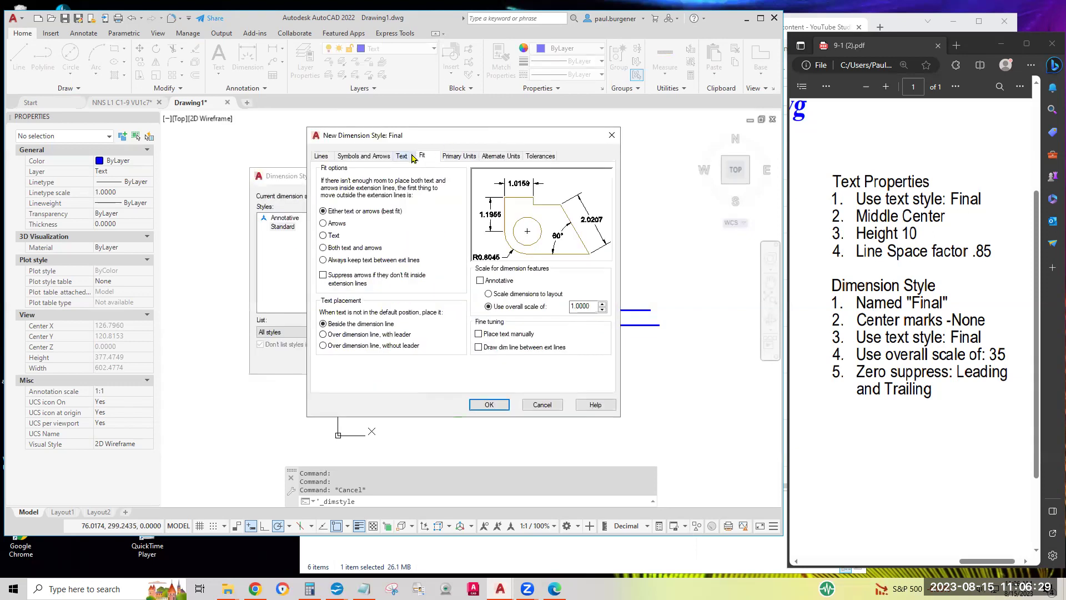
left_click(362, 157)
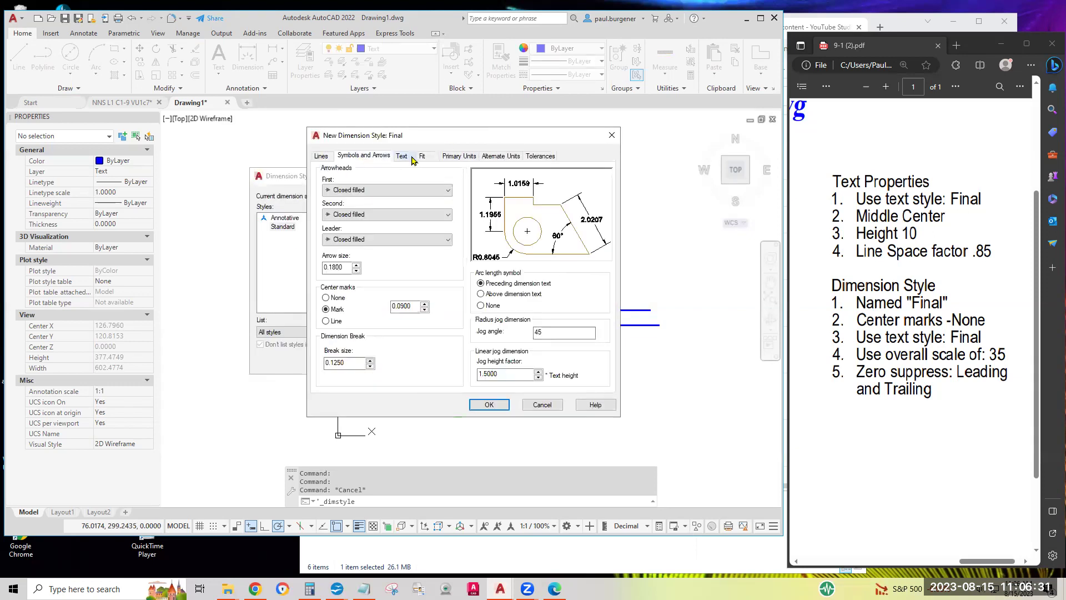
left_click(403, 156)
left_click(422, 156)
left_click(459, 156)
left_click(512, 159)
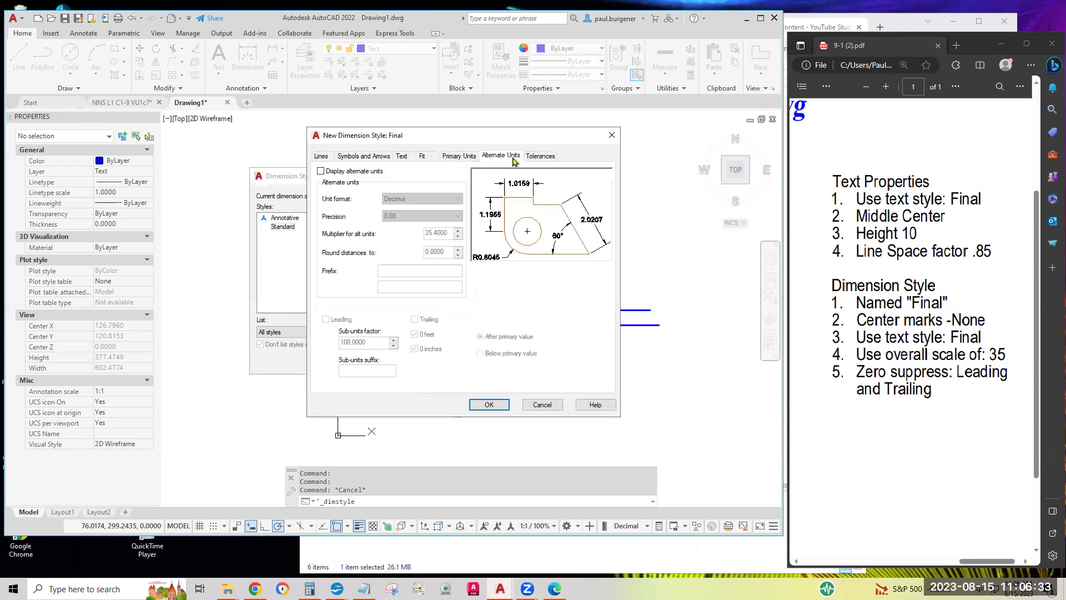
left_click(542, 157)
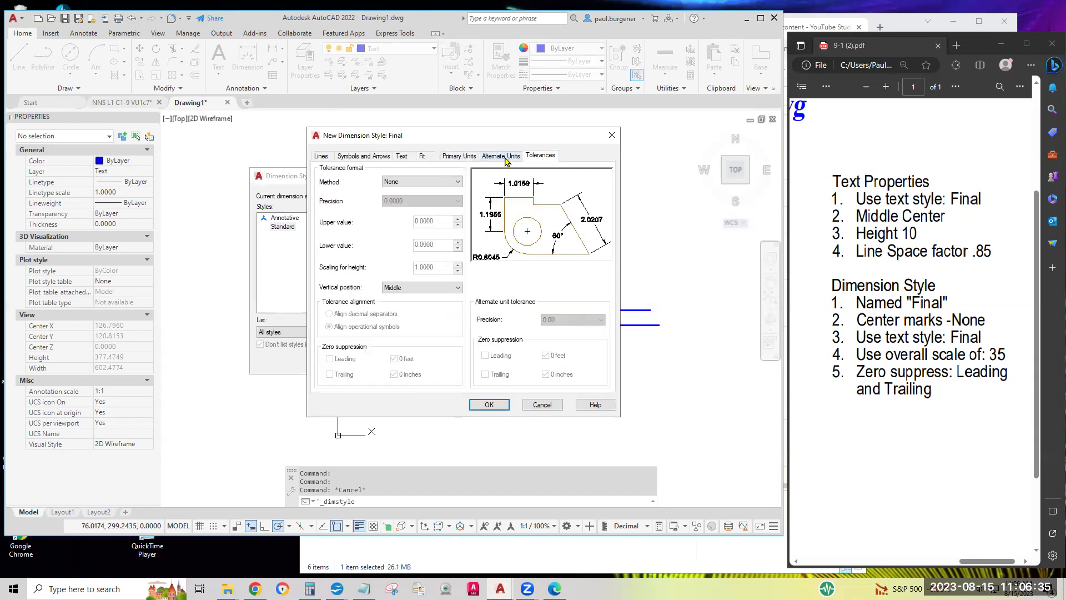
left_click(500, 157)
left_click(459, 156)
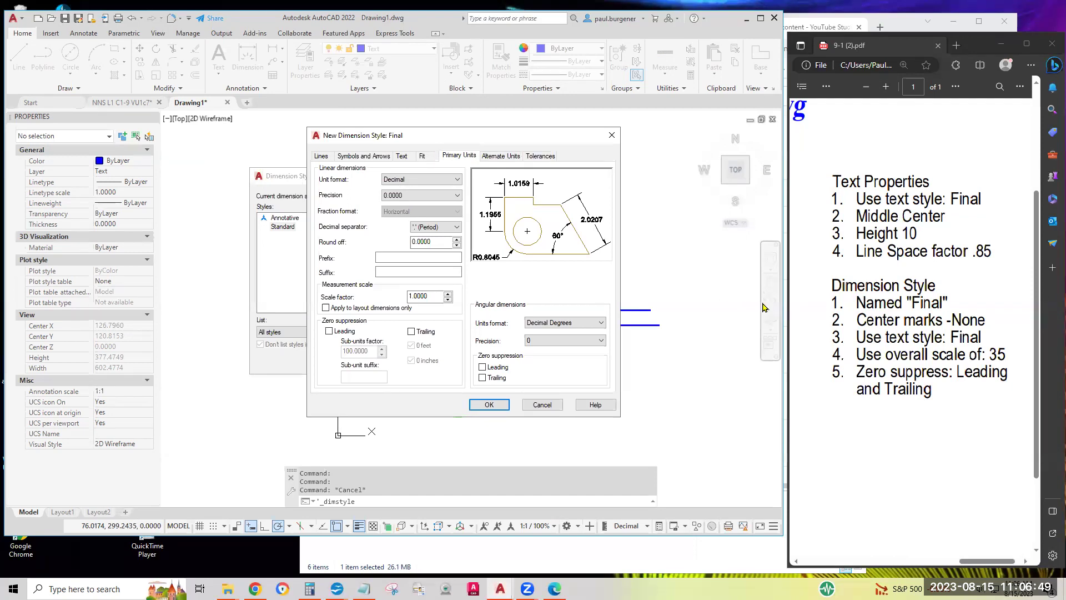
left_click_drag(855, 319, 999, 325)
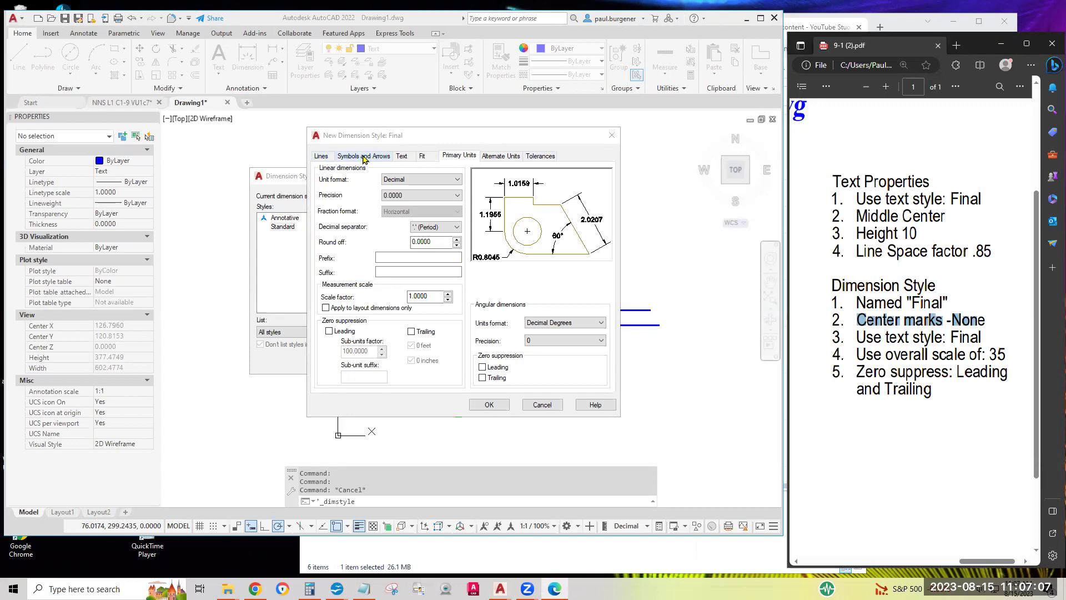
left_click(364, 157)
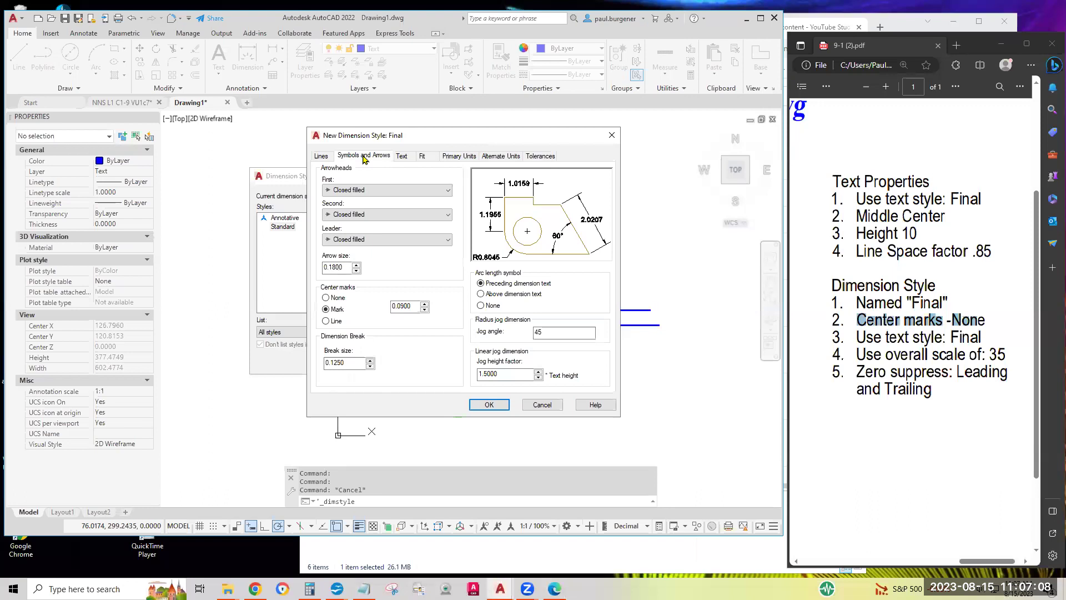
Set Center marks to None in the Final dimension style
left_click(327, 298)
left_click_drag(856, 340, 988, 336)
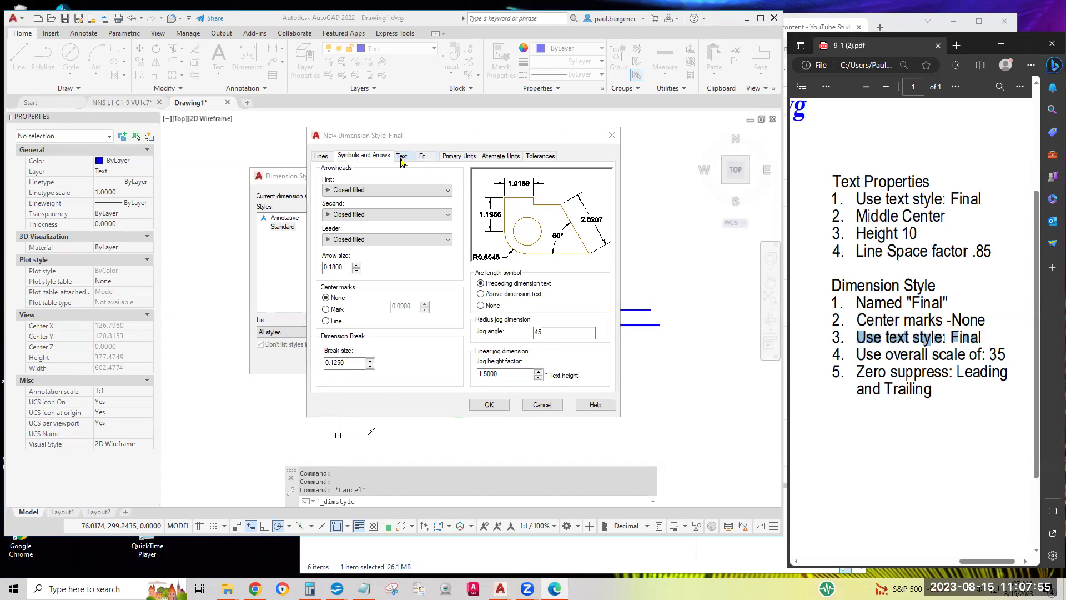
Choose the Final text style for the dimension text on the Text tab
left_click(402, 158)
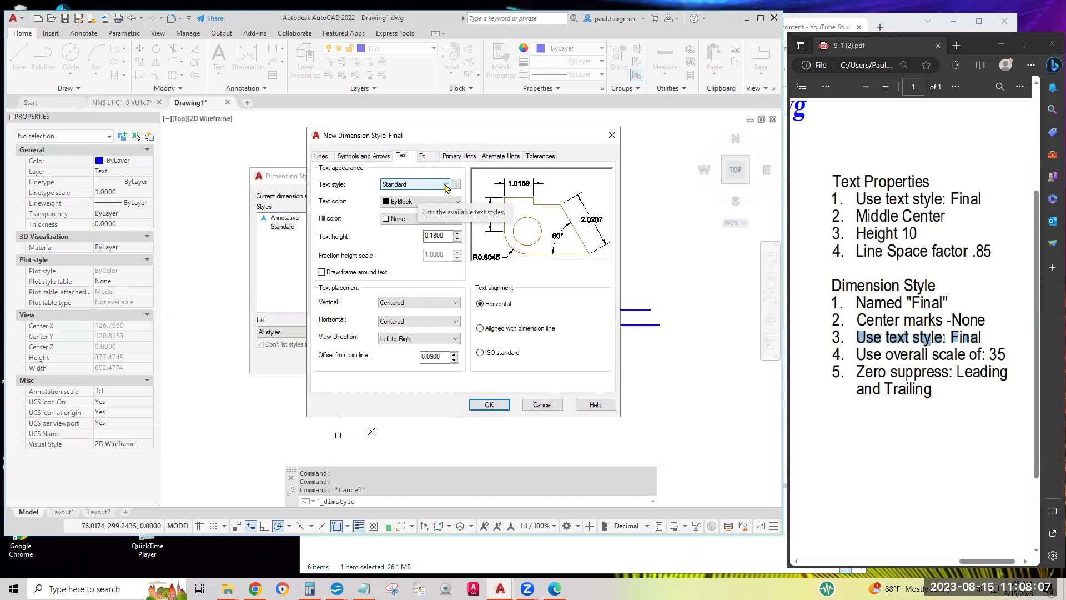
left_click(444, 185)
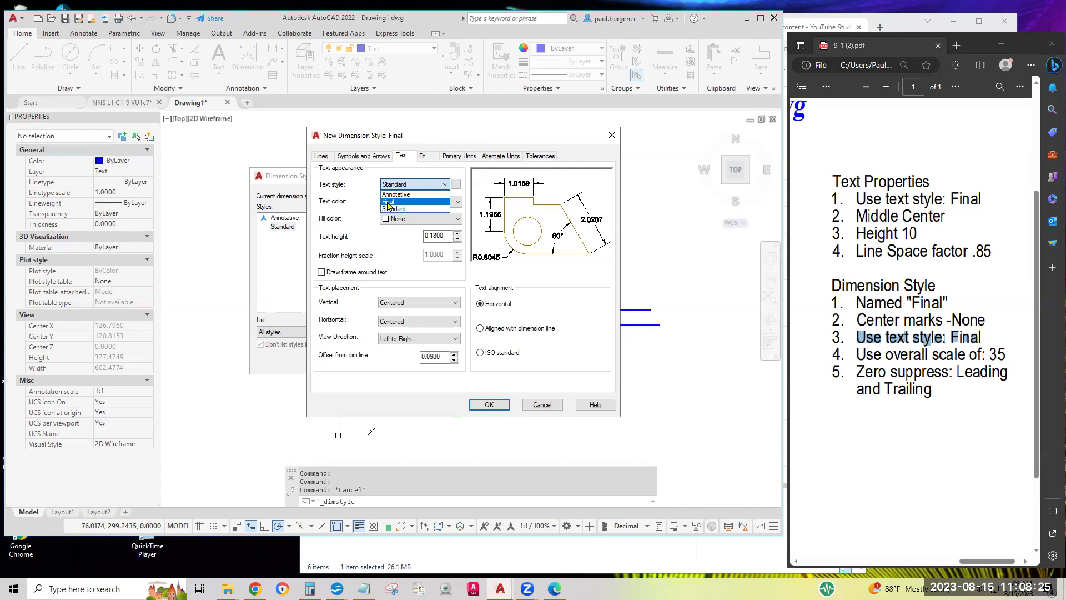
left_click(388, 202)
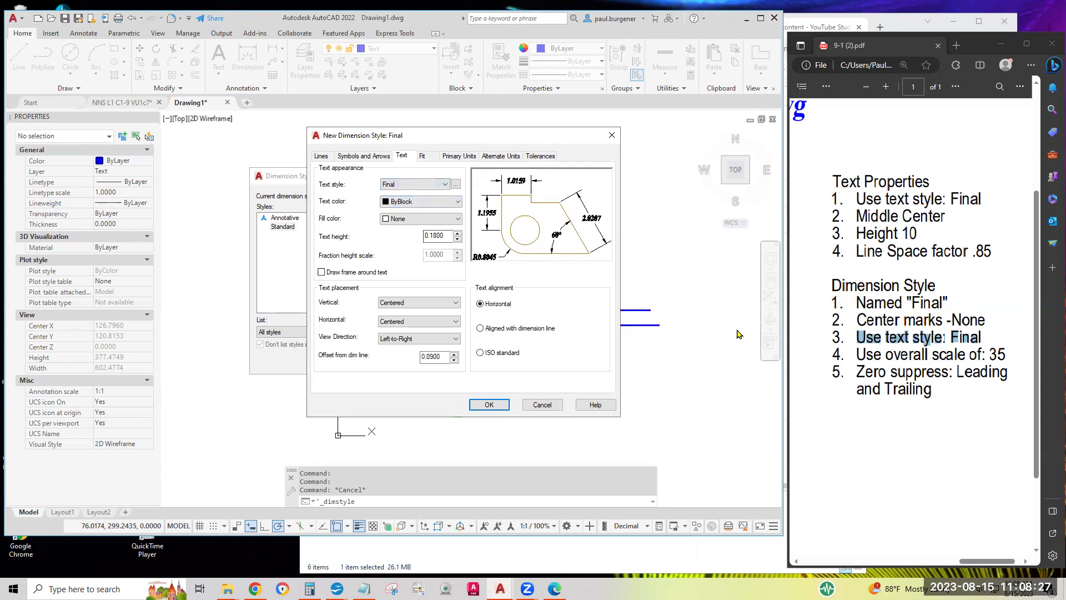
Review the overall scale and zero-suppression requirements in the instructions document
left_click(858, 355)
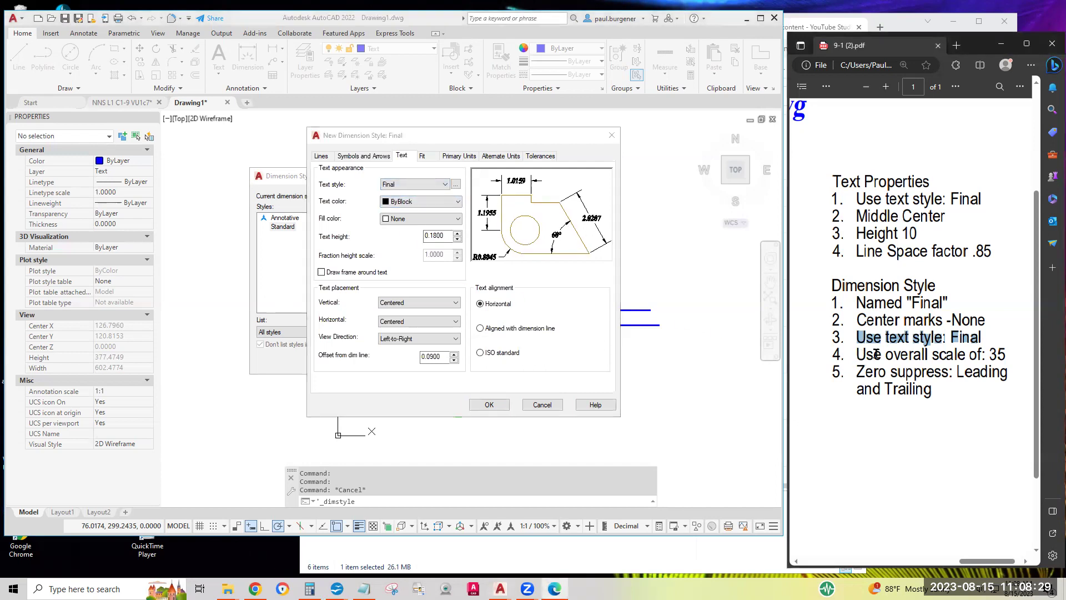
left_click_drag(984, 358, 1006, 353)
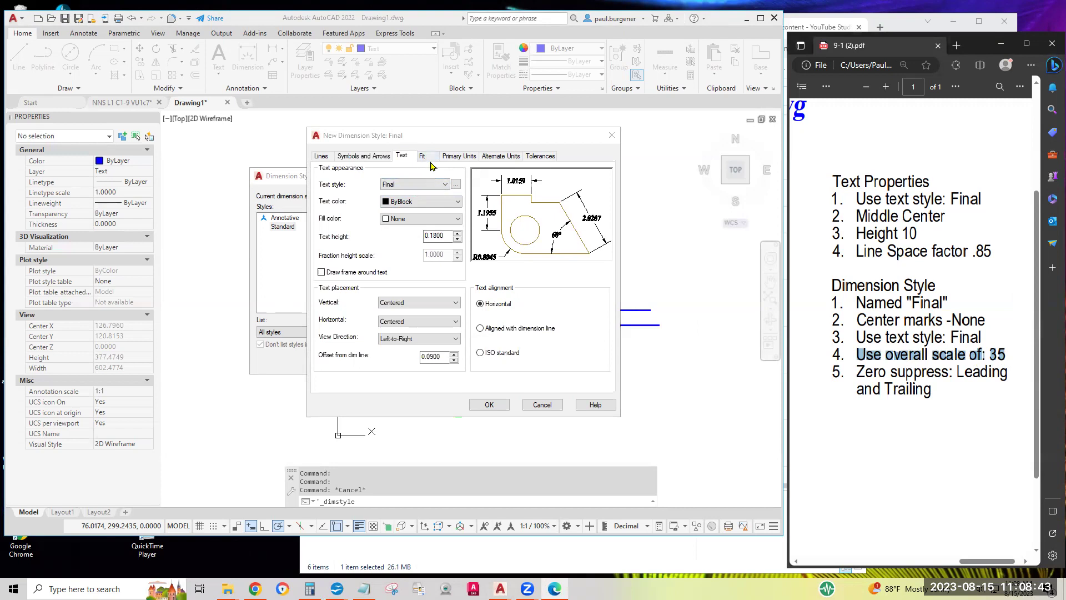
left_click(426, 158)
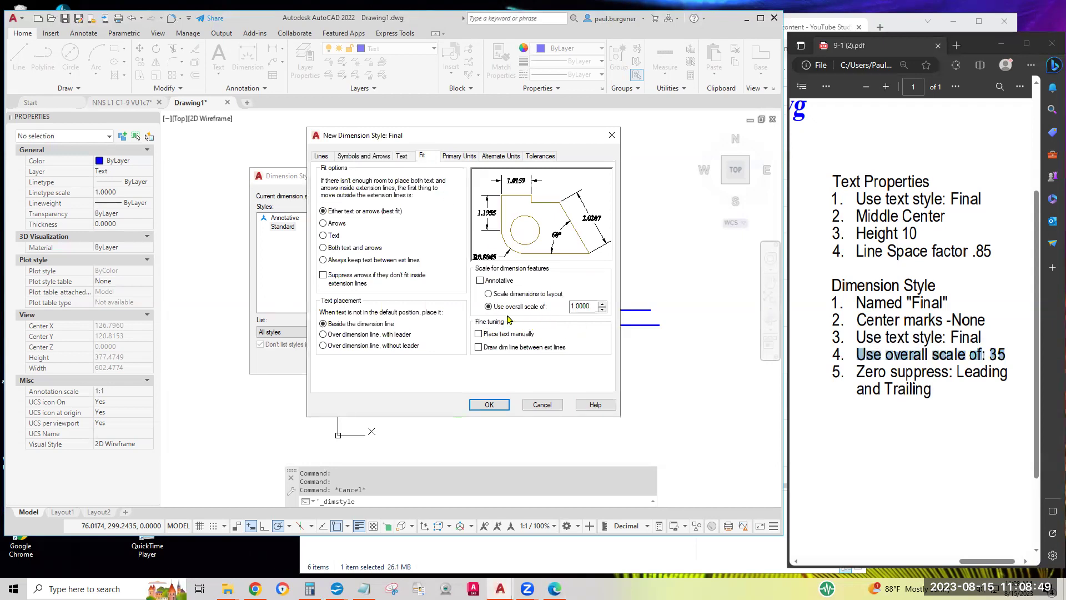
Replace the Use overall scale of value with 35 on the Fit tab
left_click(590, 307)
double_click(591, 307)
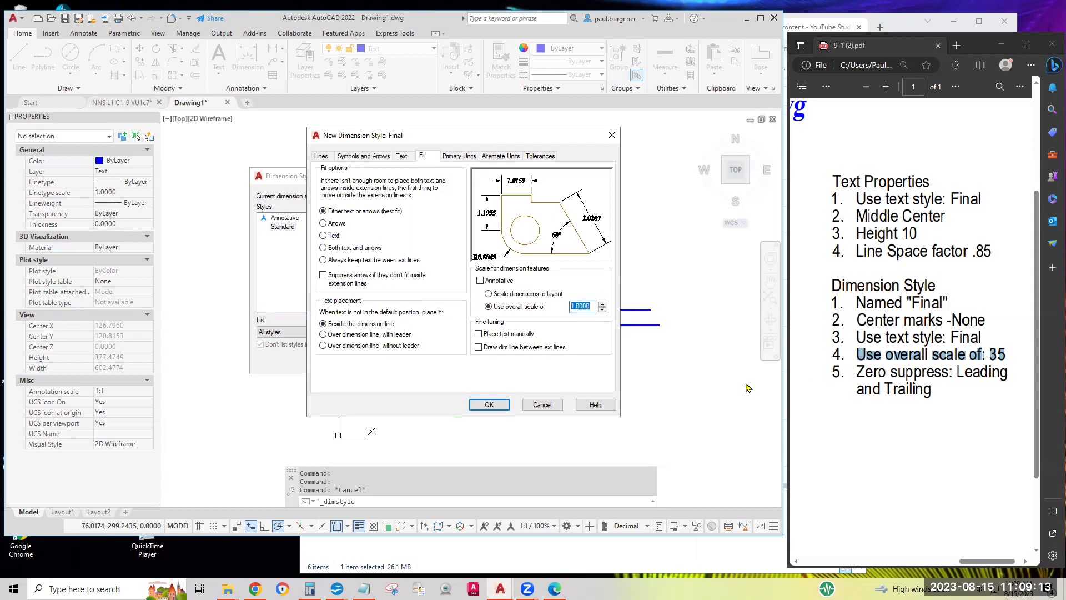
type("3")
left_click(402, 157)
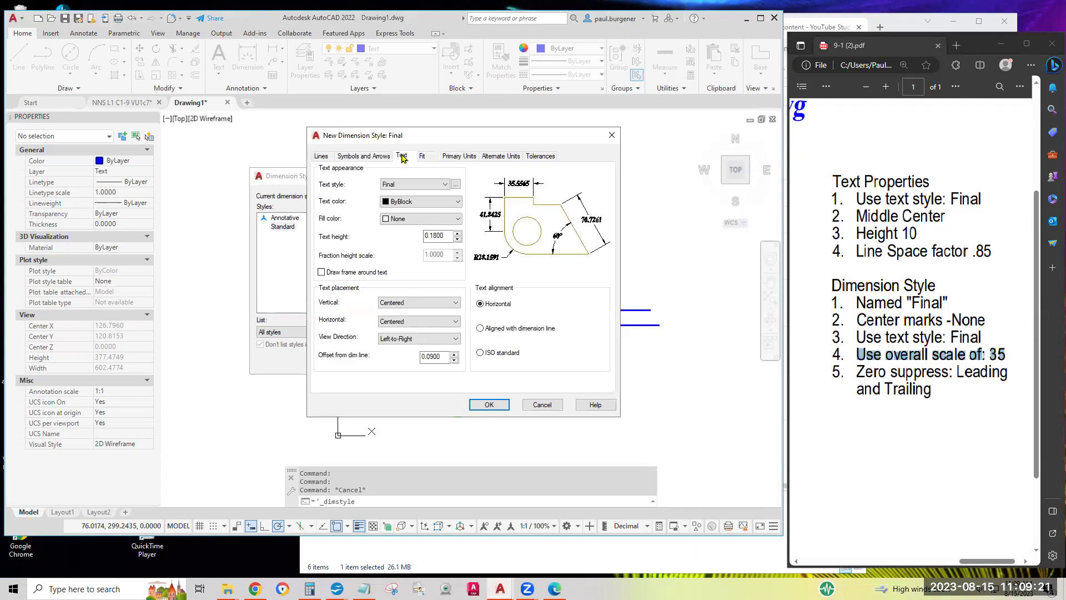
double_click(445, 234)
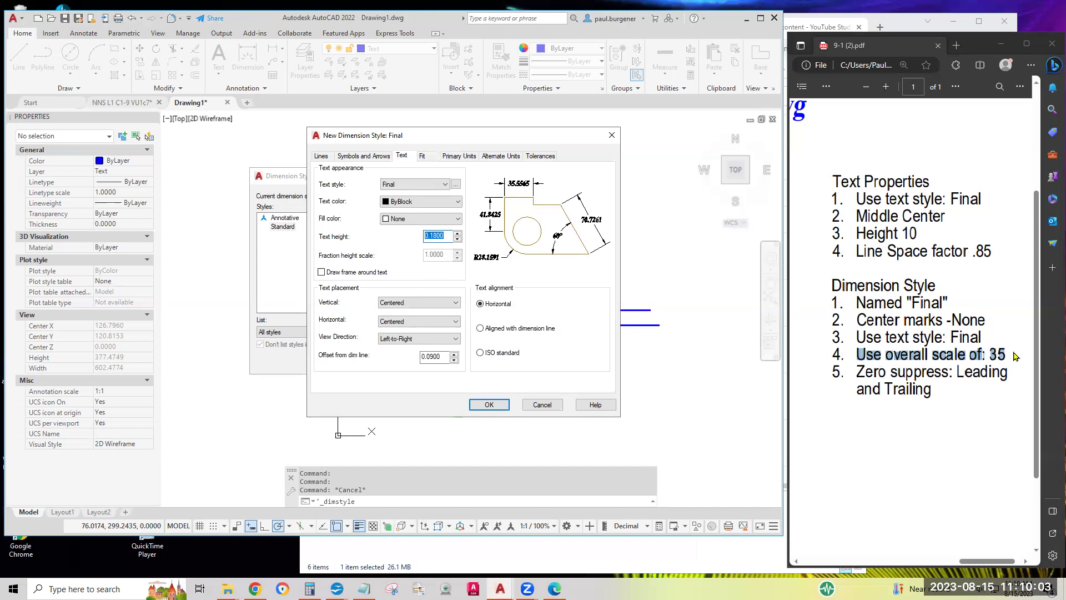
left_click(422, 158)
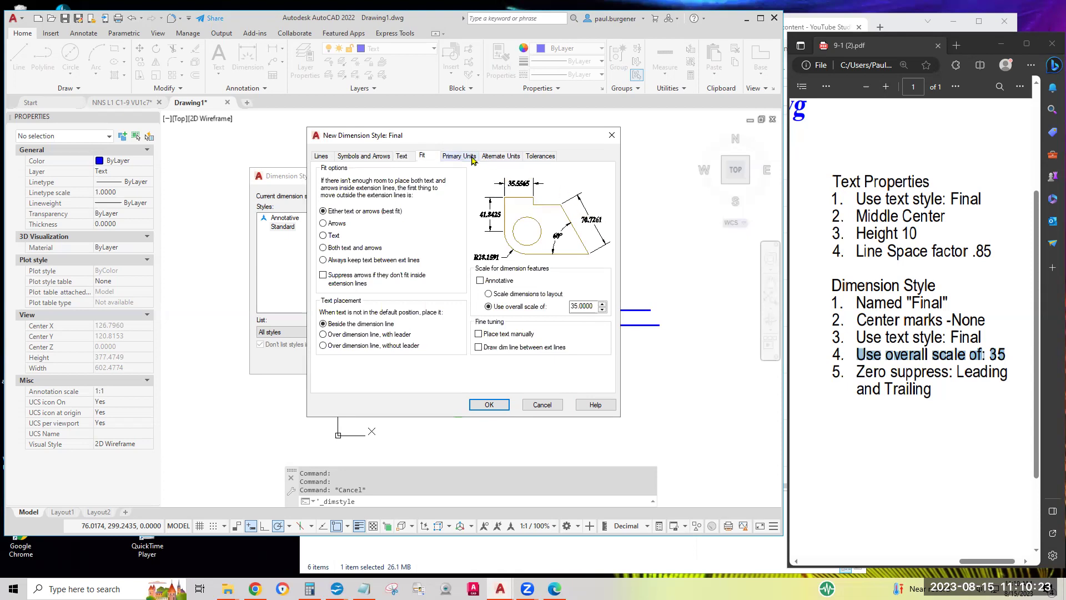
Enable Leading and Trailing zero suppression for linear dimensions in Primary Units
left_click(461, 157)
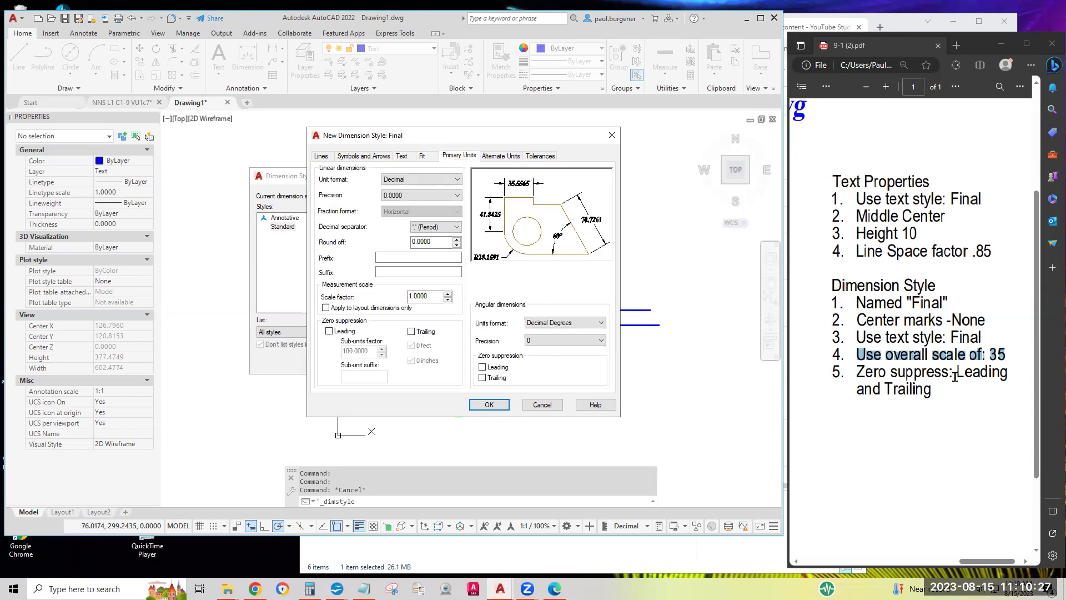
left_click(330, 332)
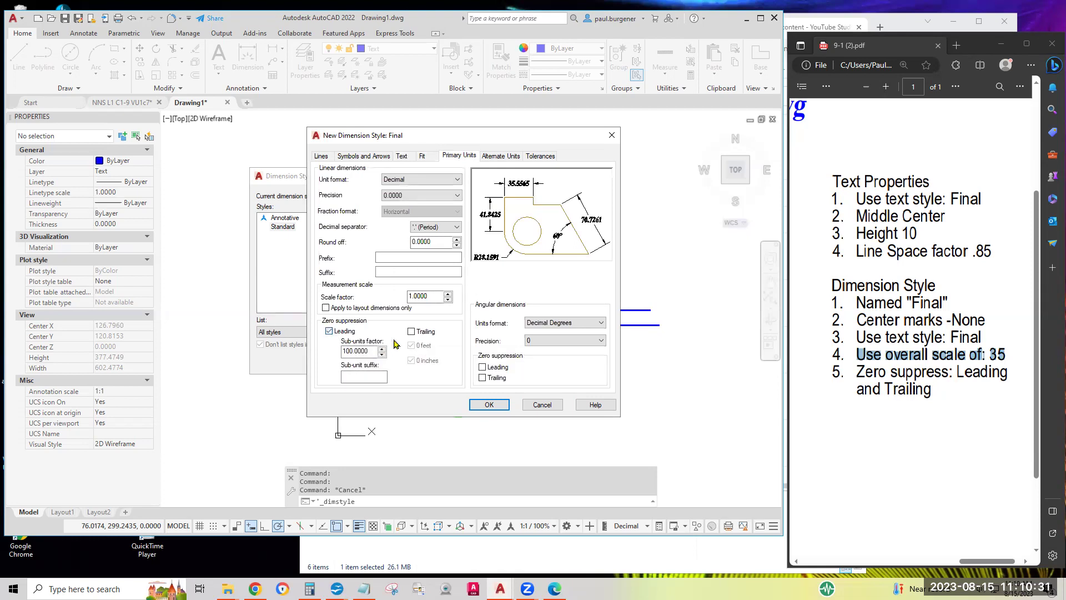
left_click(411, 332)
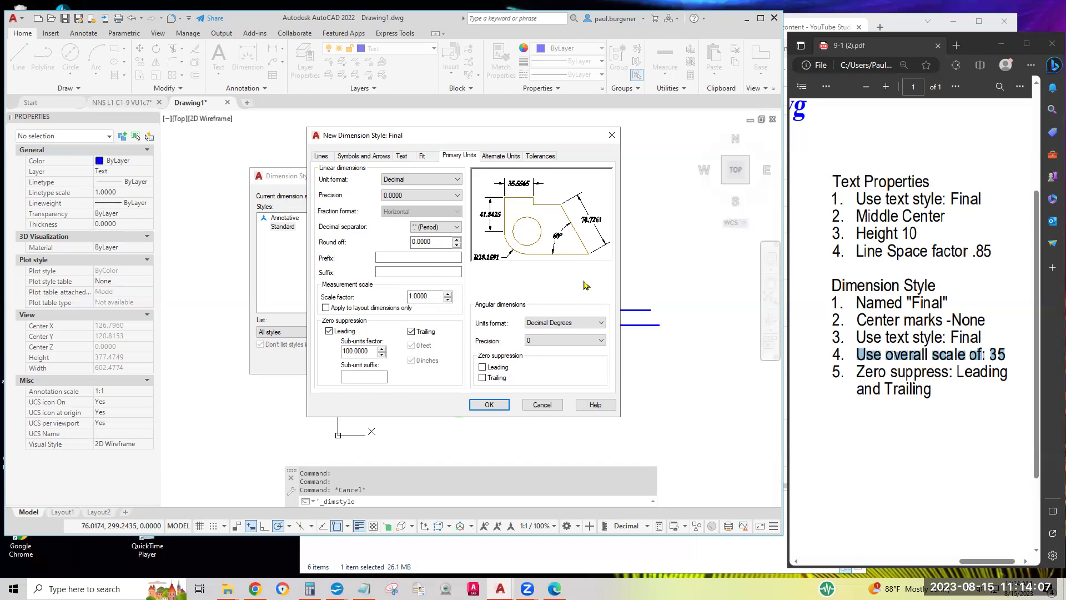
Keep the Final style's scale factor at 1.0000, accept the settings, and set Final current
left_click(428, 297)
left_click_drag(435, 296, 380, 299)
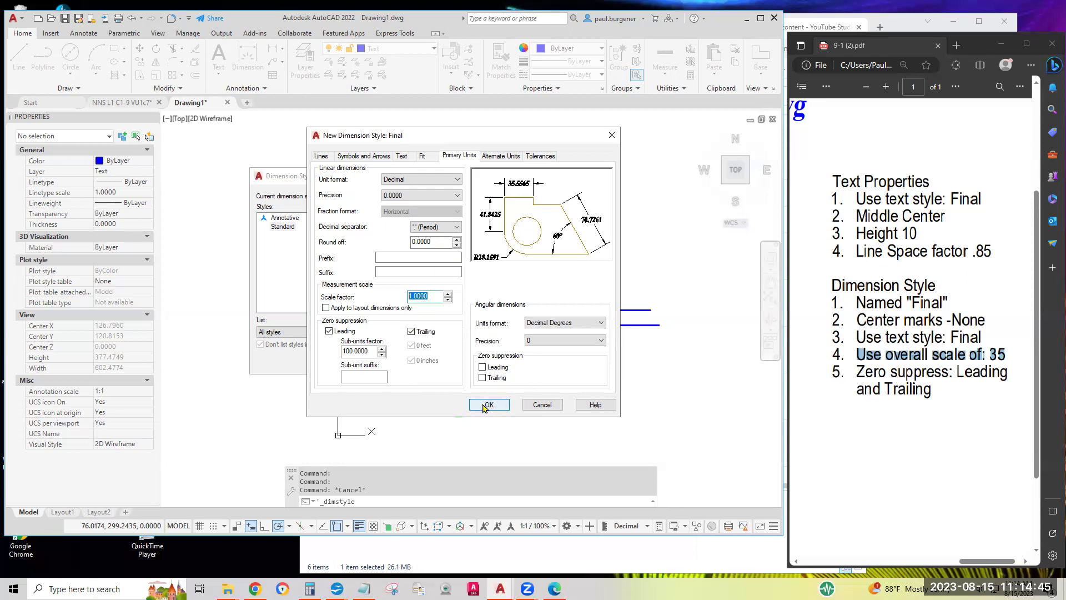
left_click(485, 408)
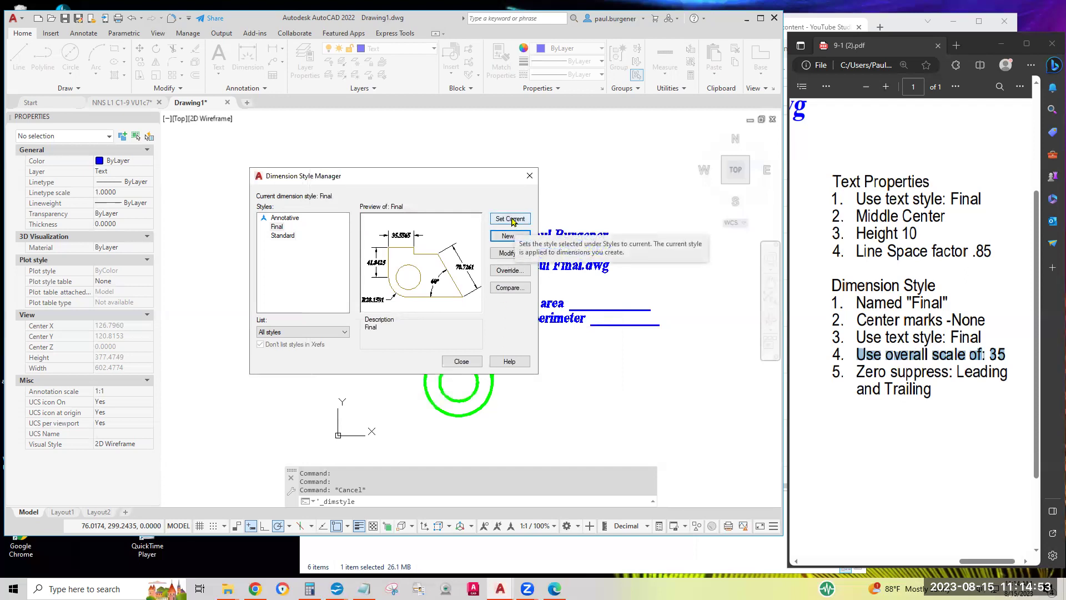
left_click(511, 219)
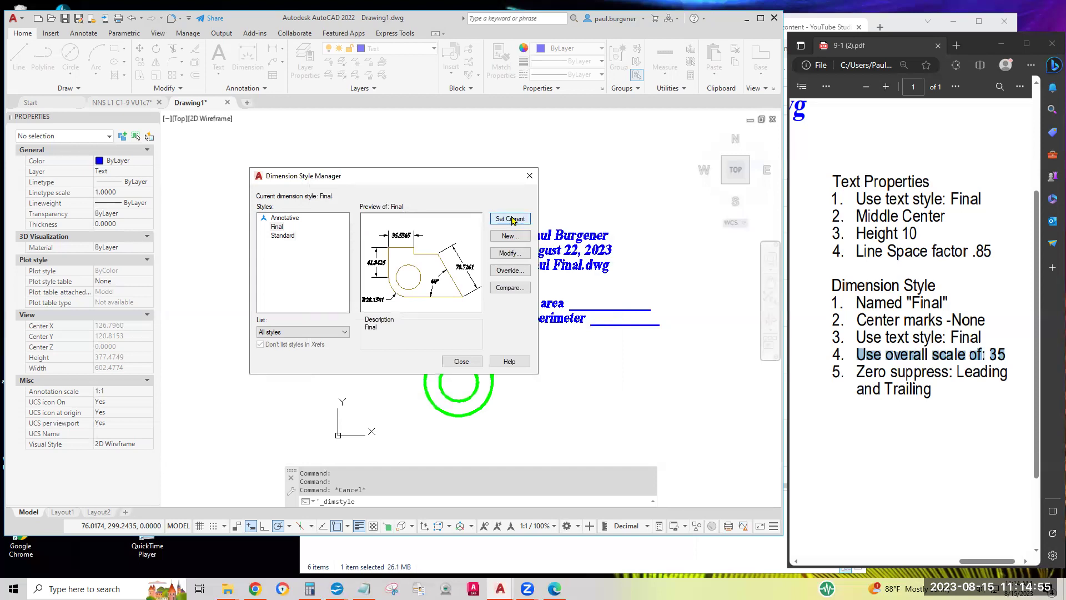
Close the Dimension Style Manager, check the PDF instructions, and expand the Annotation panel
left_click(461, 361)
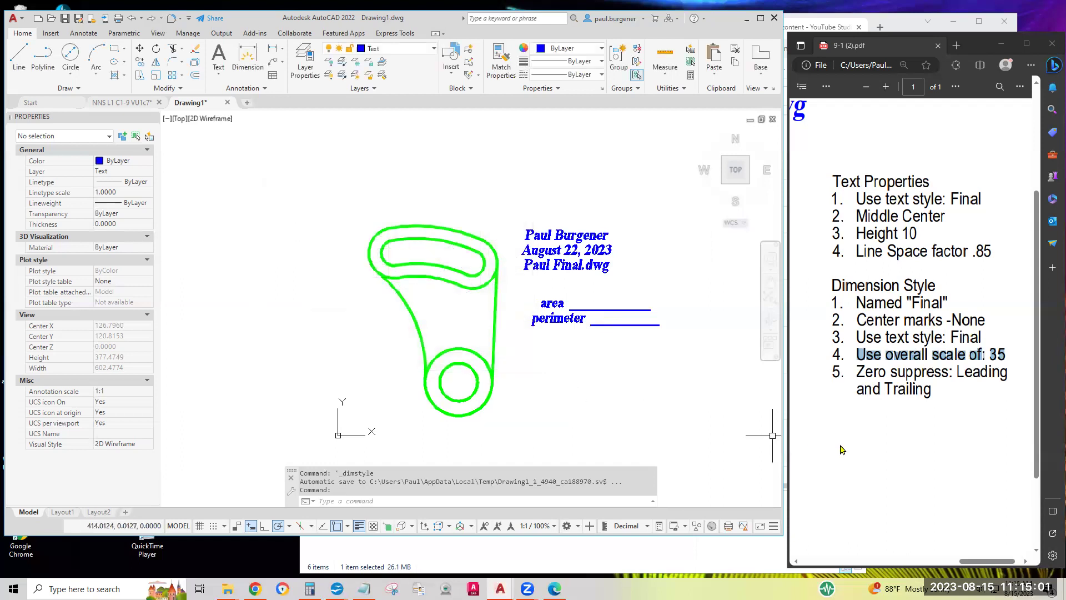
left_click(968, 411)
middle_click_drag(999, 405, 932, 416)
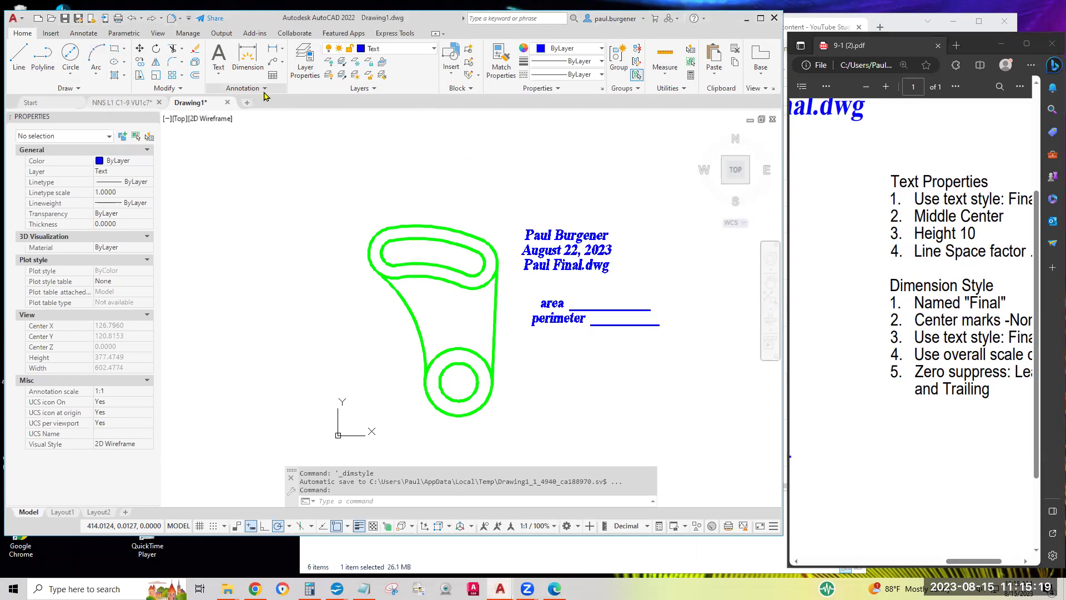
left_click(266, 91)
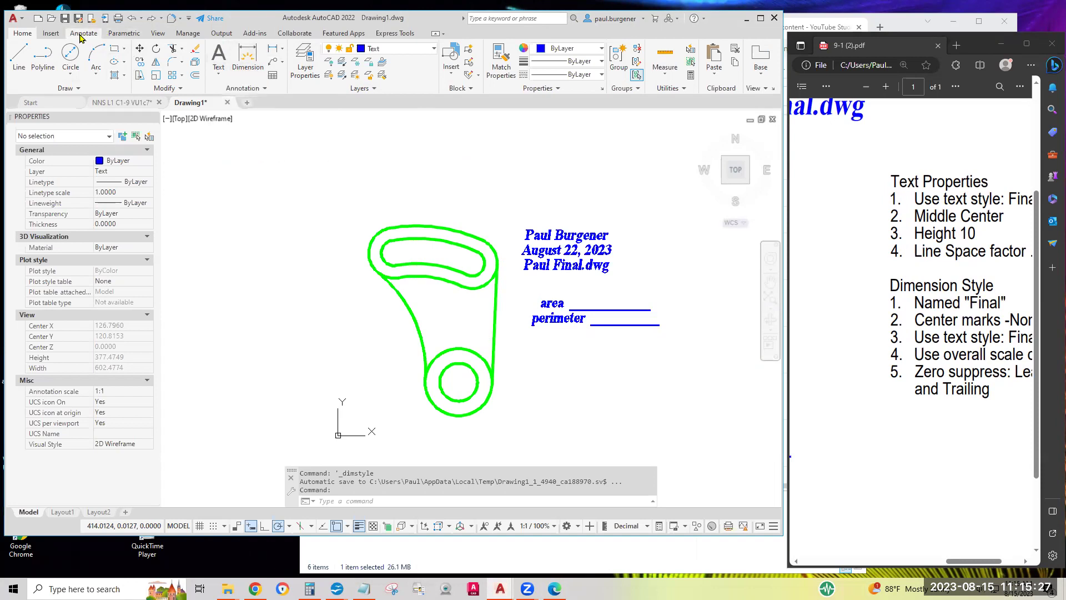
Place center marks on the slot's left and right end arcs and on the lower circle
left_click(81, 34)
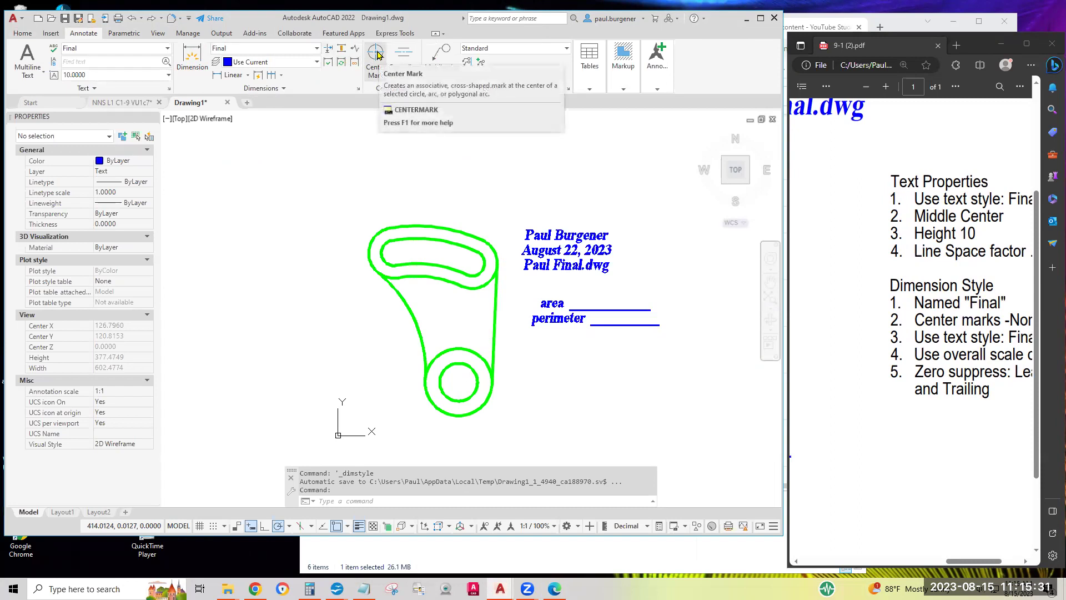
left_click(376, 53)
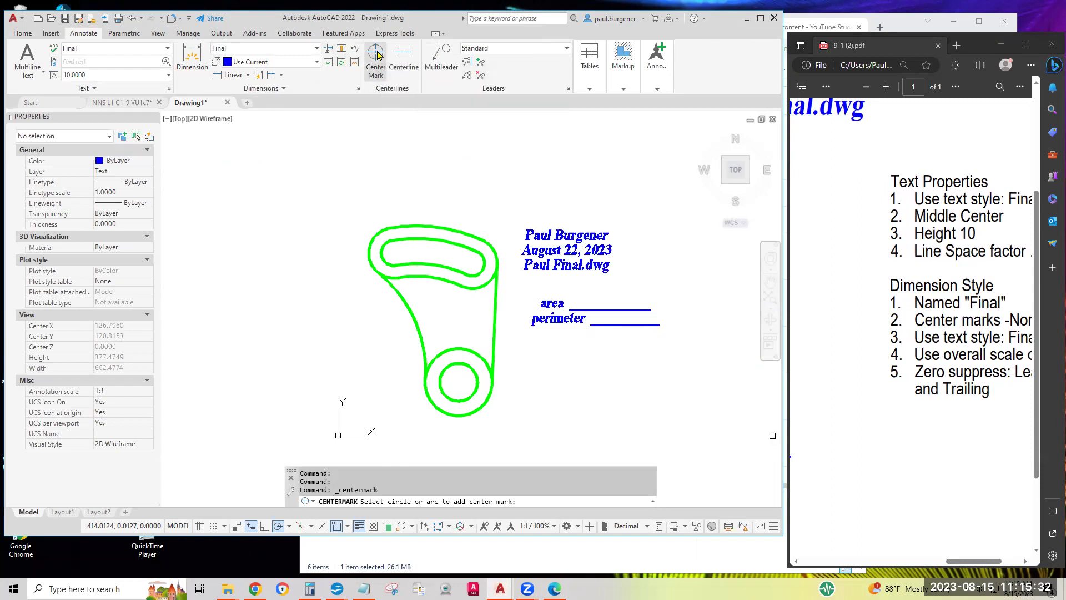
left_click(382, 248)
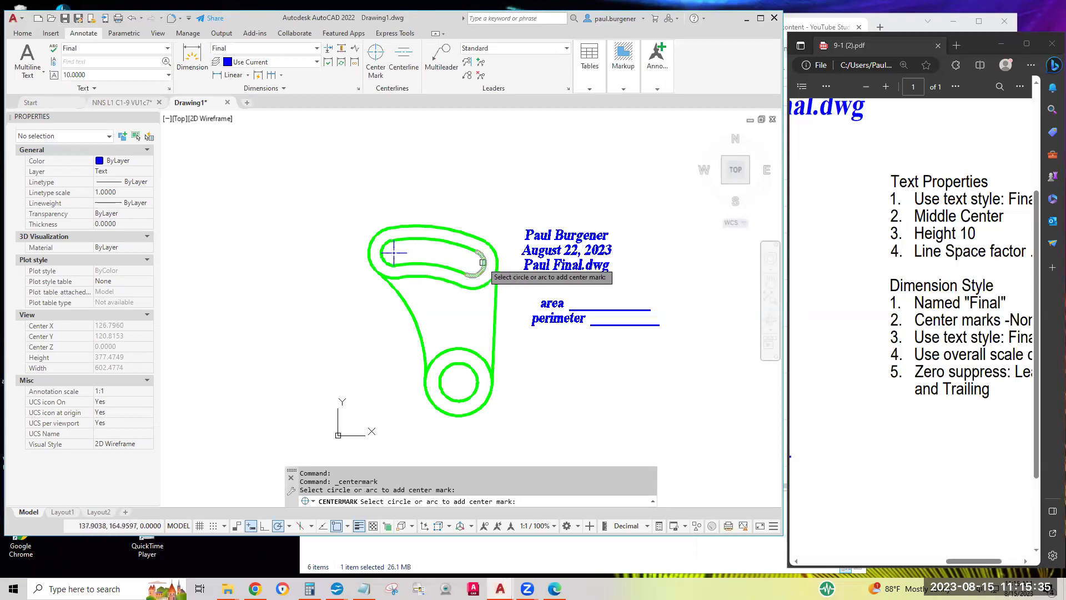
left_click(371, 243)
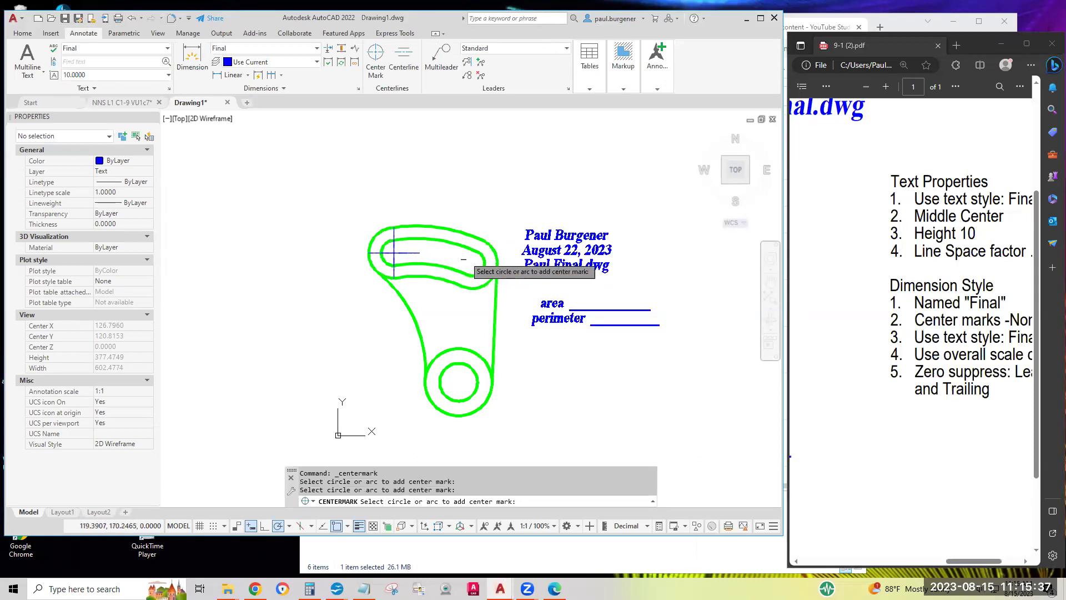
left_click(498, 254)
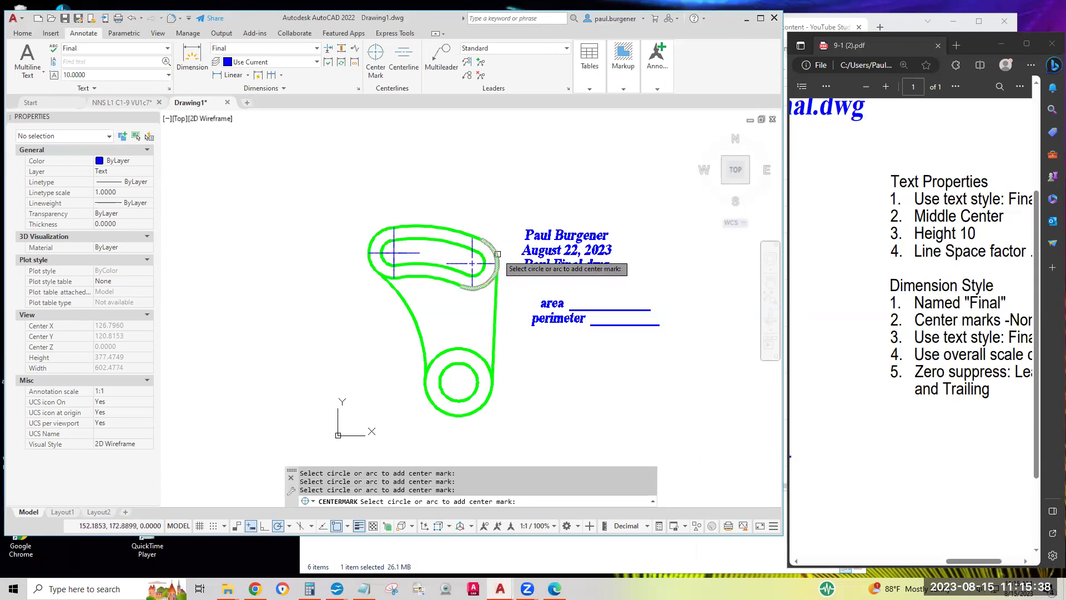
left_click(477, 354)
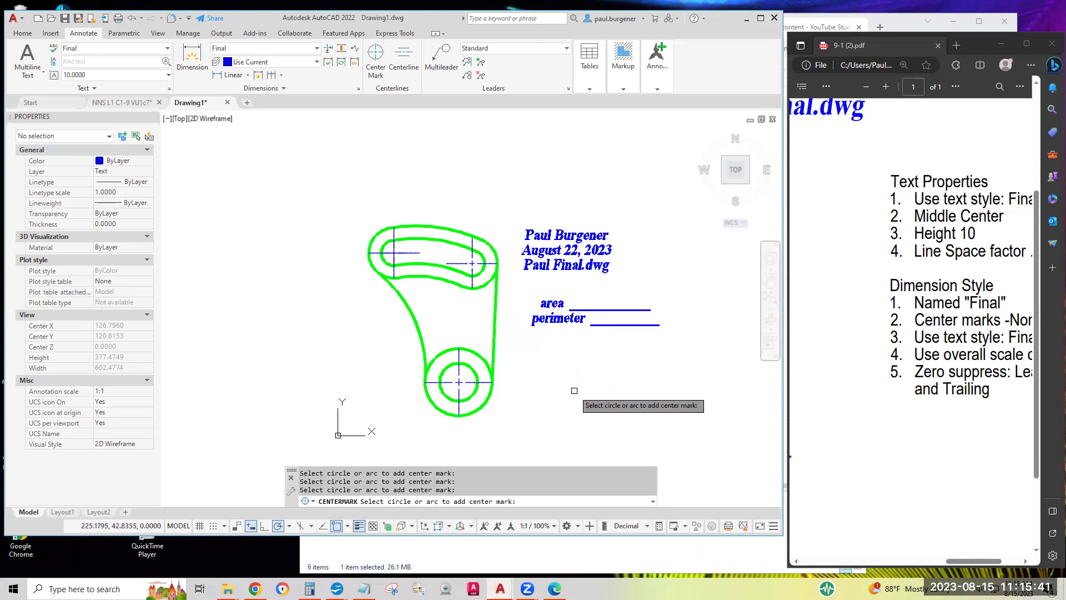
scroll(402, 267, "up", 8)
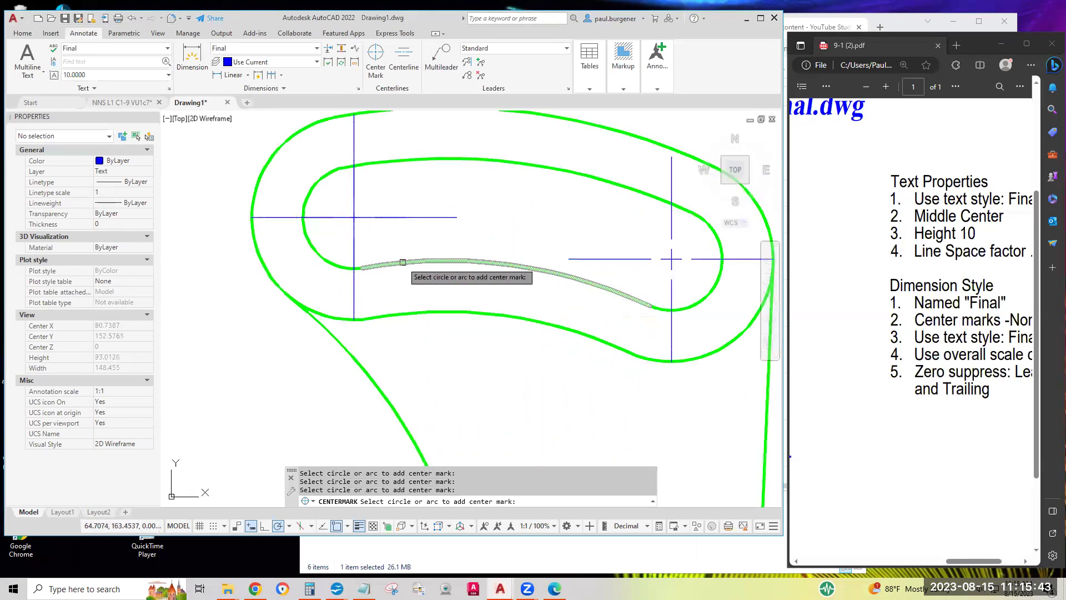
scroll(341, 213, "down", 4)
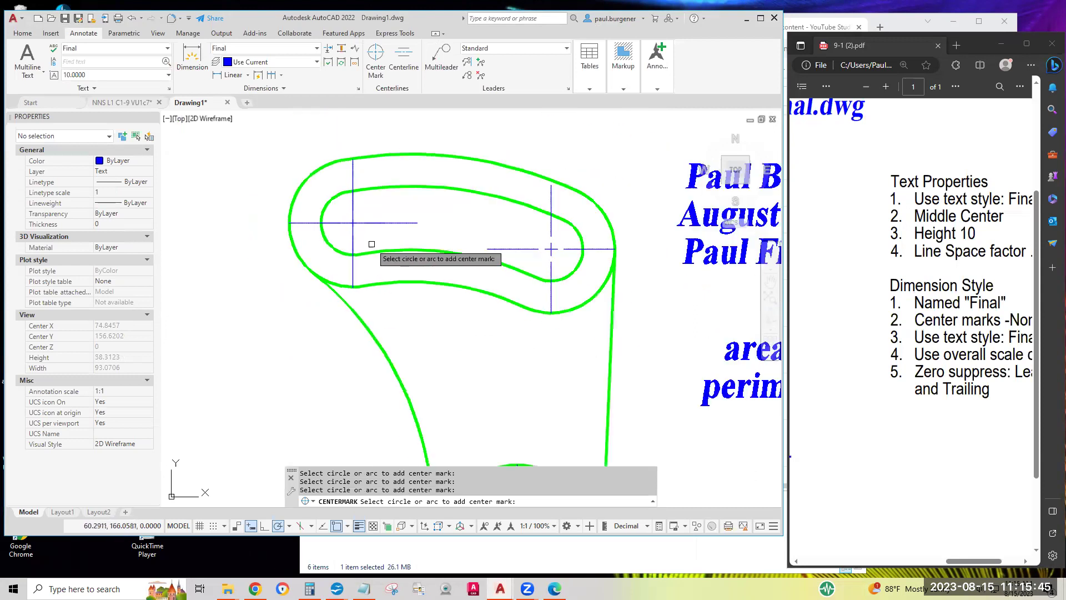
scroll(345, 217, "up", 6)
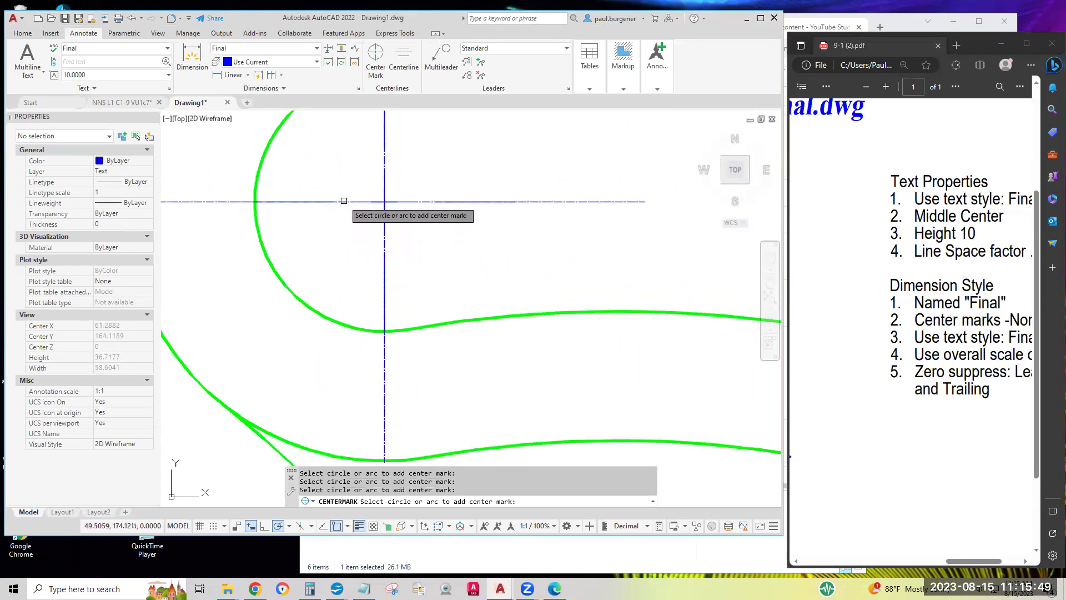
scroll(237, 167, "down", 4)
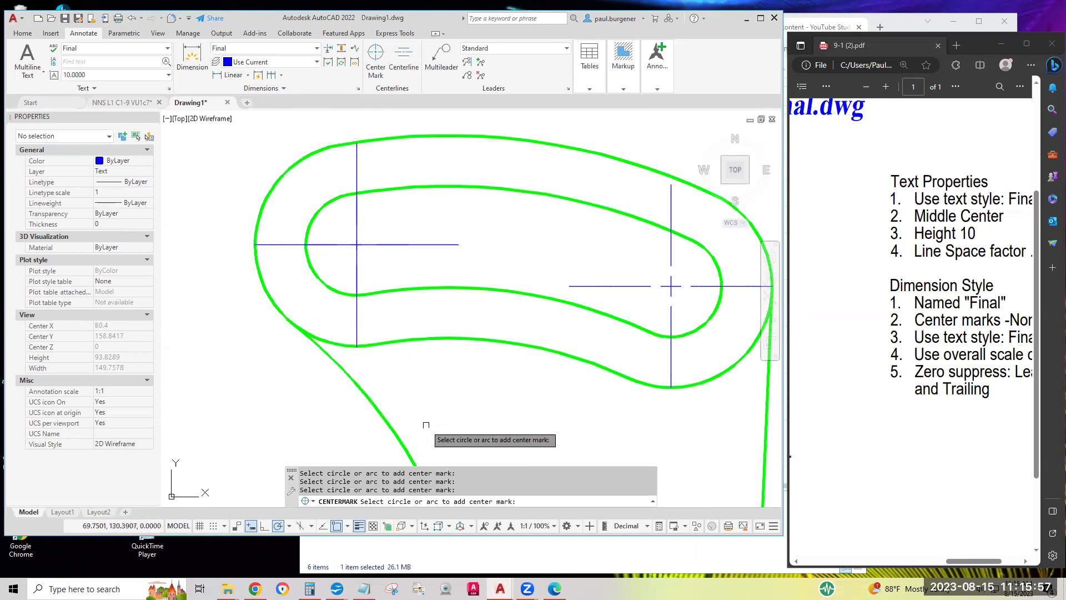
key("Escape")
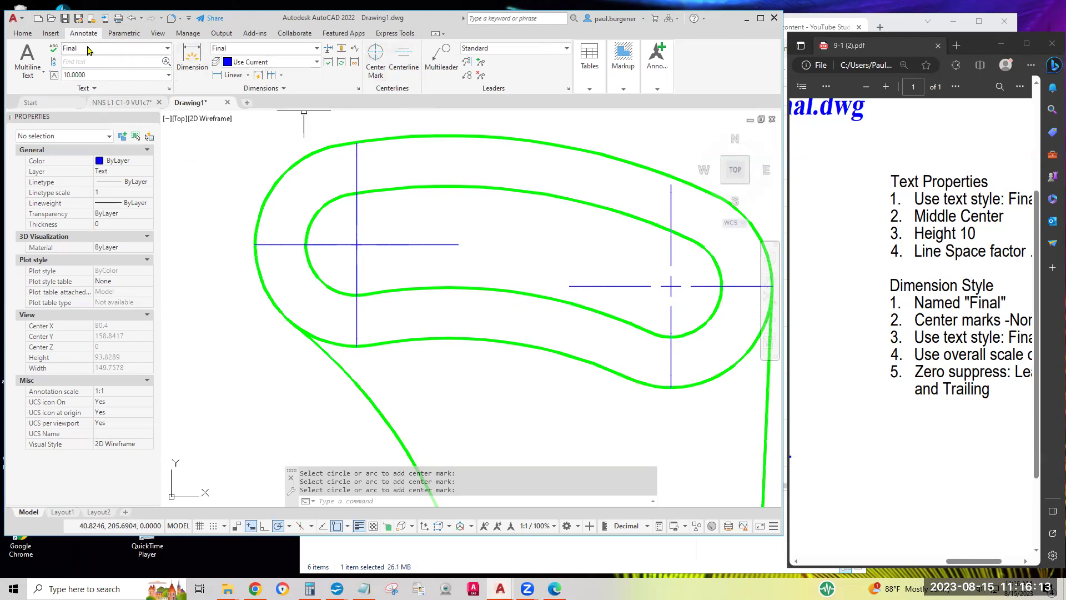
Window-select and erase the extra object at the slot's left end, then re-center the part
left_click(23, 34)
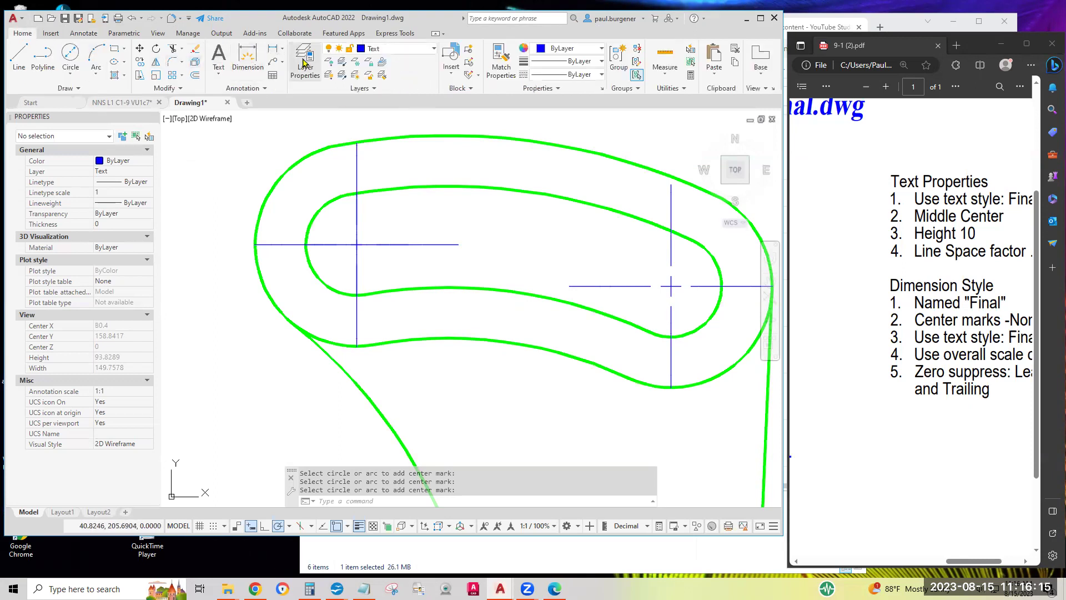
left_click(197, 54)
left_click(291, 178)
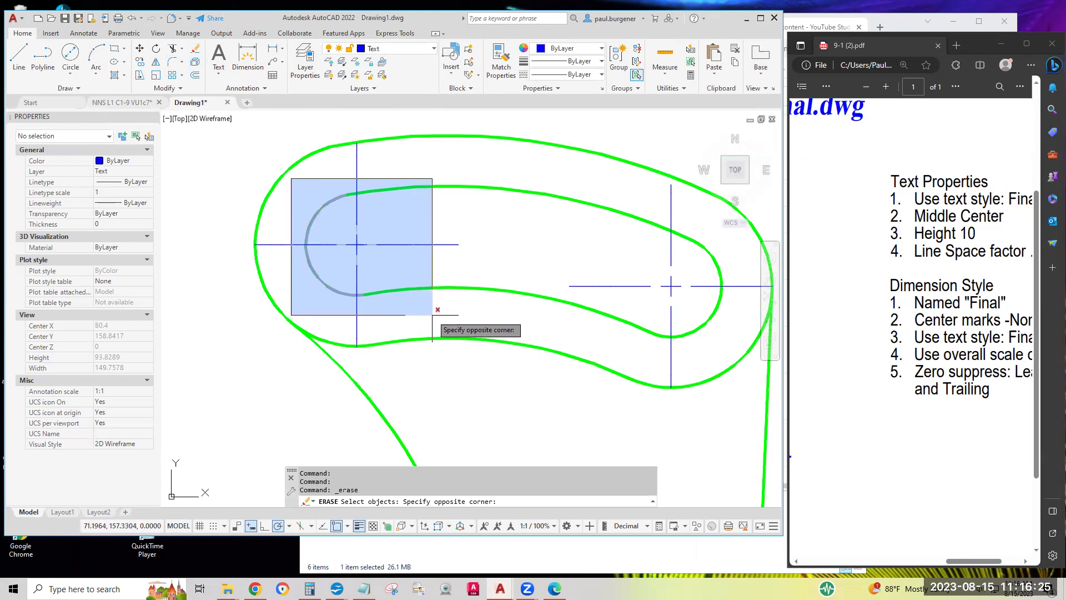
left_click(431, 315)
key("Return")
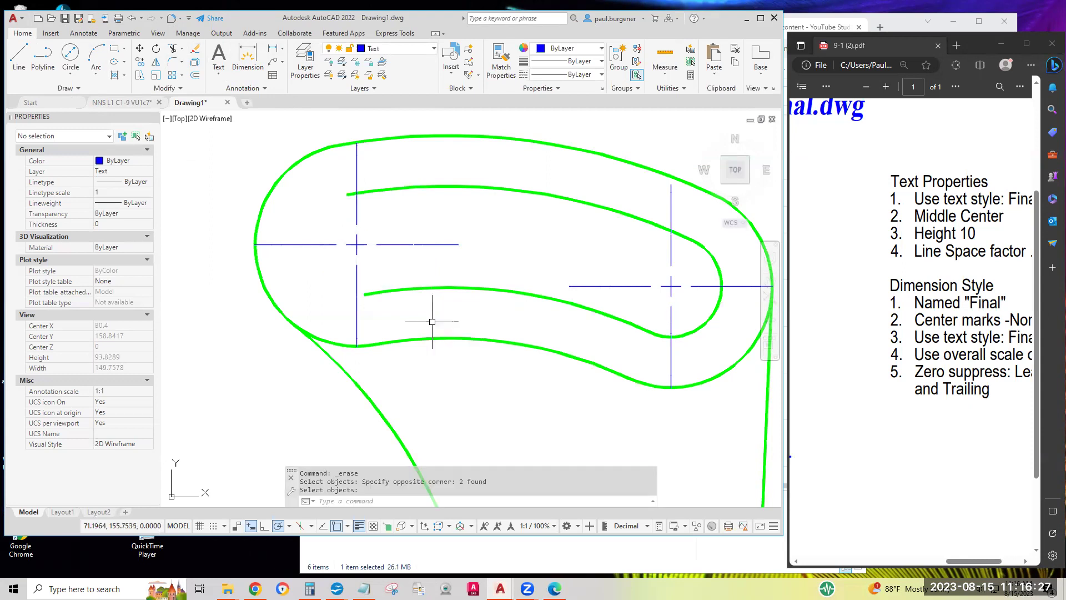
scroll(432, 322, "down", 2)
scroll(432, 321, "down", 4)
middle_click_drag(437, 315, 436, 225)
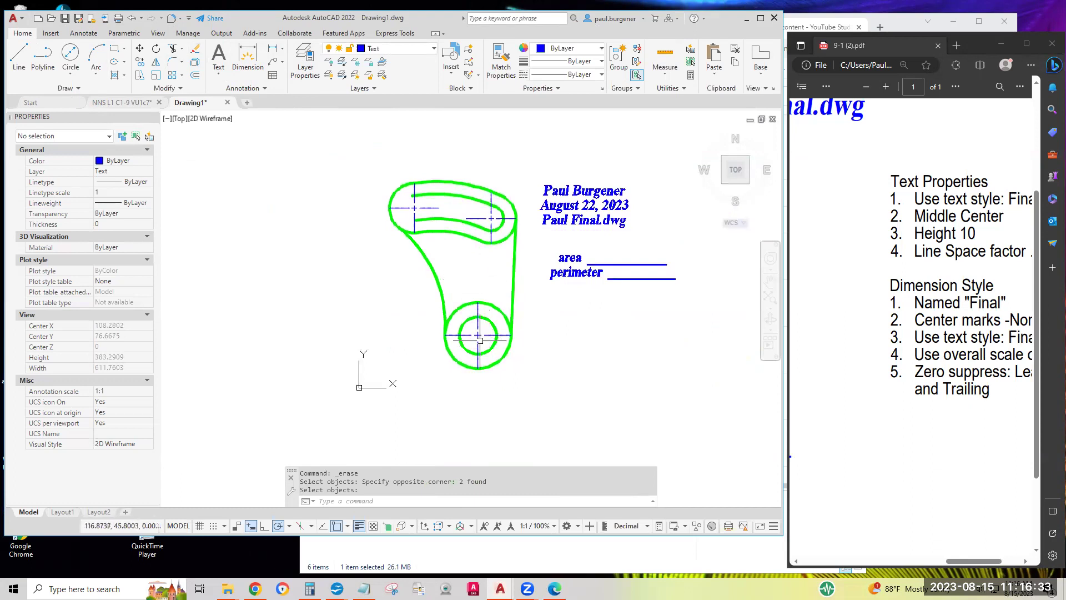
scroll(486, 346, "up", 2)
scroll(474, 331, "up", 2)
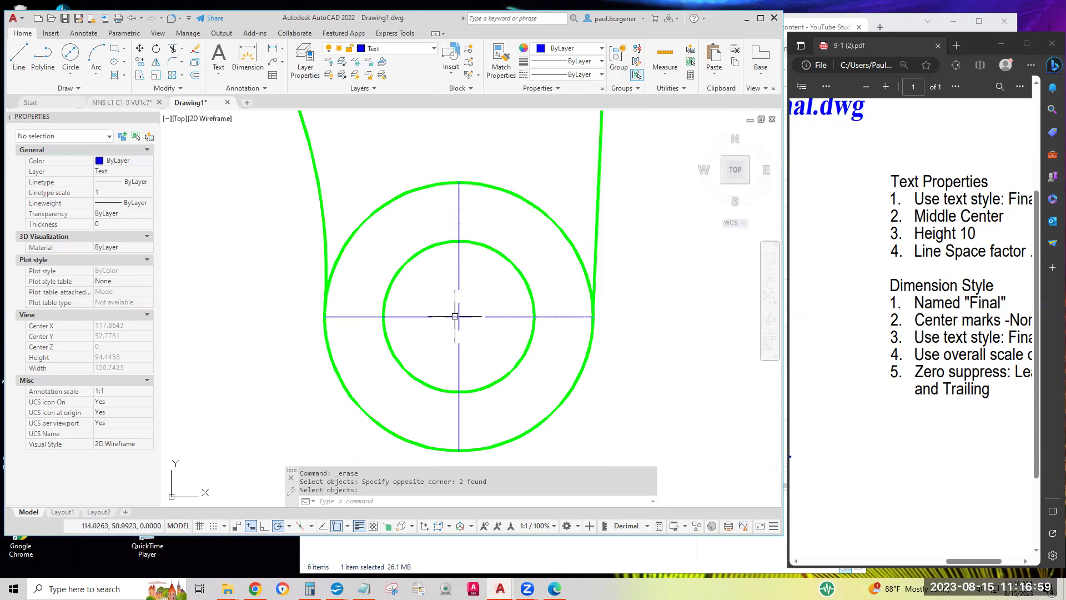
scroll(454, 315, "down", 4)
middle_click_drag(473, 340, 515, 378)
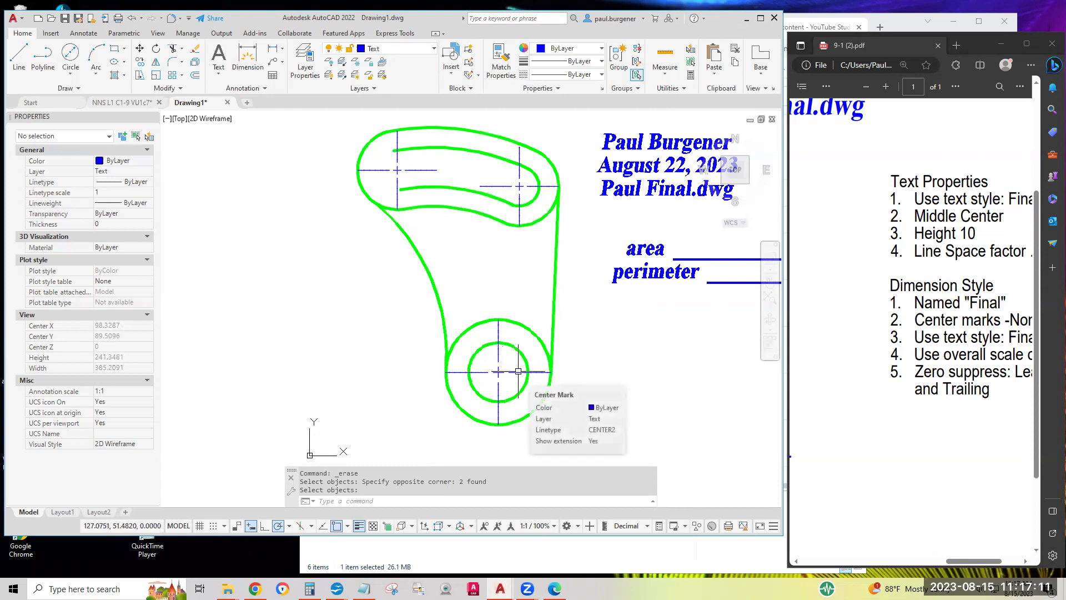
key("Return")
left_click(518, 370)
left_click(519, 177)
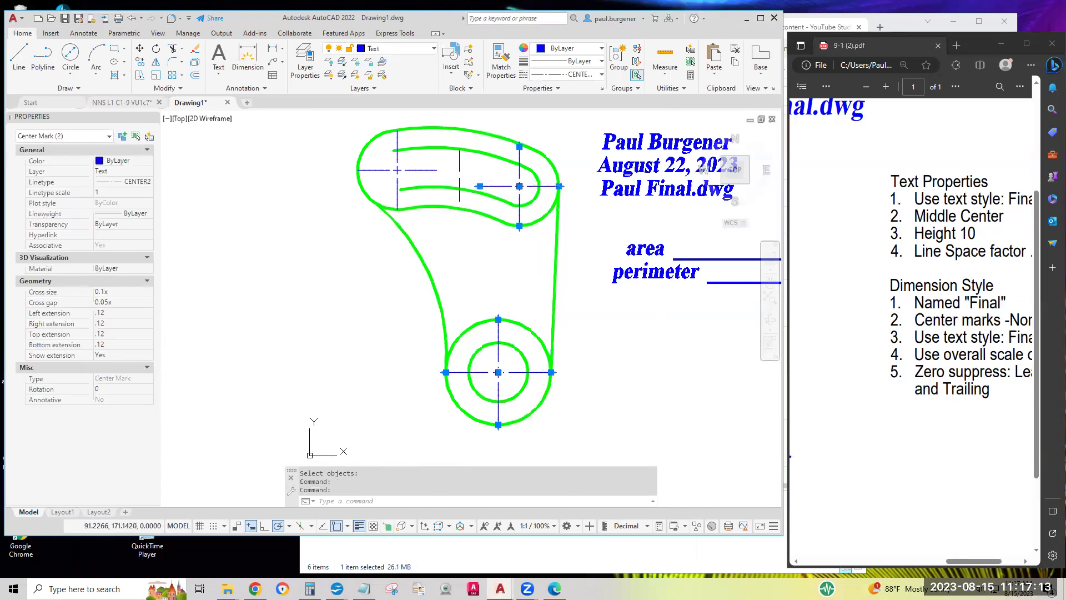
left_click(414, 170)
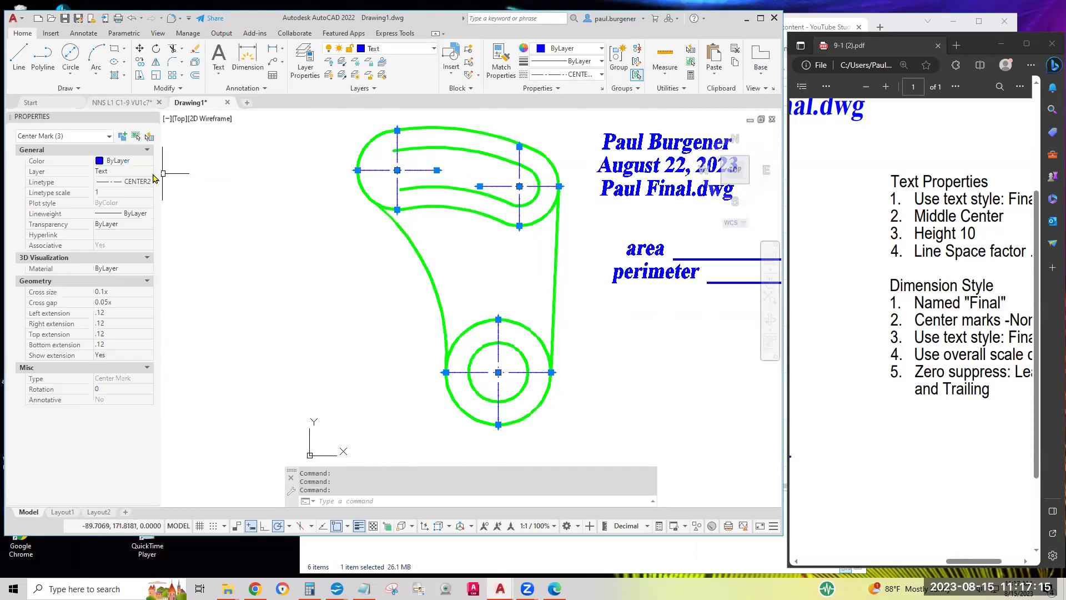
left_click(127, 172)
left_click(128, 172)
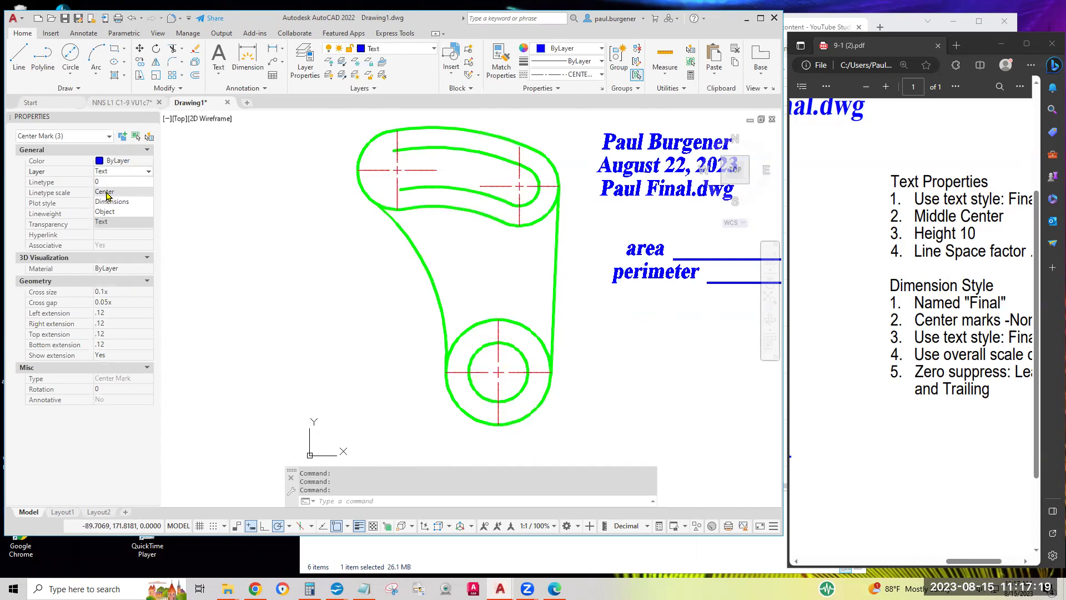
left_click(106, 192)
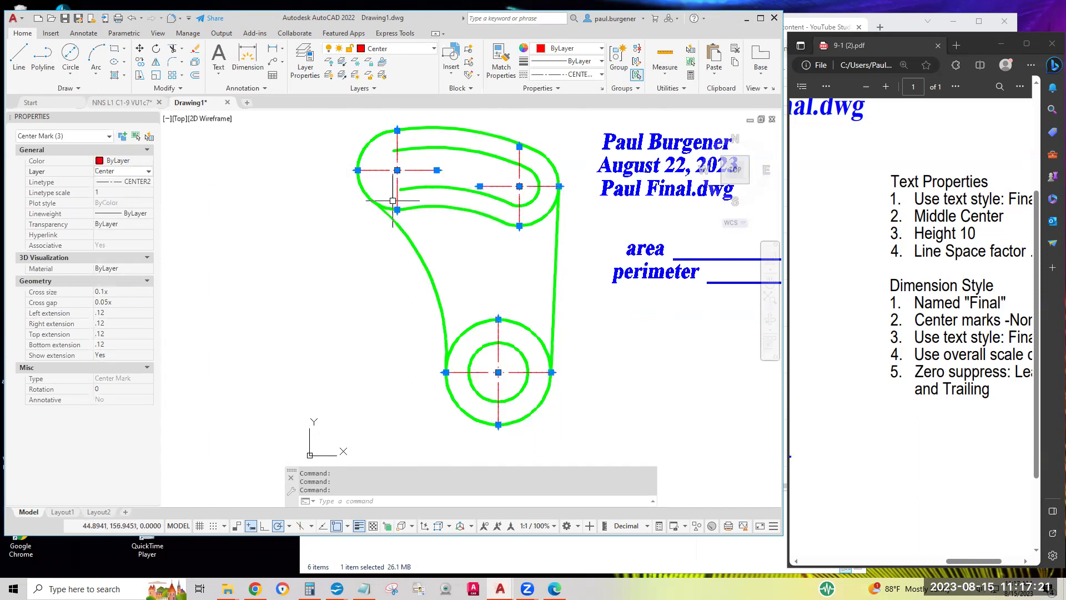
scroll(506, 186, "up", 10)
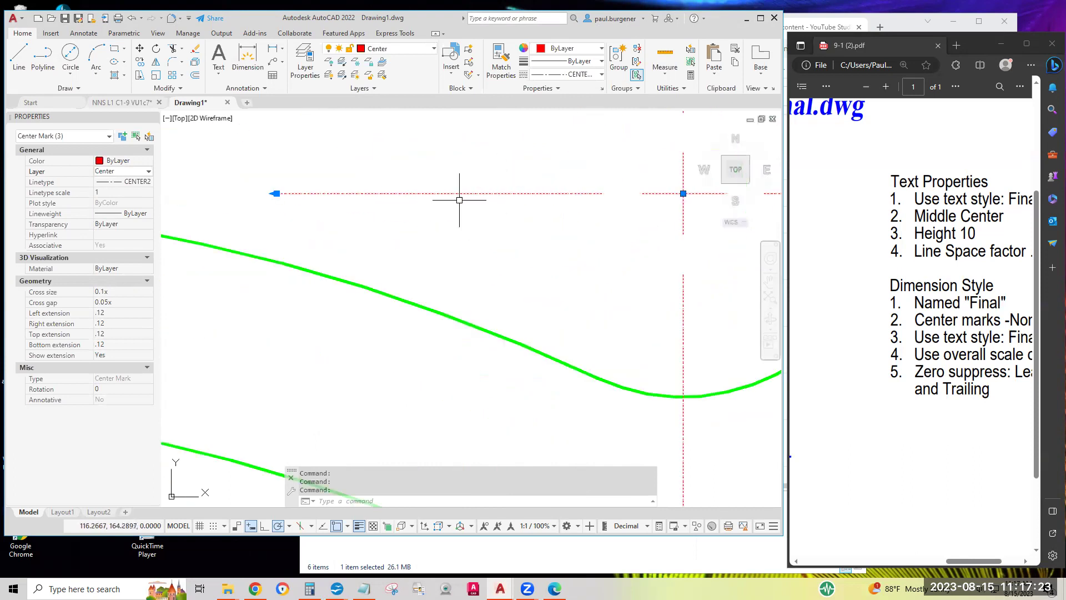
key("Escape")
key("Escape")
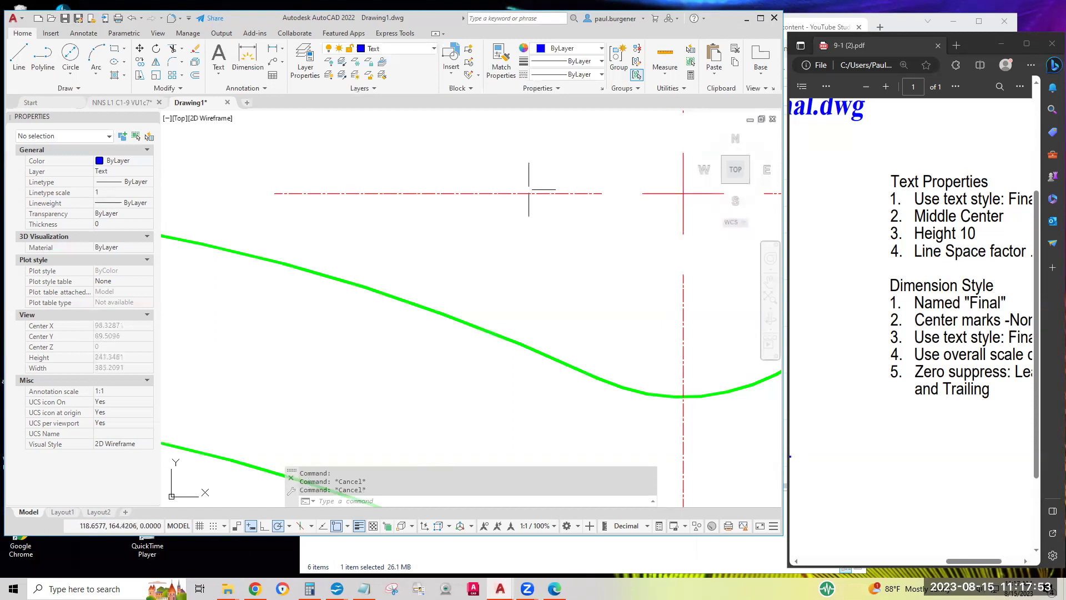
left_click(489, 193)
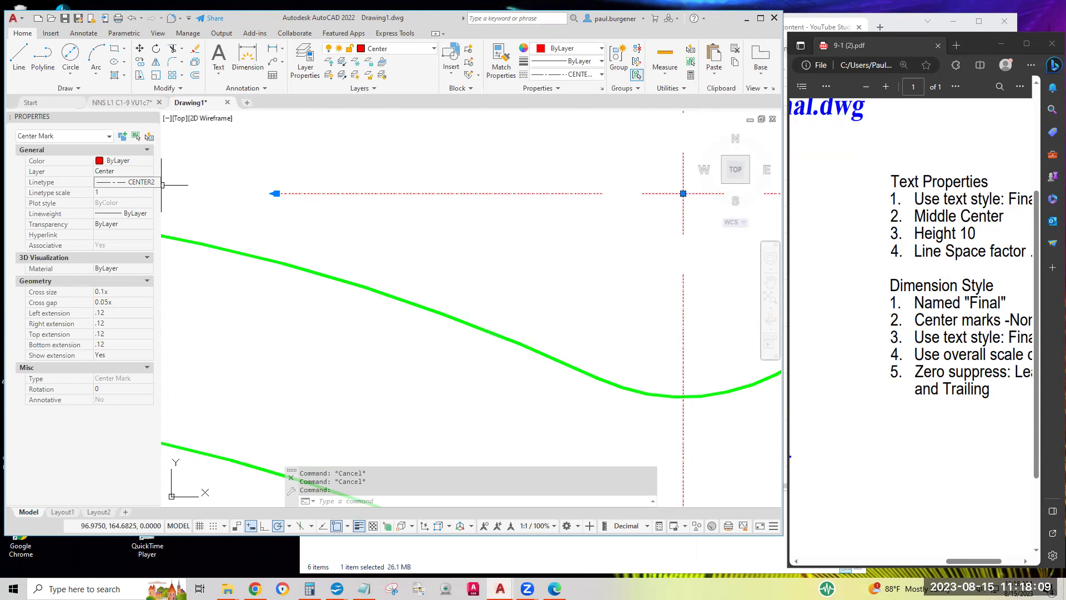
key("Escape")
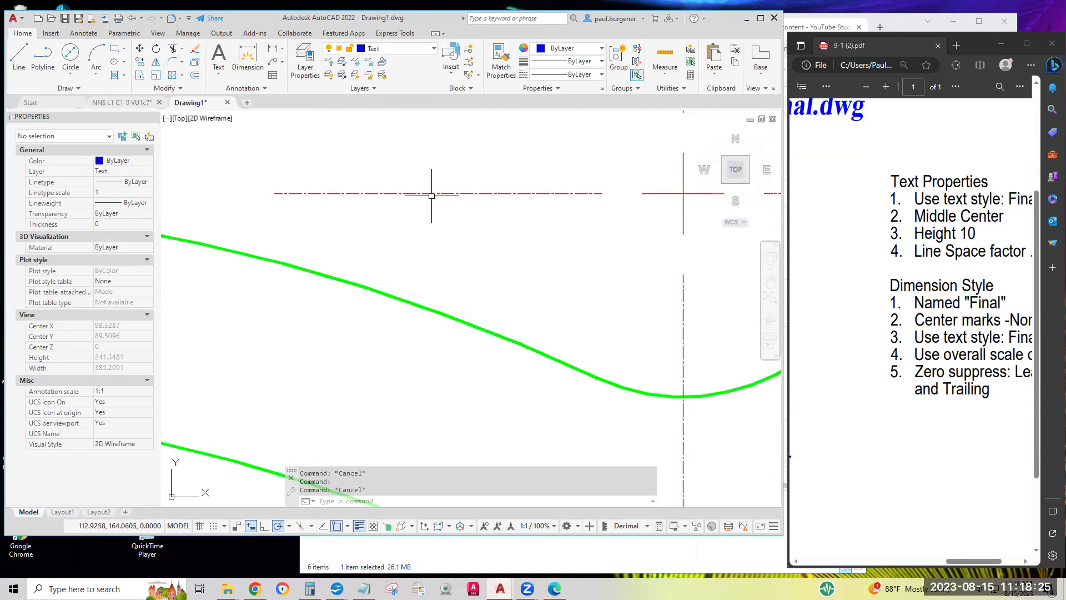
scroll(432, 195, "down", 5)
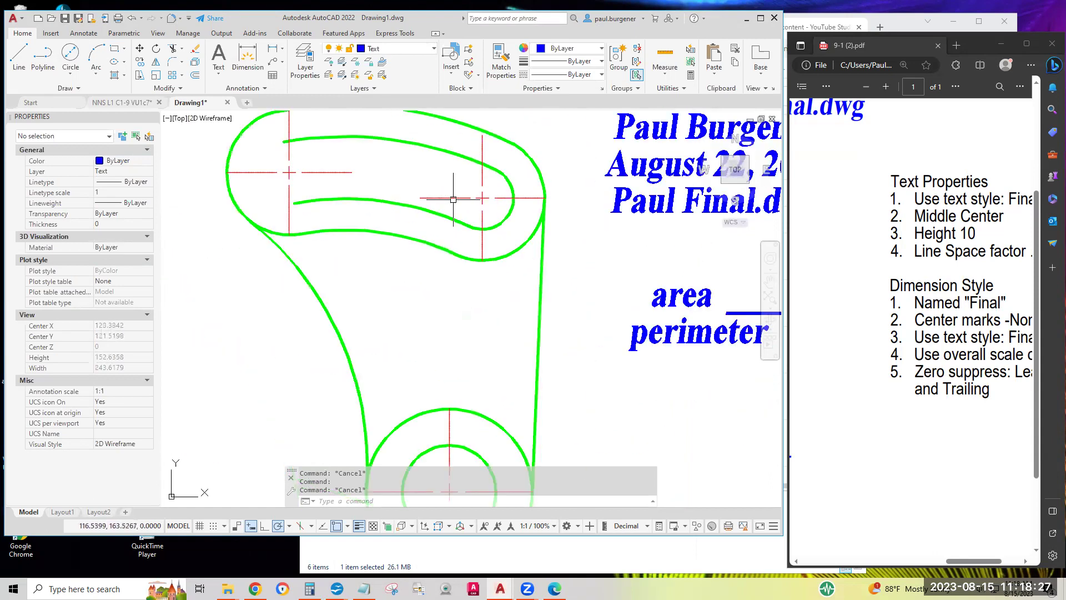
Select the three red center marks and show their Linetype choices in Properties
left_click(453, 198)
left_click(348, 172)
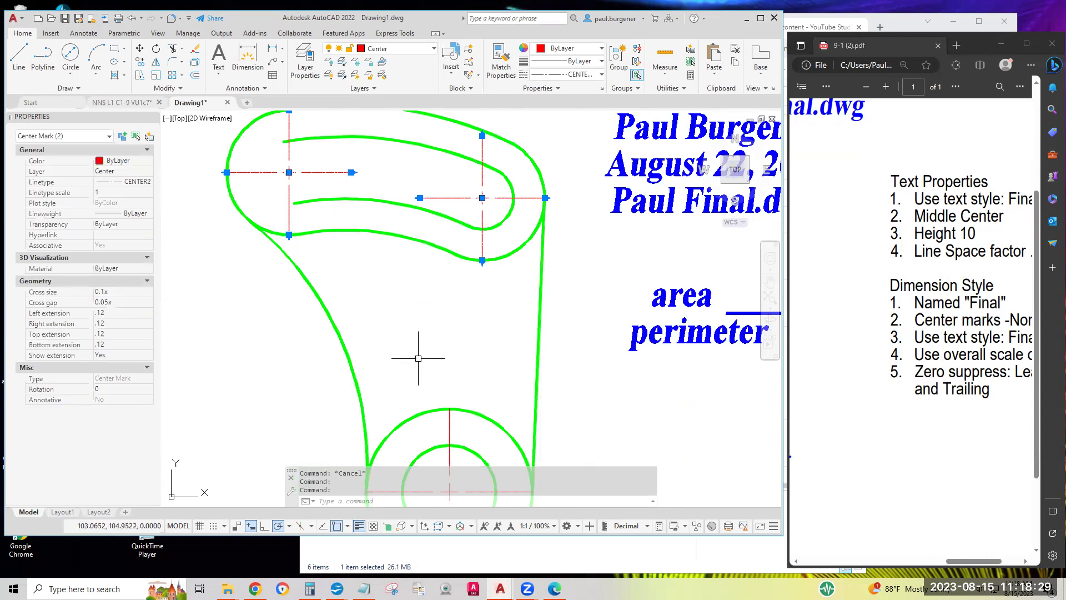
left_click(451, 428)
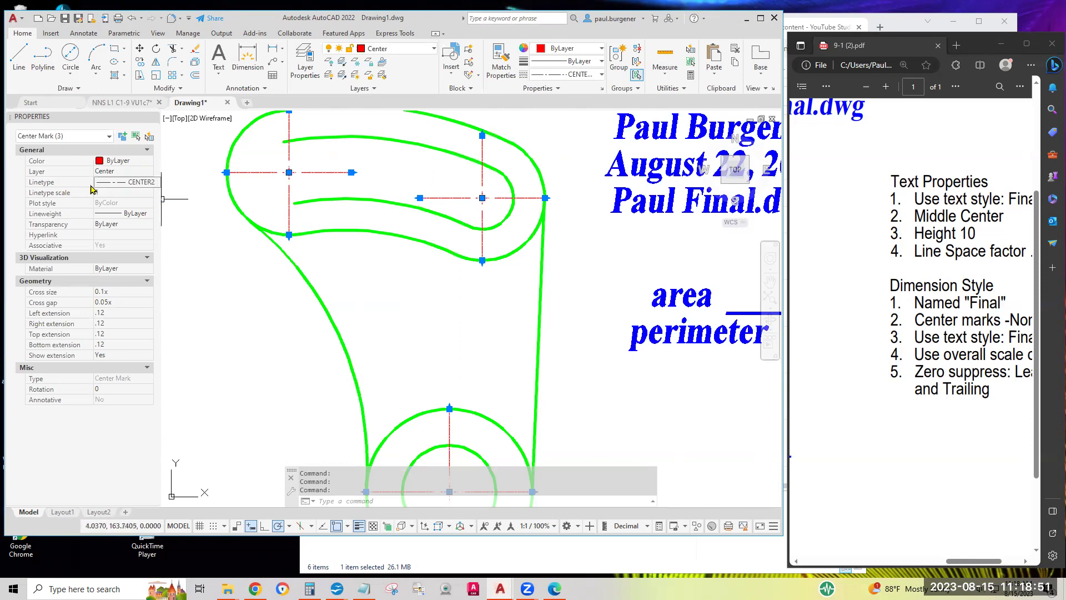
left_click(139, 184)
left_click(142, 184)
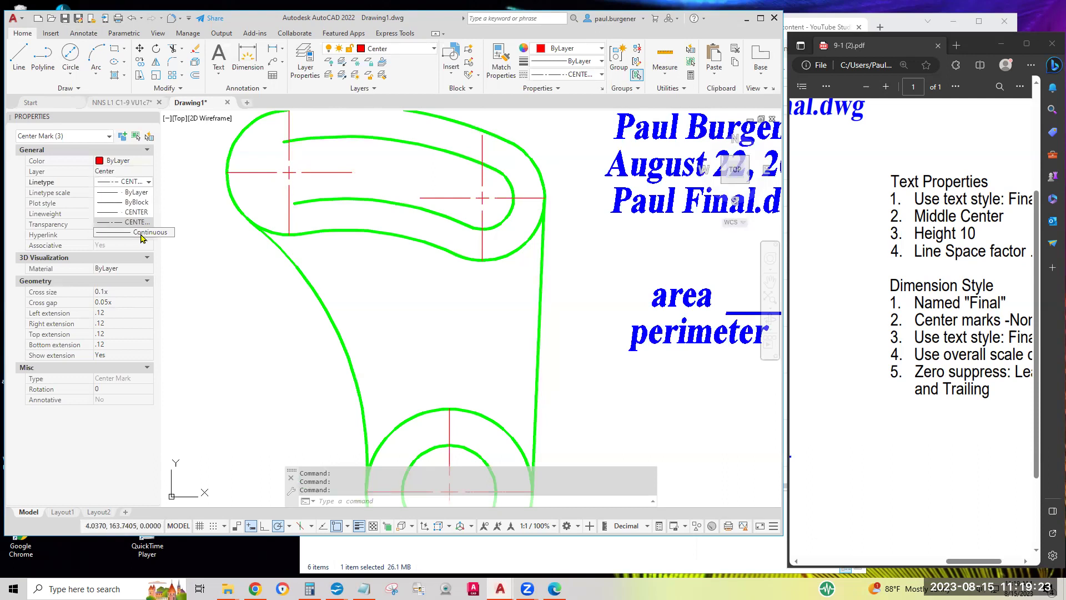
Change the three center marks' linetype to Continuous and clear the selection
left_click(142, 233)
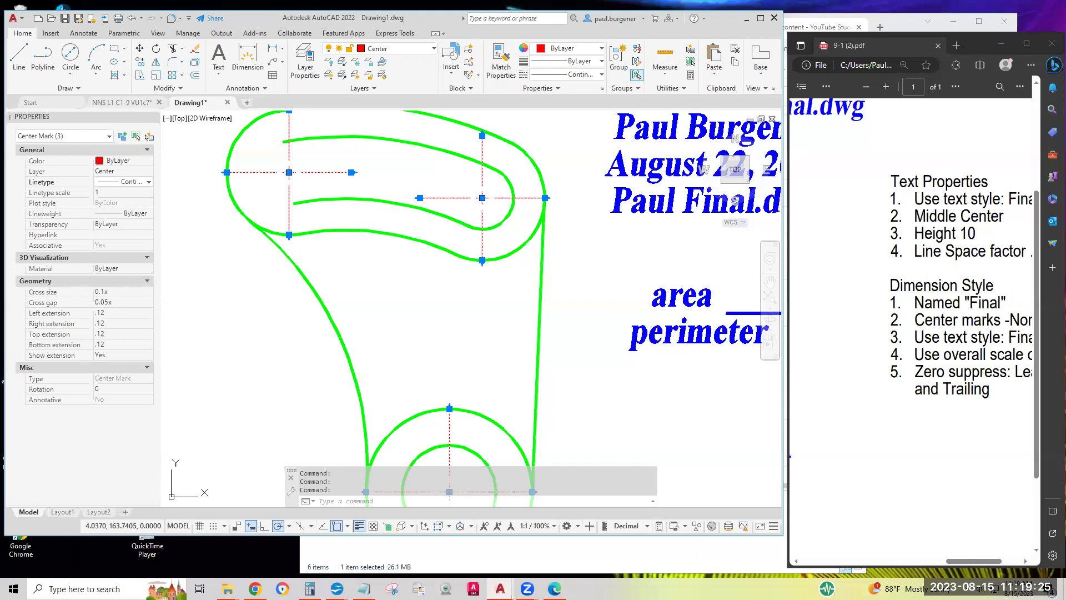
scroll(405, 310, "down", 3)
middle_click_drag(423, 405, 424, 309)
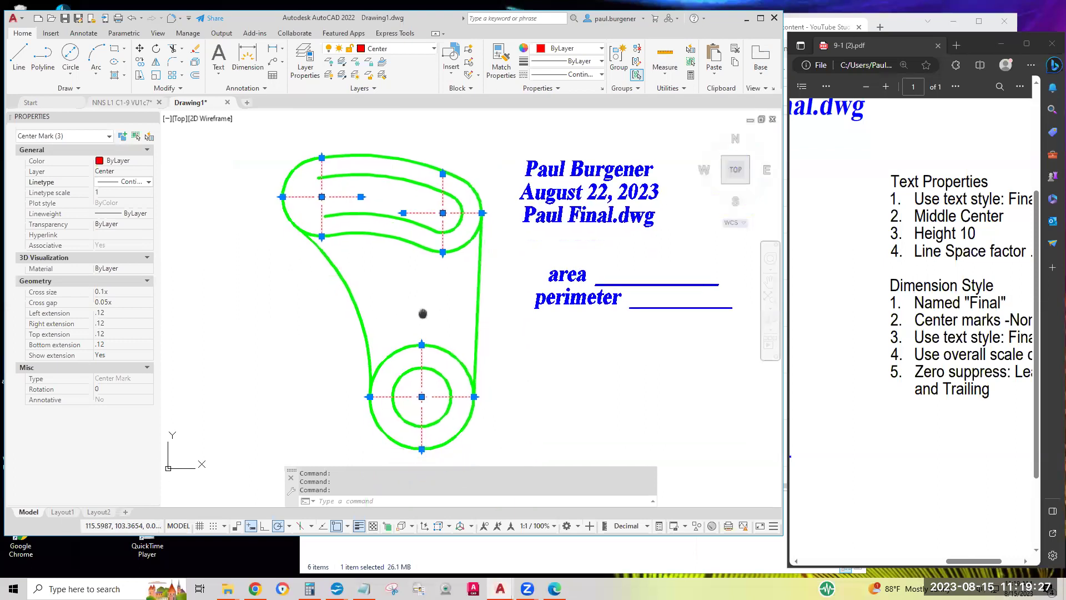
scroll(423, 210, "up", 8)
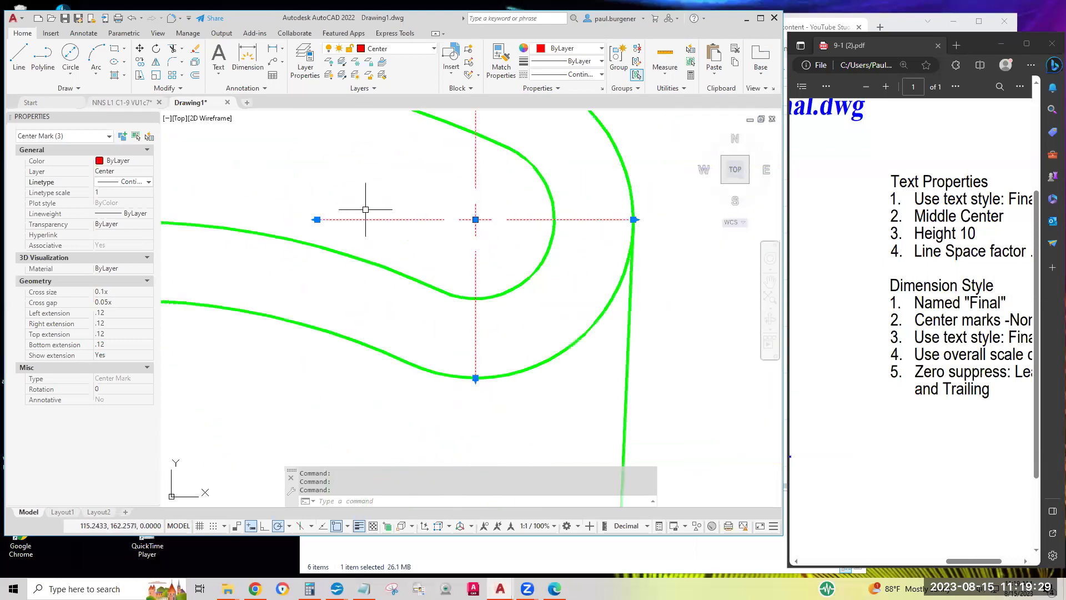
key("Escape")
Zoom in on the slot and select its left center mark
scroll(381, 219, "down", 2)
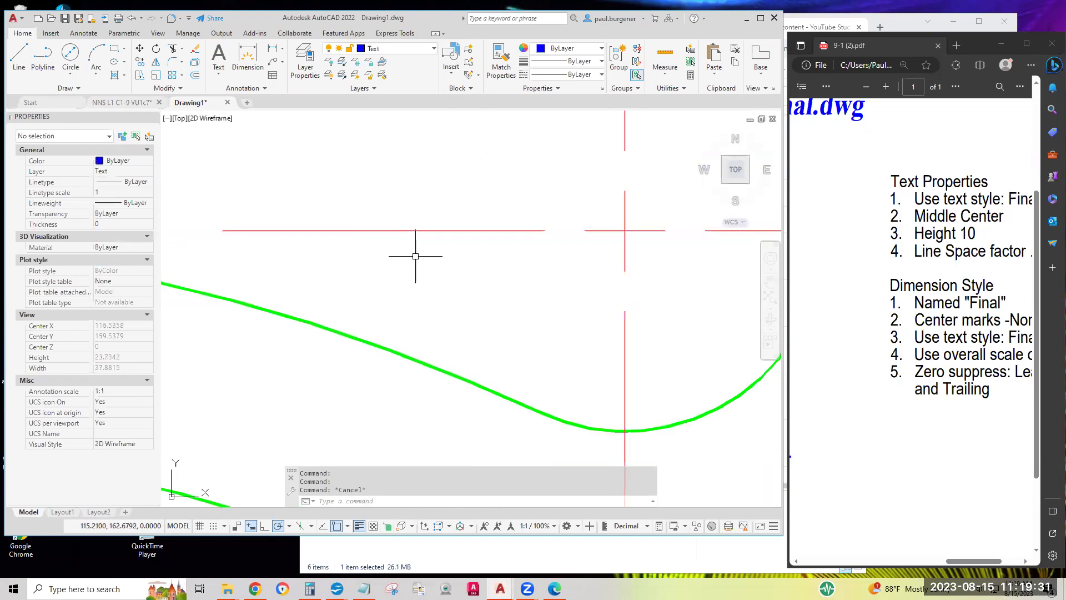
scroll(455, 257, "down", 8)
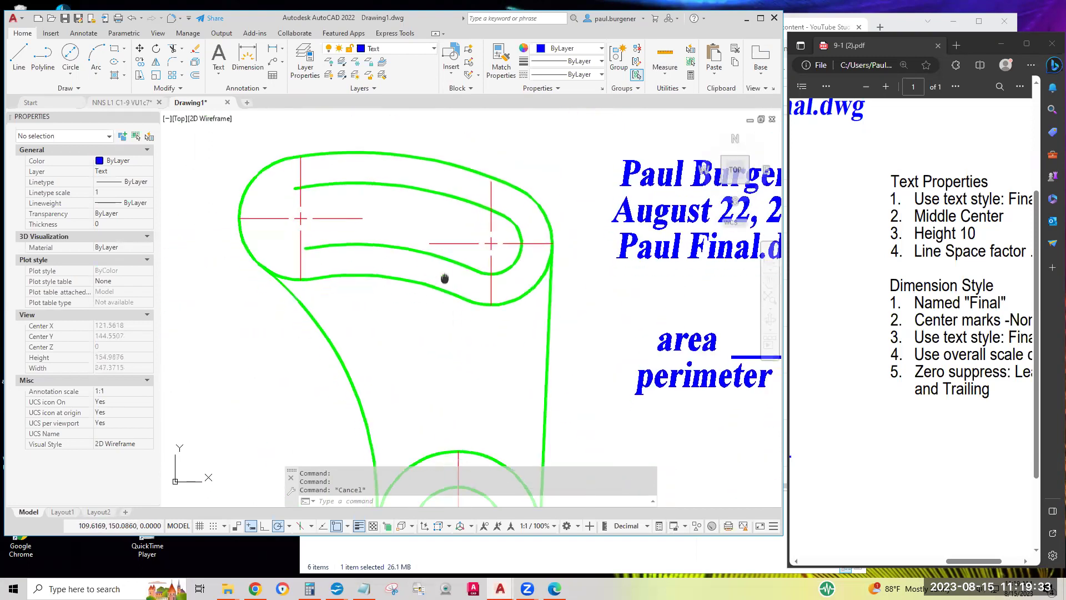
middle_click_drag(445, 278, 454, 264)
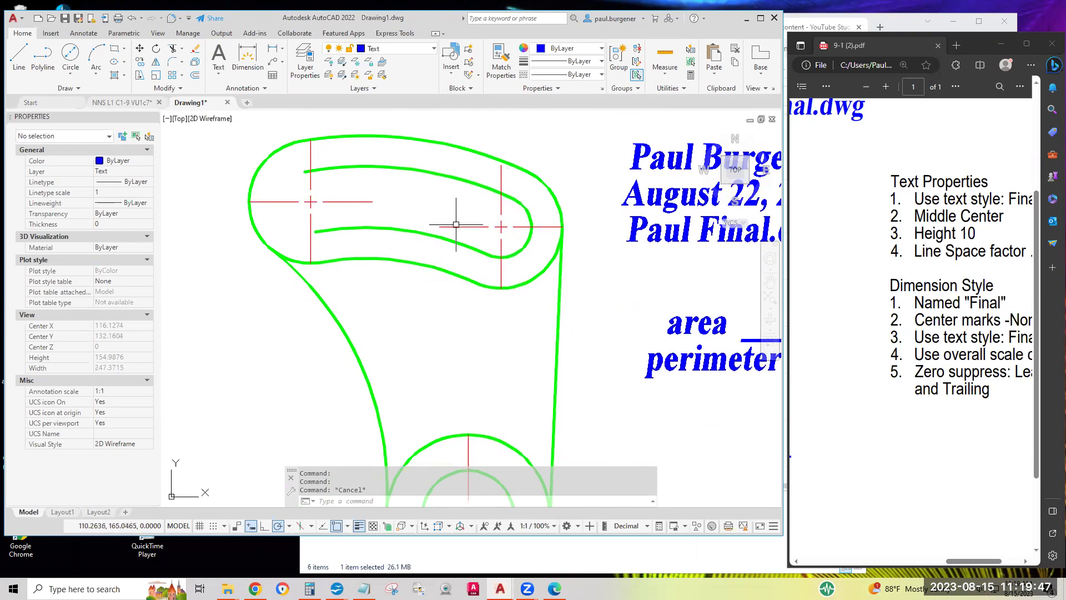
scroll(472, 222, "up", 5)
scroll(480, 218, "down", 5)
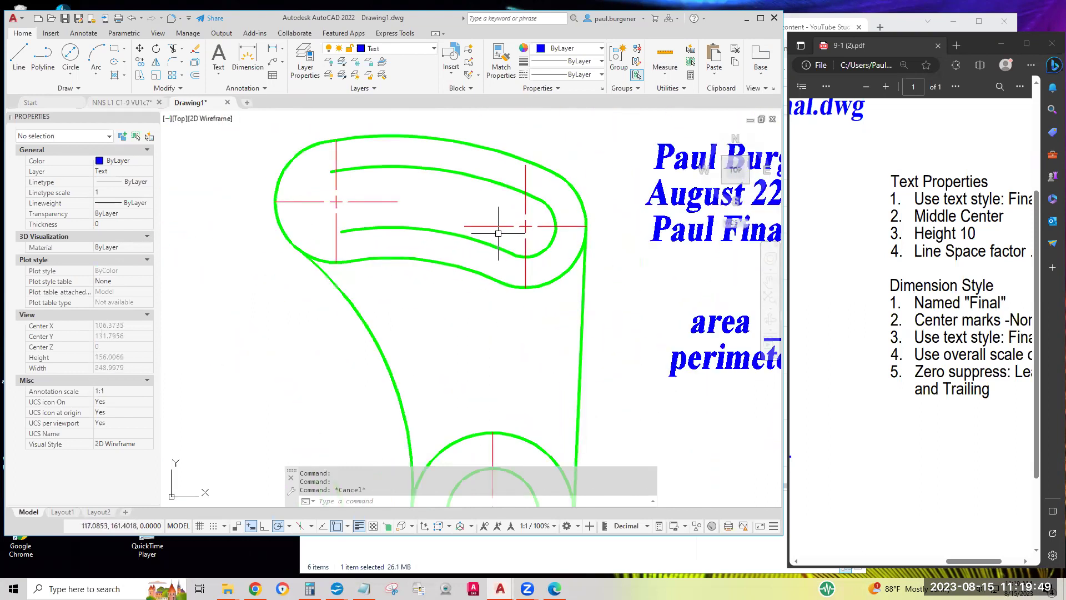
middle_click_drag(495, 250, 558, 294)
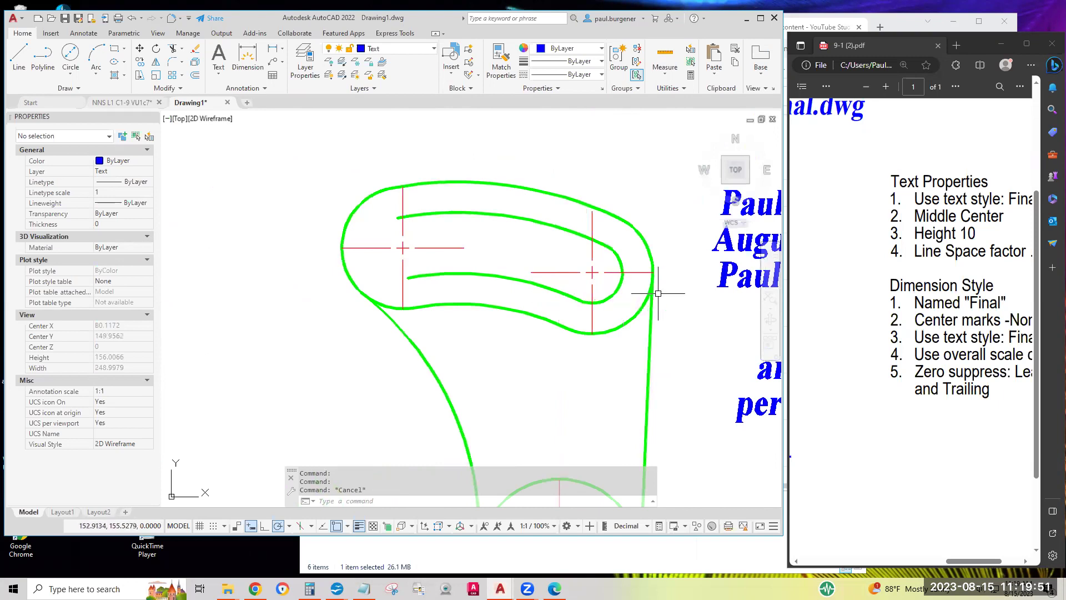
scroll(648, 269, "up", 5)
scroll(649, 249, "up", 10)
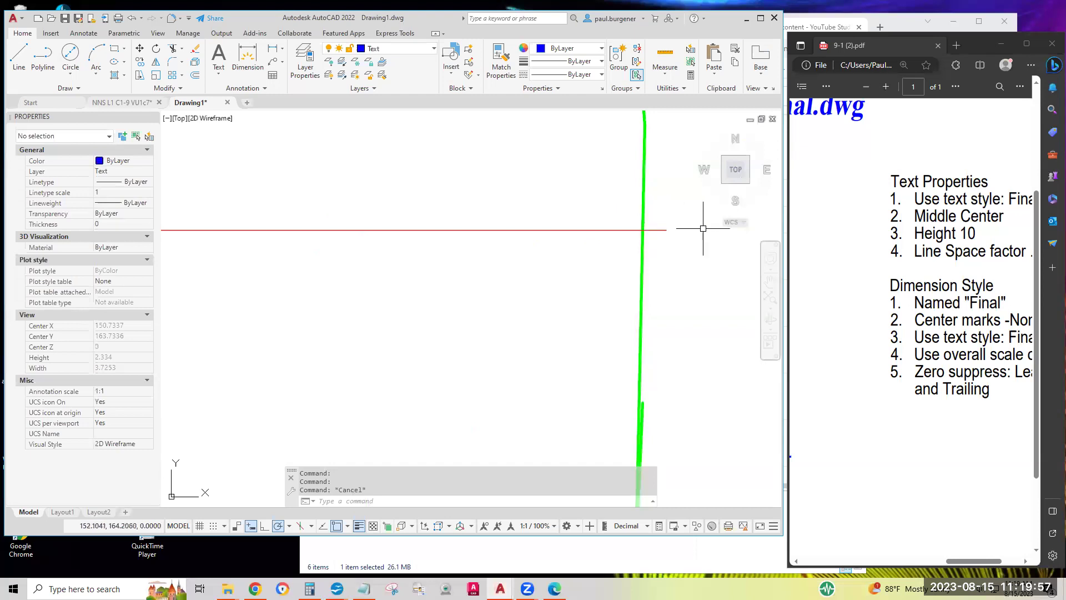
scroll(704, 232, "down", 12)
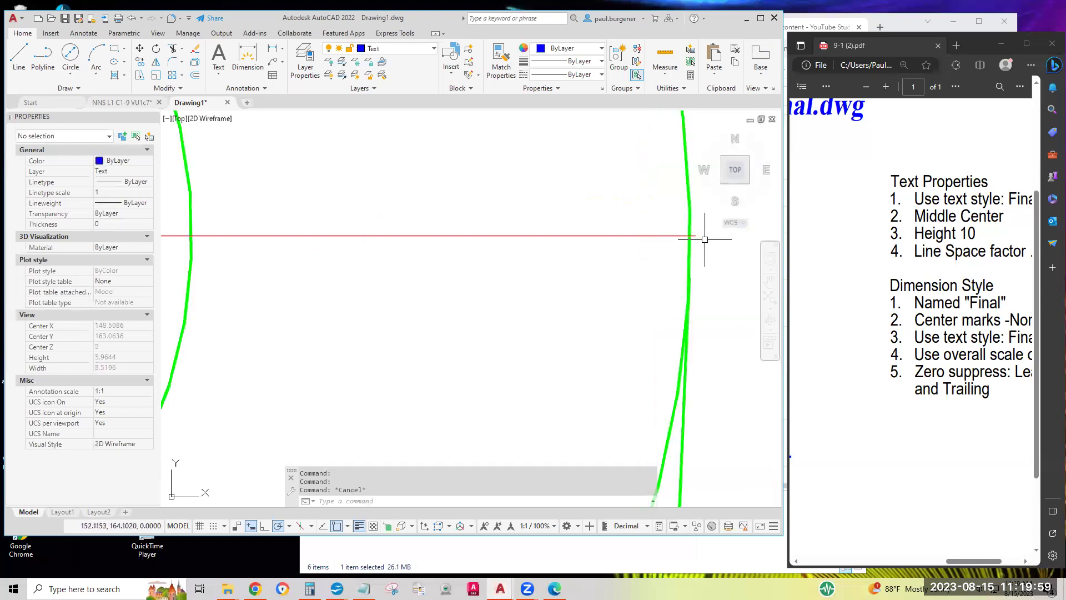
scroll(713, 250, "down", 4)
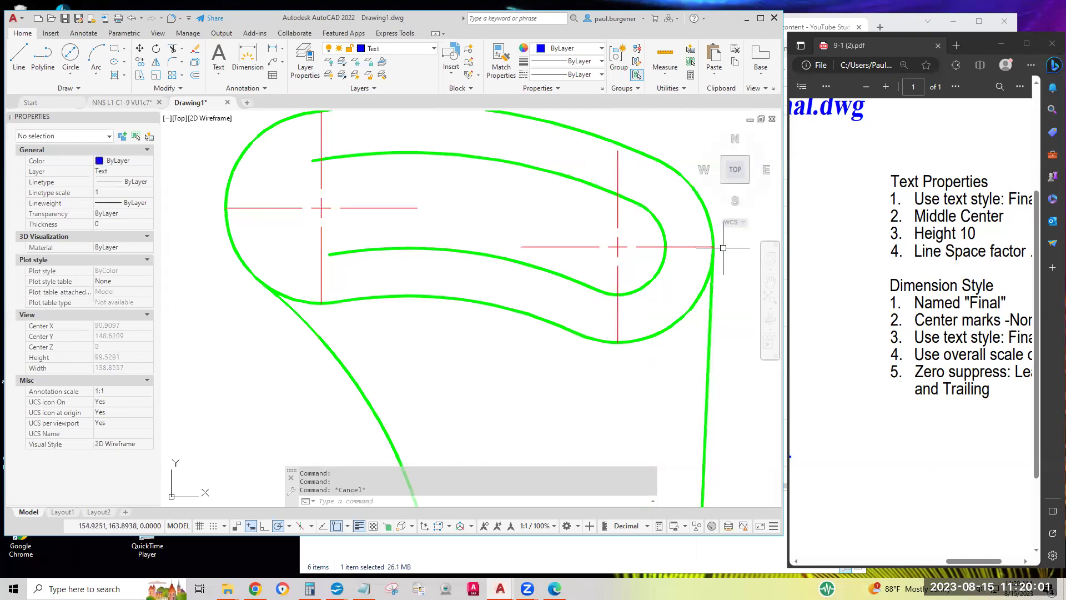
mouse_move(694, 258)
middle_mouse_down()
mouse_move(718, 265)
mouse_move(704, 278)
middle_mouse_up()
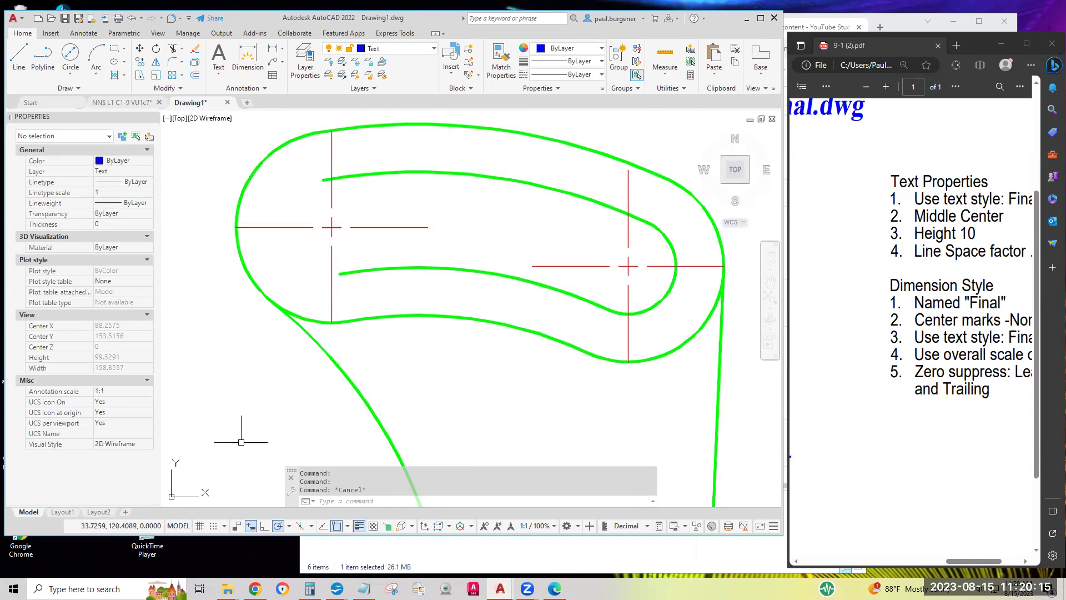
left_click(364, 226)
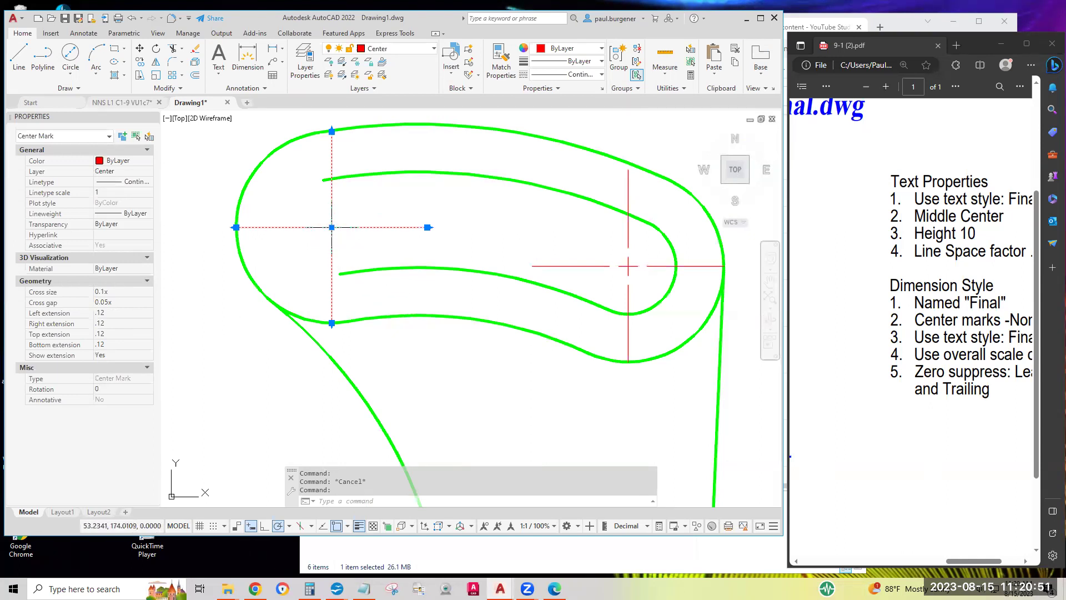
Lengthen the left slot center mark's extension lines past the part's outer curve
mouse_move(331, 227)
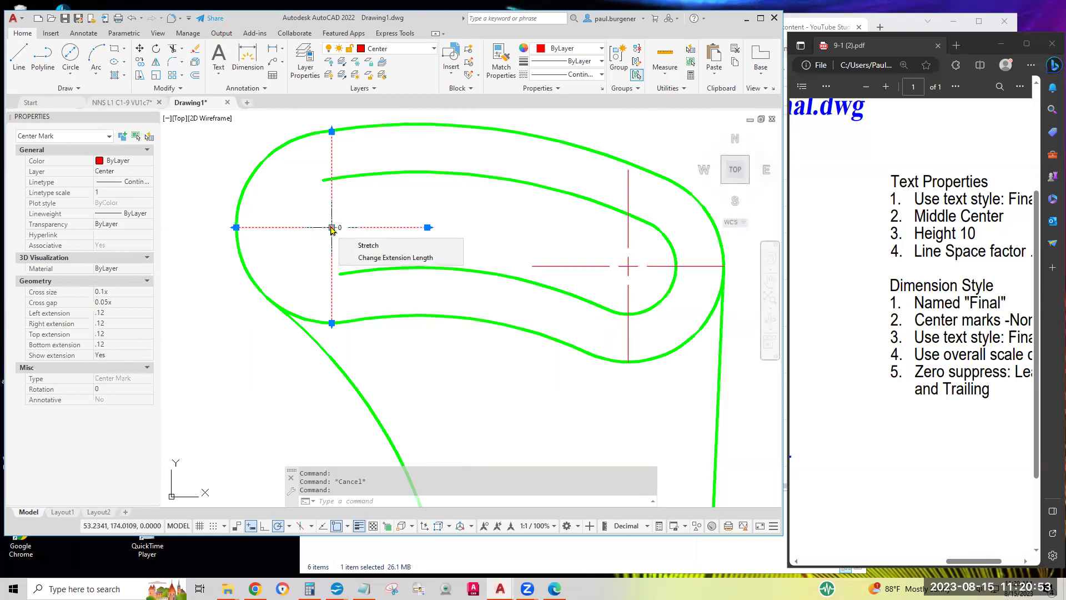
right_click(331, 229)
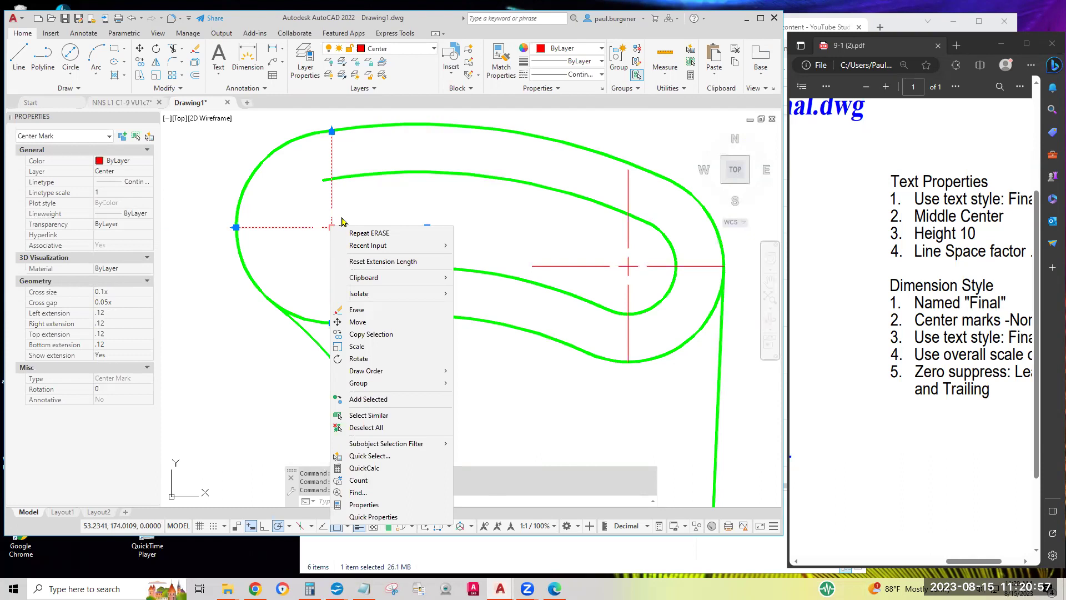
key("Escape")
left_click(371, 211)
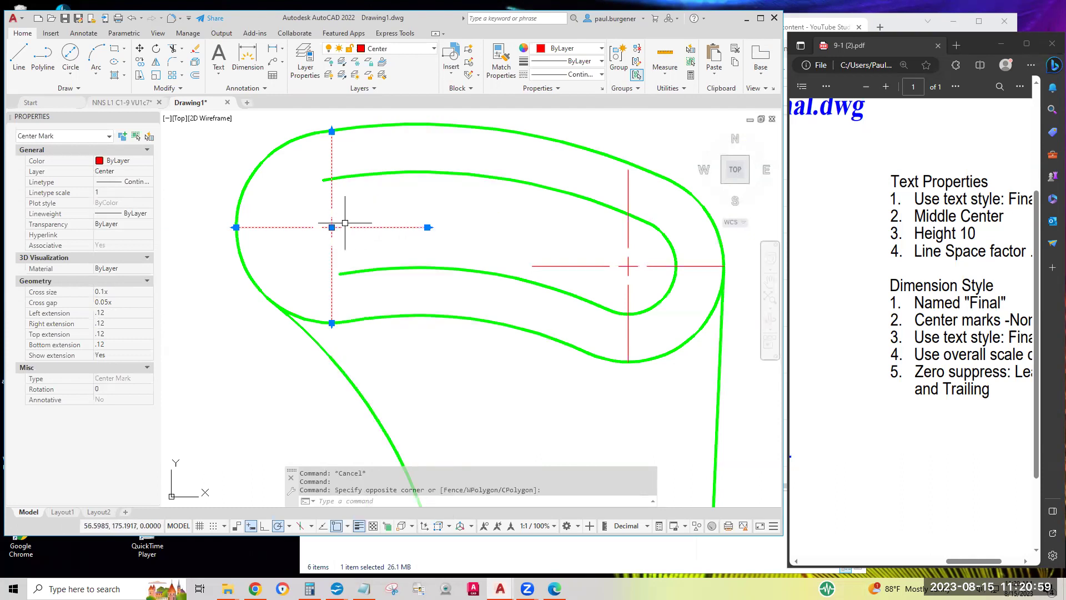
key("Escape")
key("Escape")
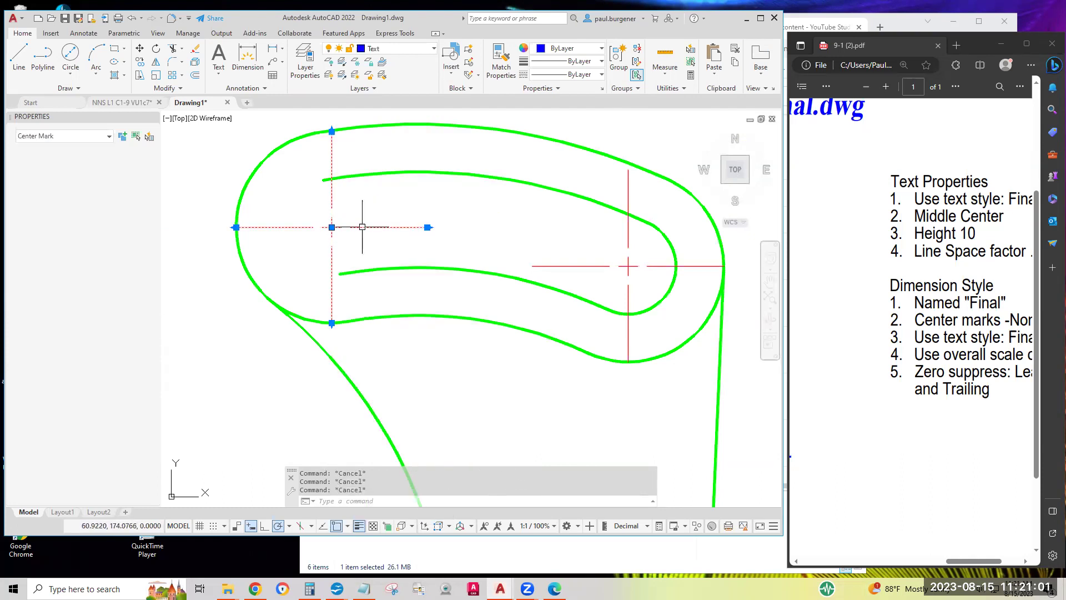
left_click(629, 264)
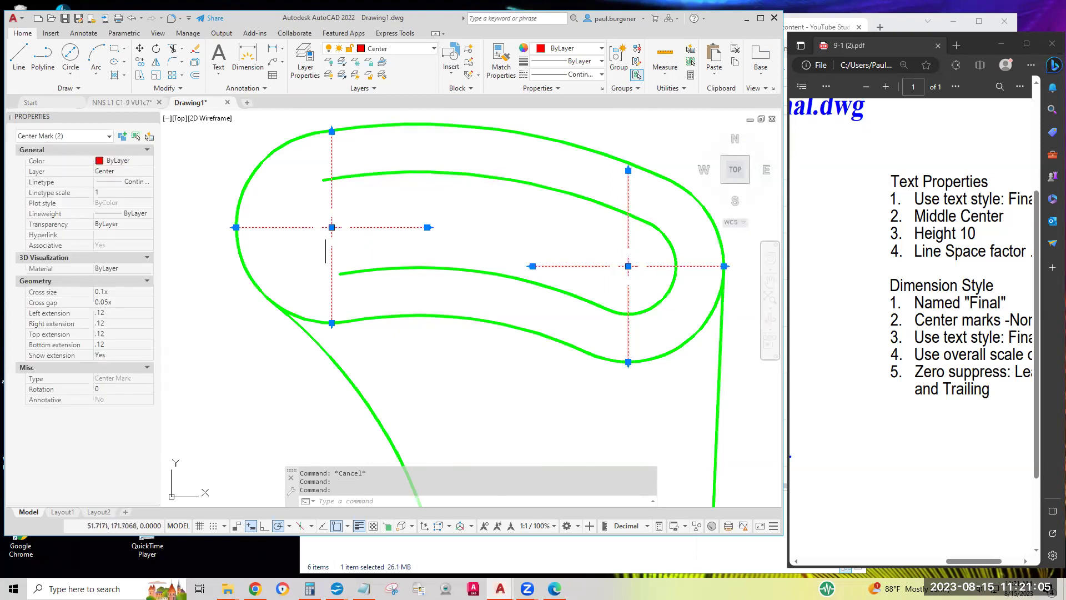
mouse_move(332, 228)
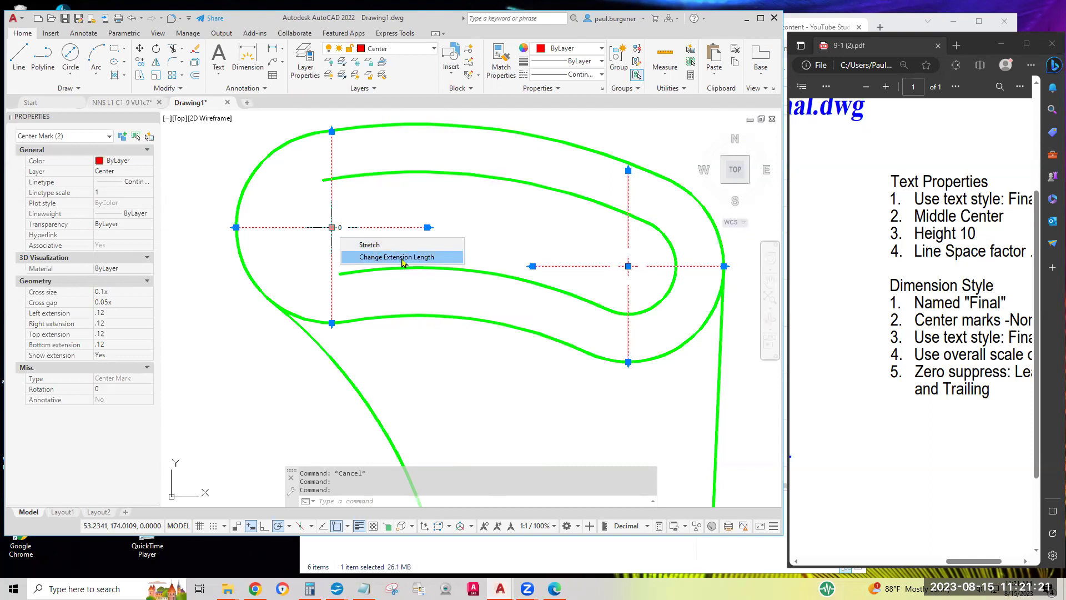
left_click(402, 257)
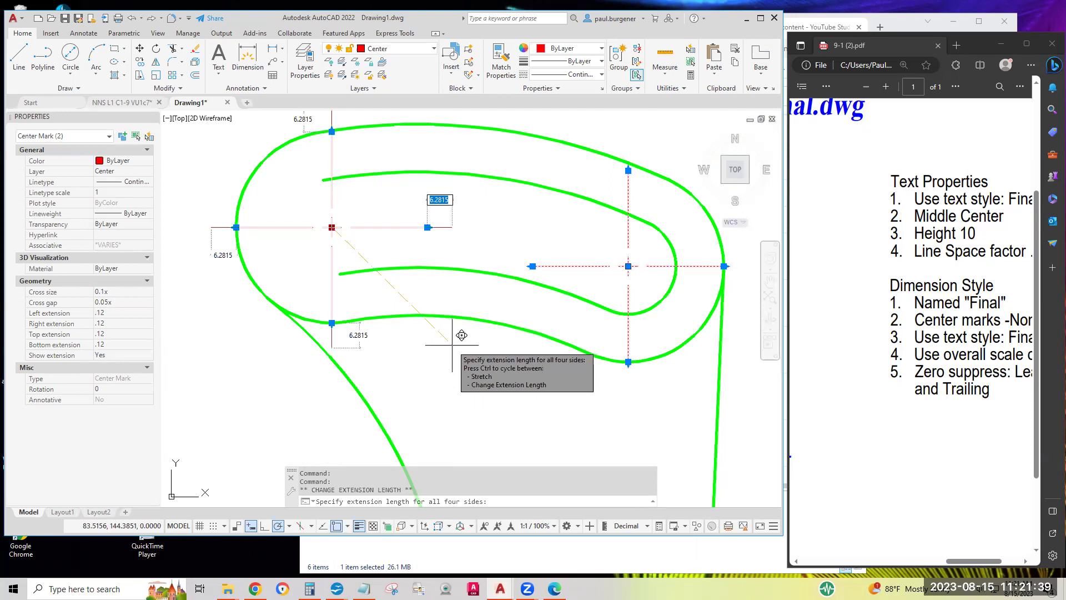
key("Tab")
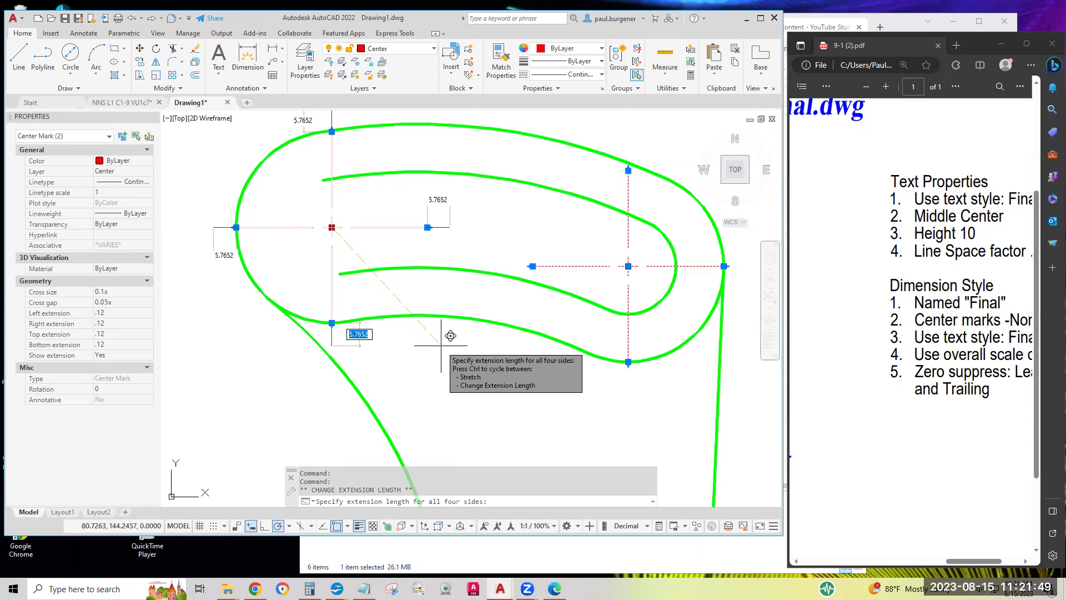
left_click(450, 335)
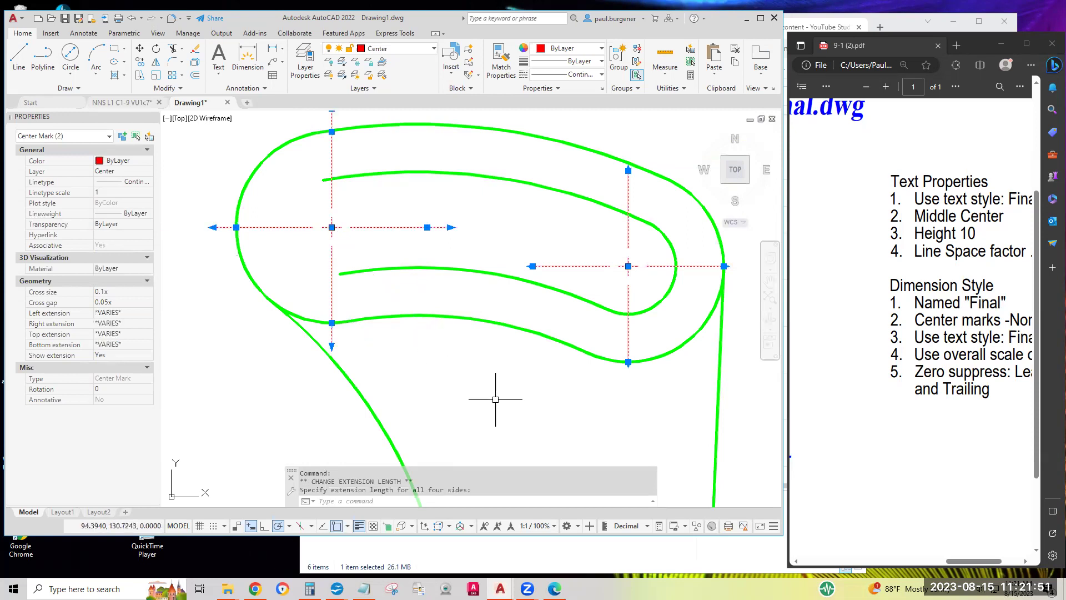
key("Escape")
key("Escape")
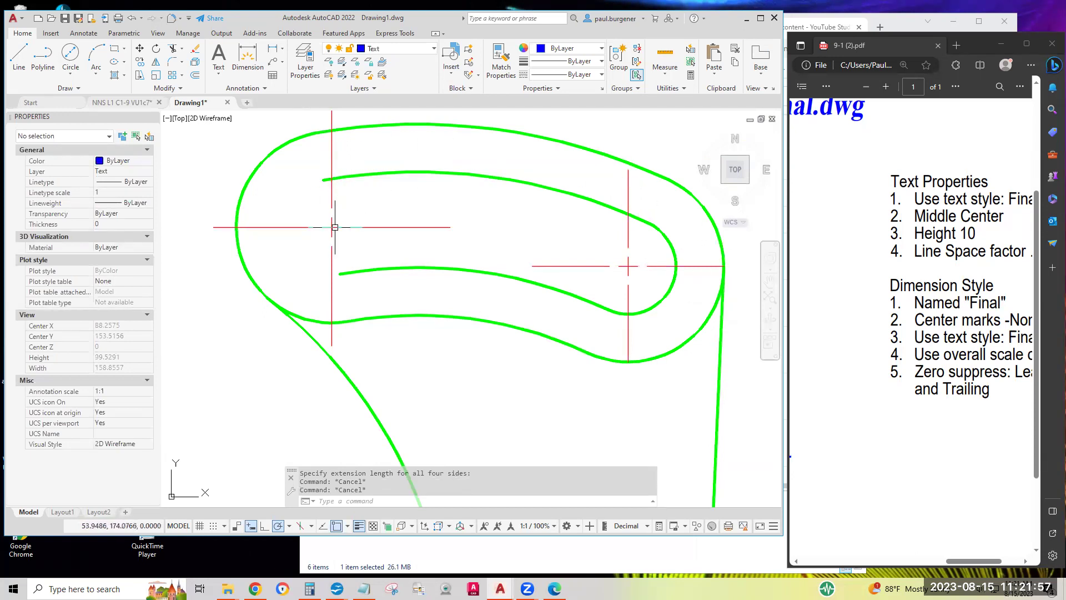
Lengthen the right slot center mark's extension lines beyond the outer curve
middle_click_drag(605, 265, 599, 265)
scroll(599, 265, "down", 4)
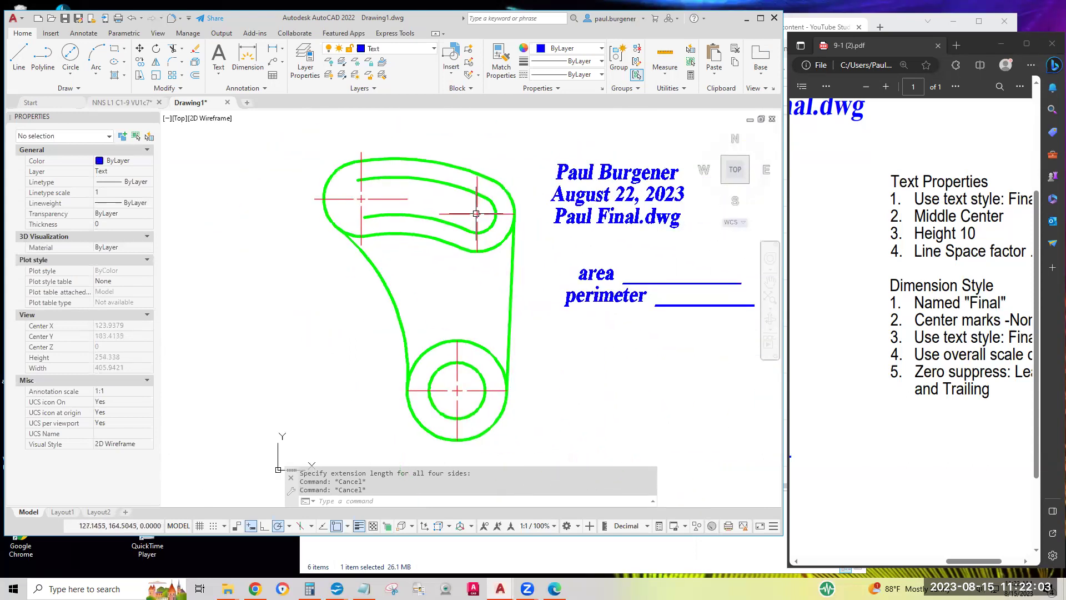
left_click(476, 213)
mouse_move(478, 215)
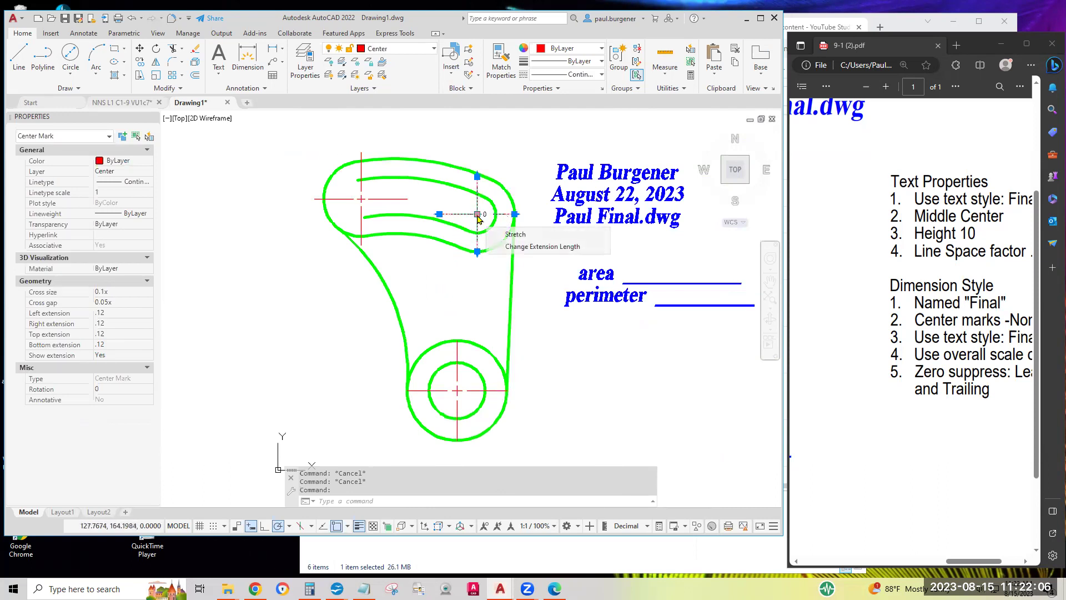
left_click(515, 249)
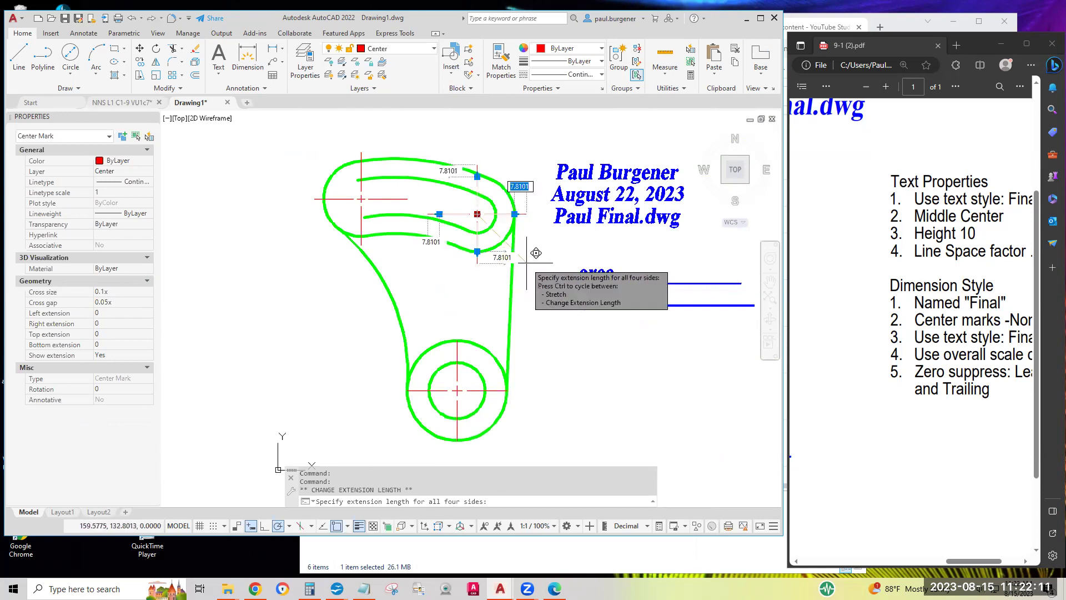
left_click(520, 263)
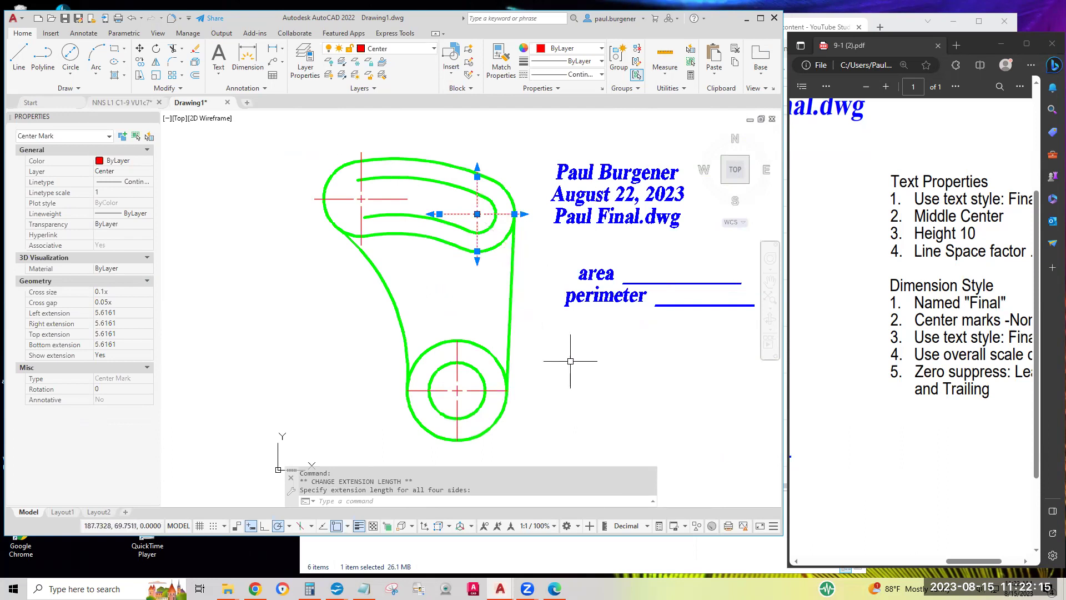
key("Escape")
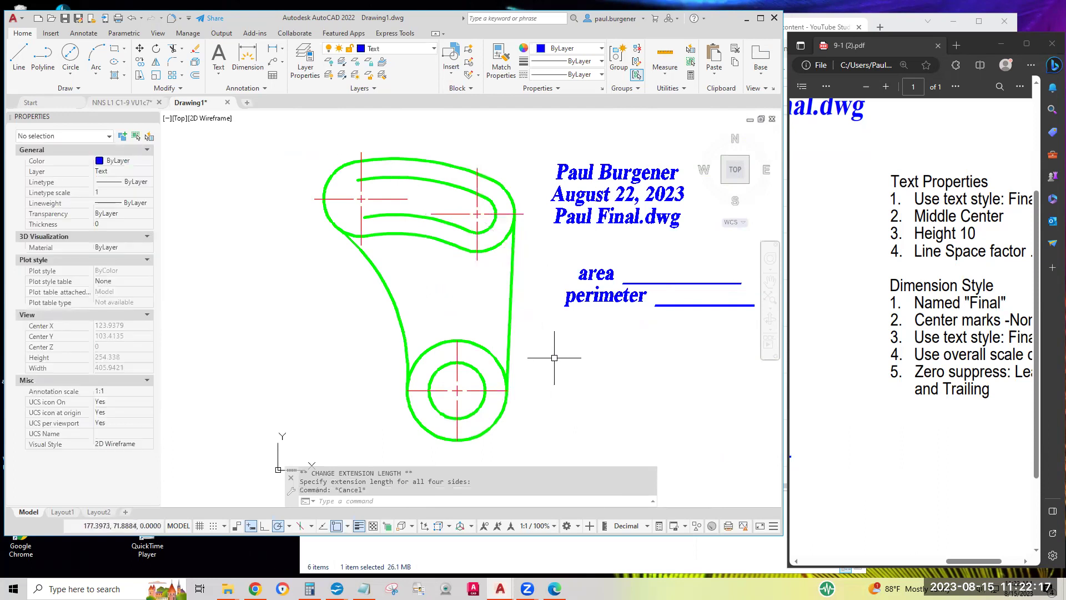
Set the lower circle's center mark extension length to 5.1531
left_click(471, 390)
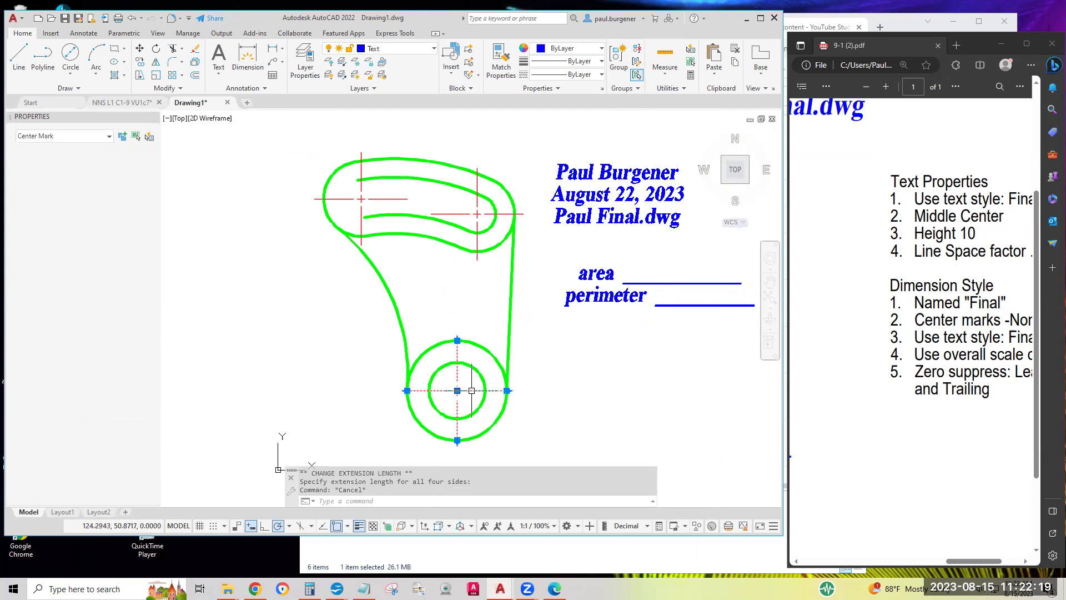
mouse_move(456, 390)
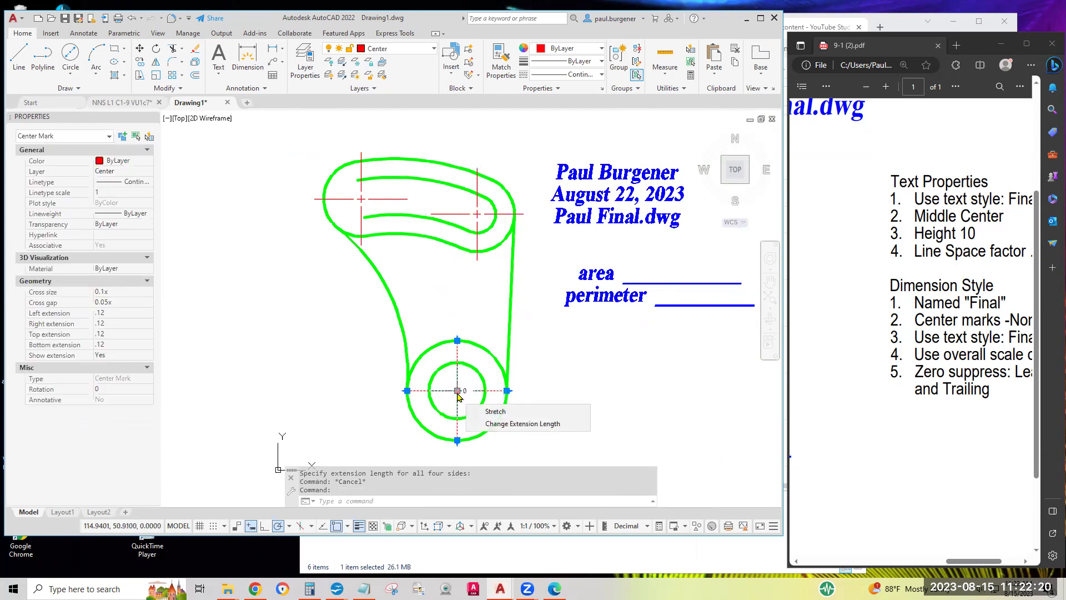
left_click(497, 432)
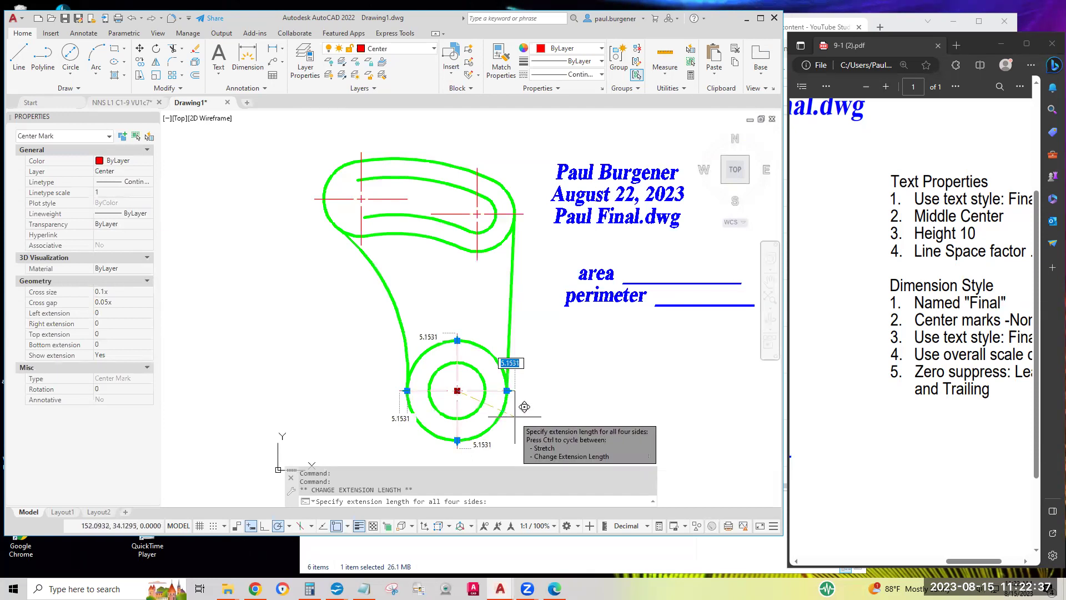
left_click(524, 407)
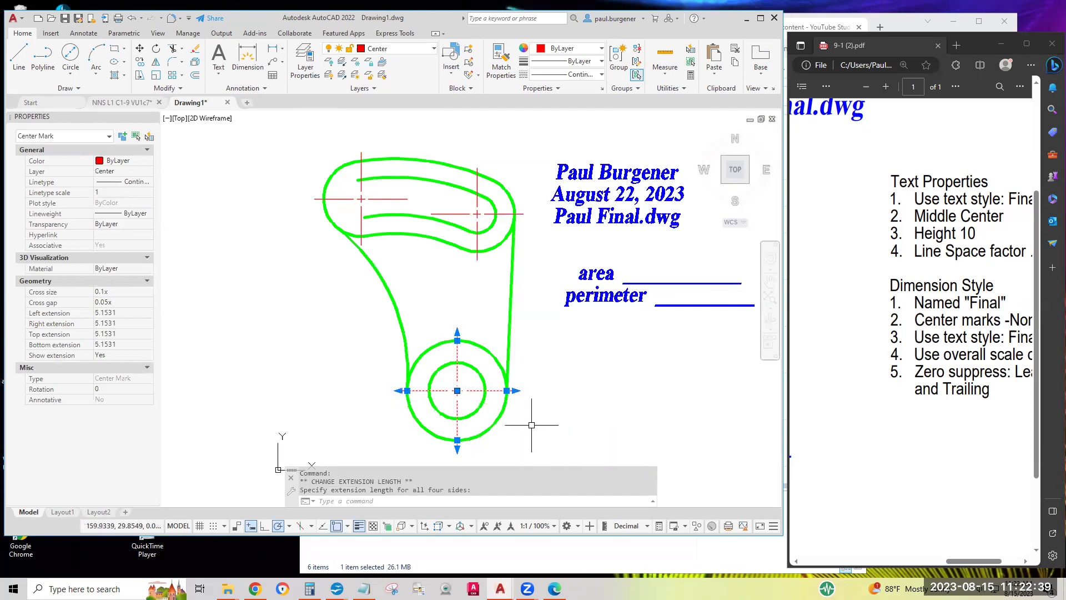
key("Escape")
key("Escape")
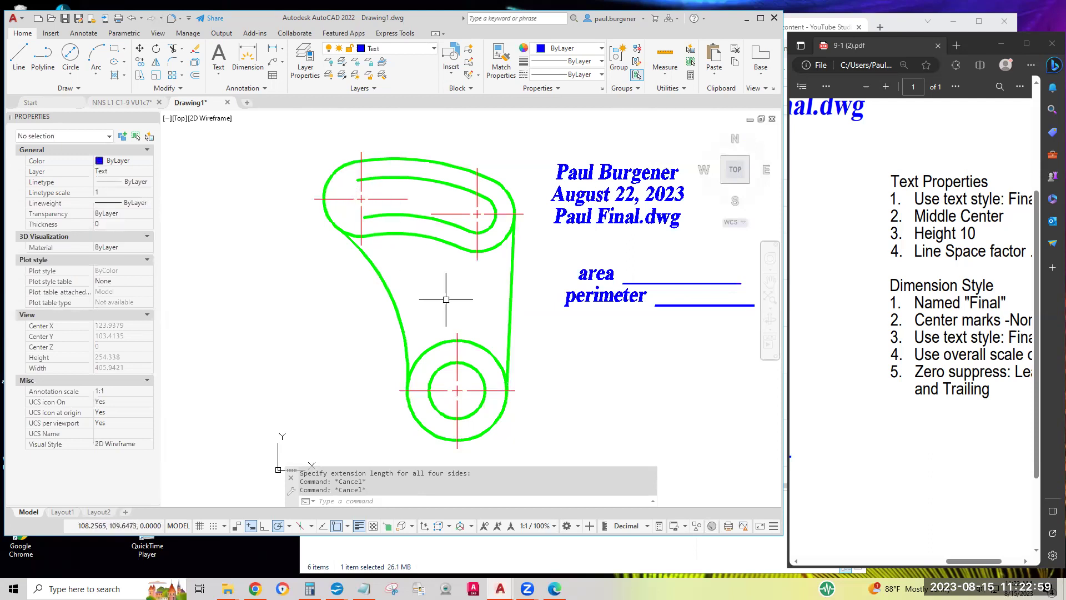
Make Object the current layer
left_click(576, 49)
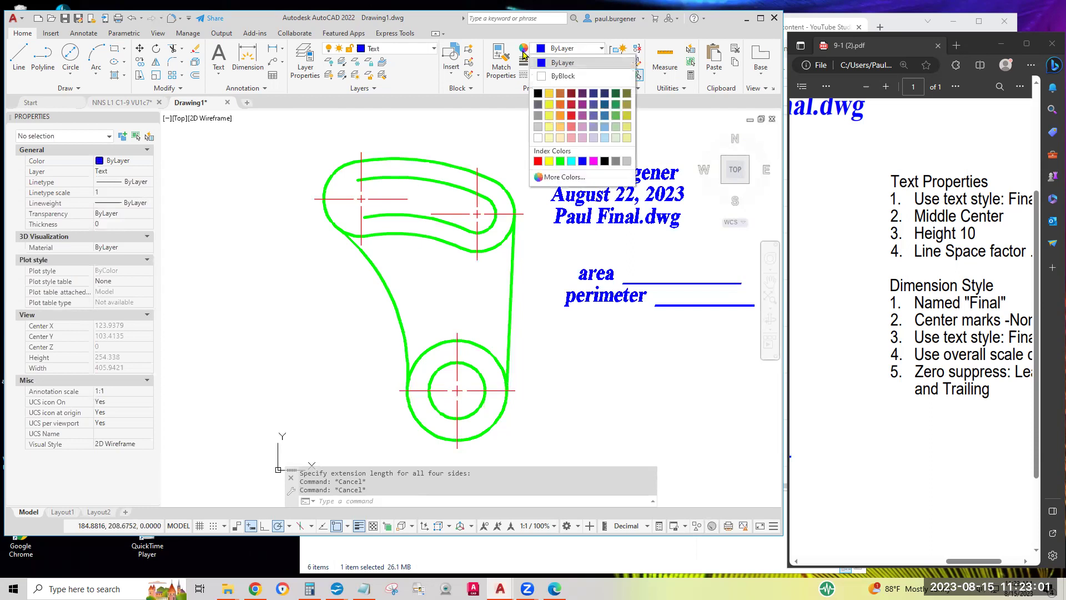
left_click(497, 118)
left_click(414, 51)
left_click(414, 52)
left_click(414, 52)
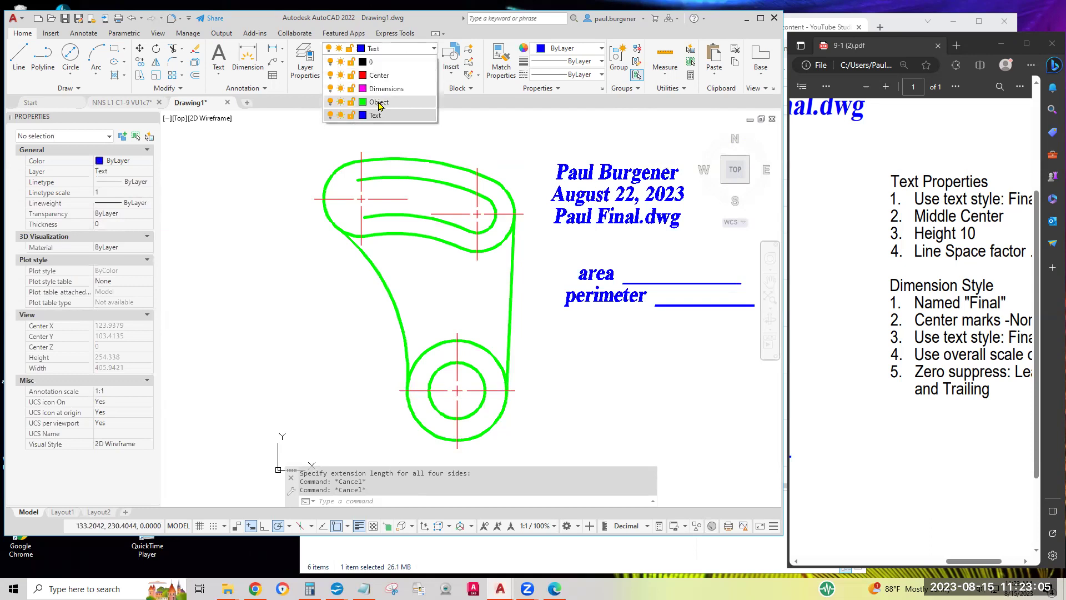
left_click(379, 102)
Draw a 2-point circle spanning the slot's width at its left center mark
left_click(70, 74)
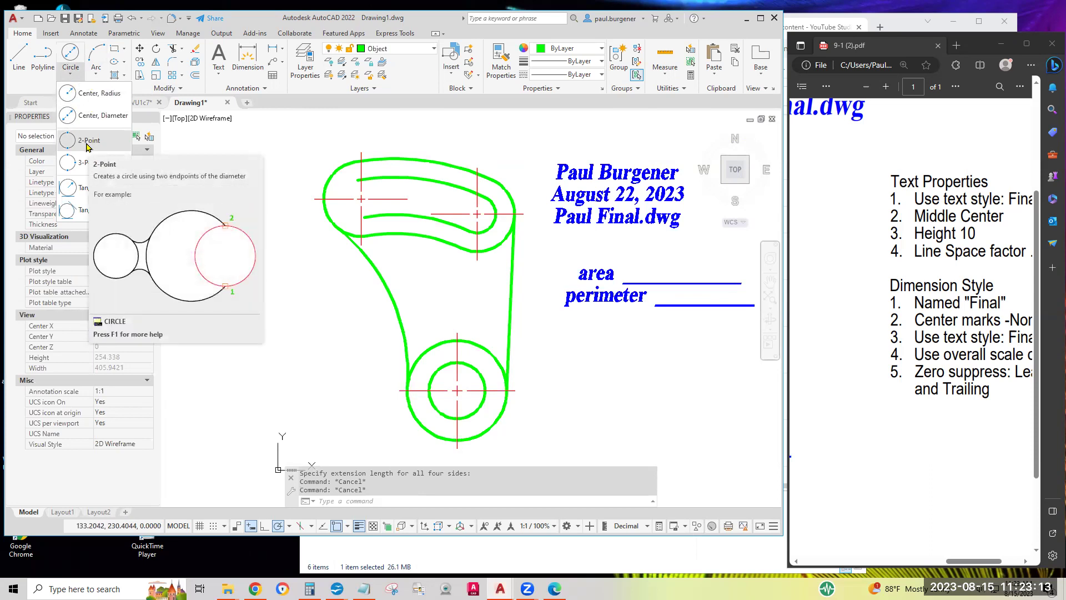
left_click(86, 145)
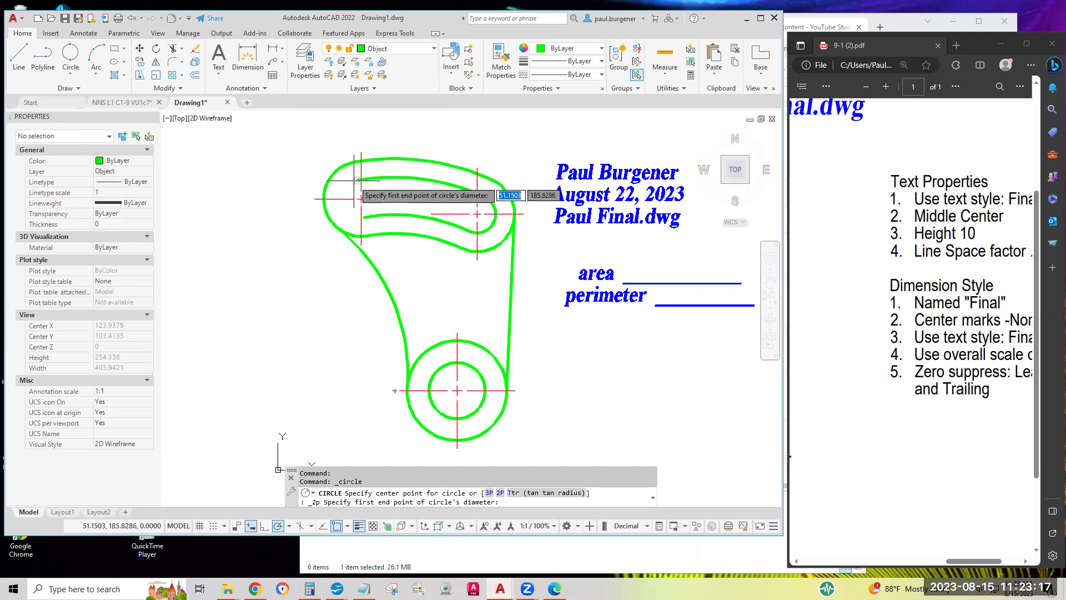
left_click(361, 198)
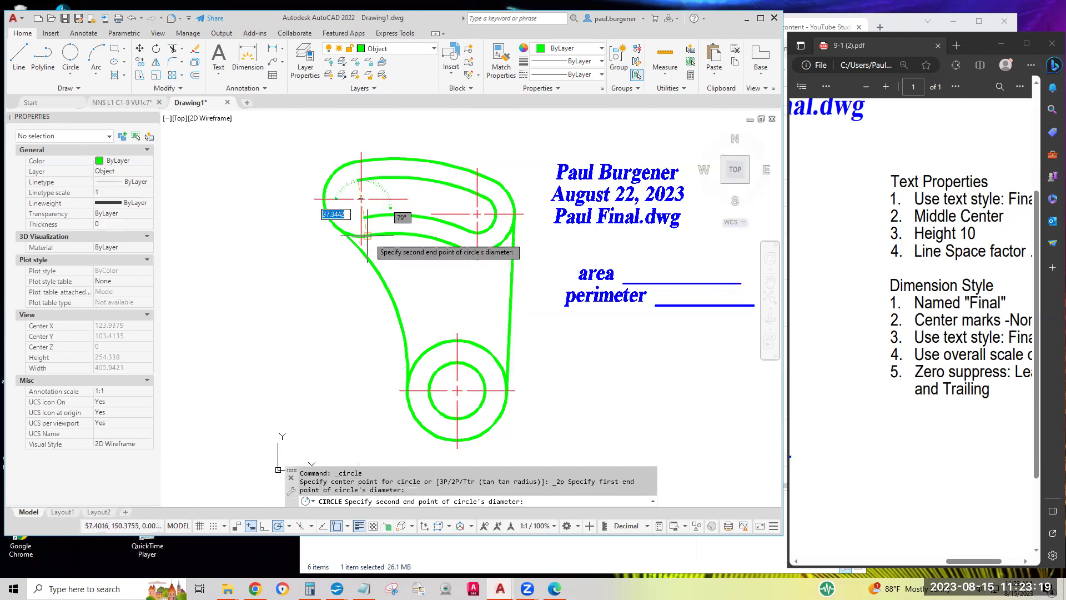
scroll(366, 228, "up", 4)
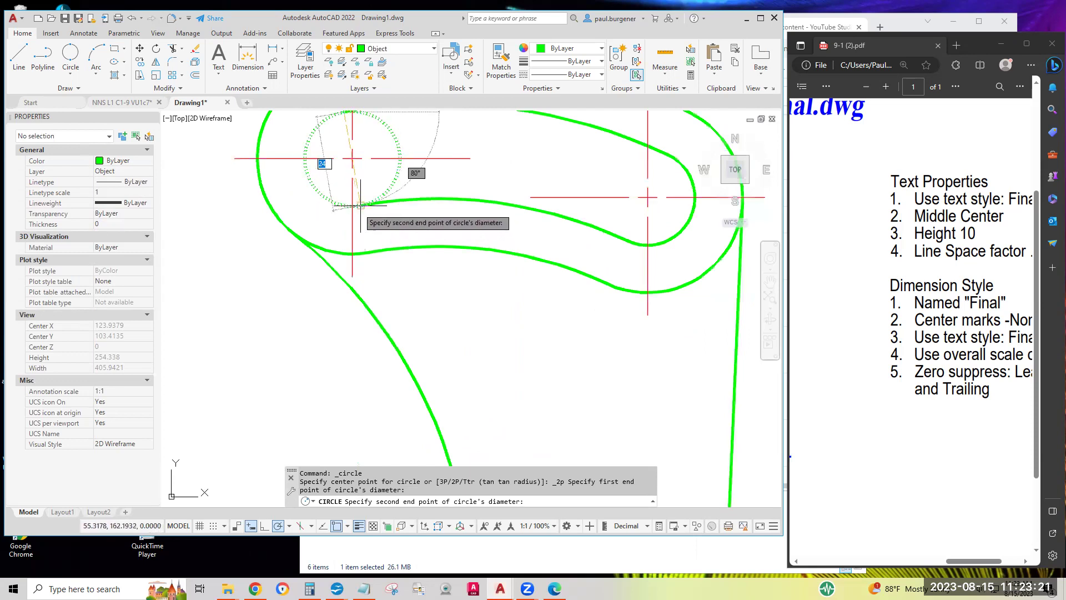
left_click(361, 205)
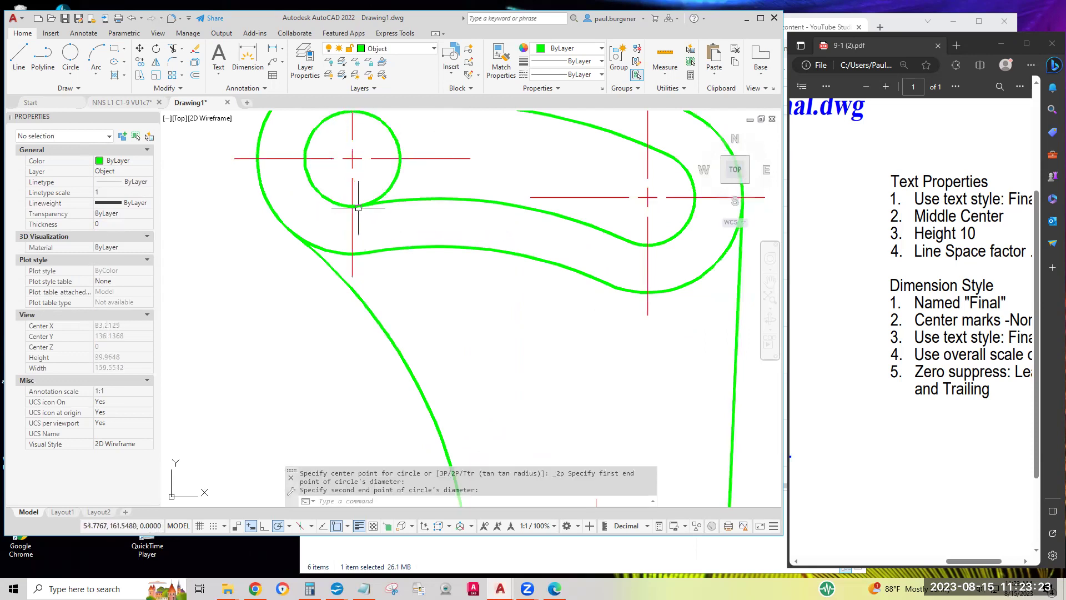
scroll(388, 257, "down", 4)
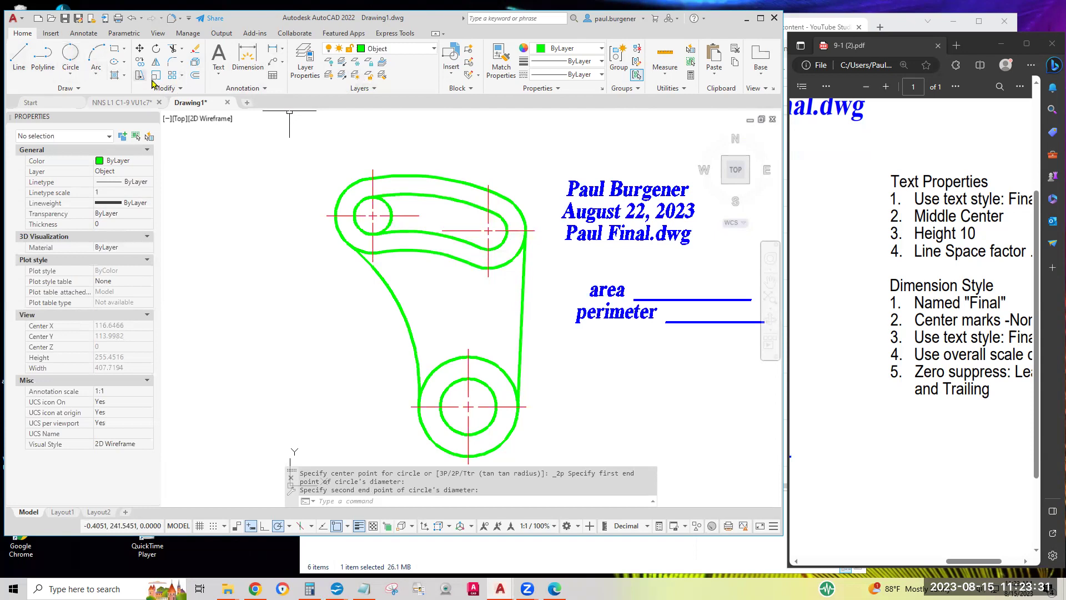
Trim the new circle's arc inside the slot, leaving a rounded cap at the left end
left_click(173, 50)
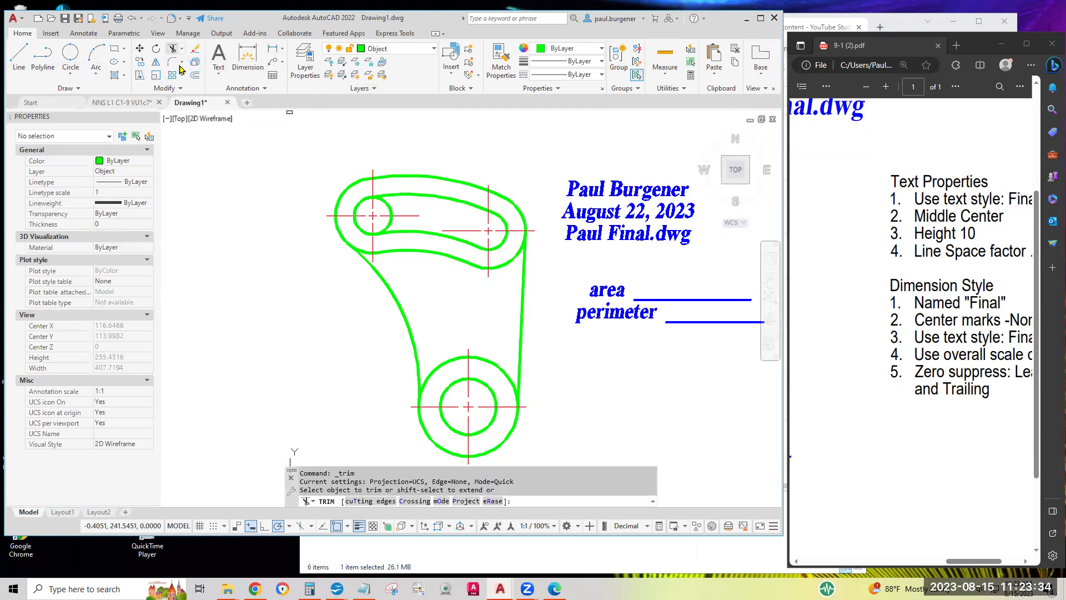
left_click(390, 211)
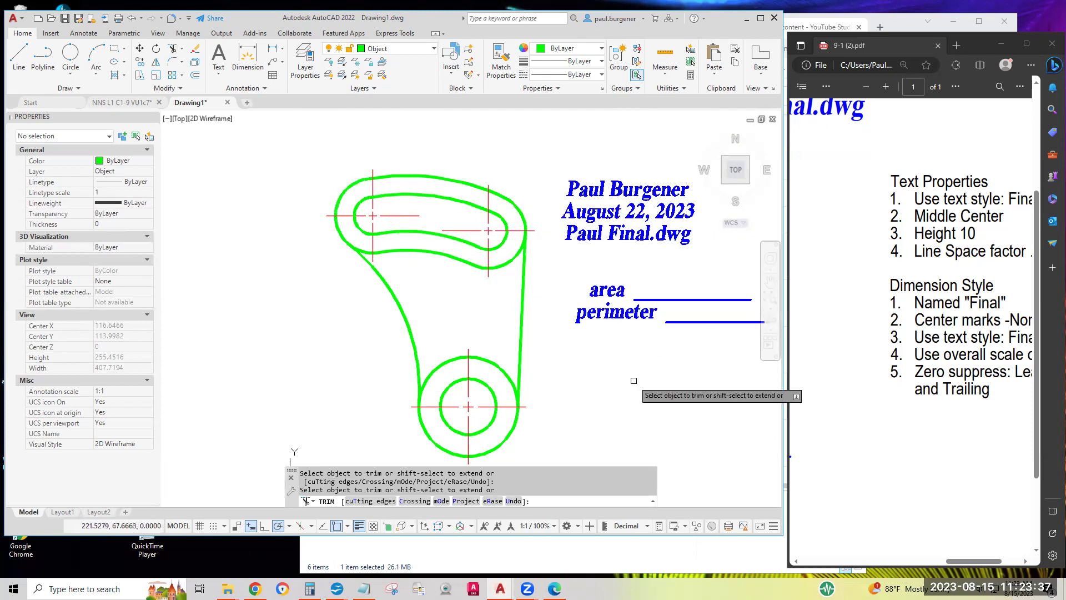
middle_click_drag(660, 380, 556, 364)
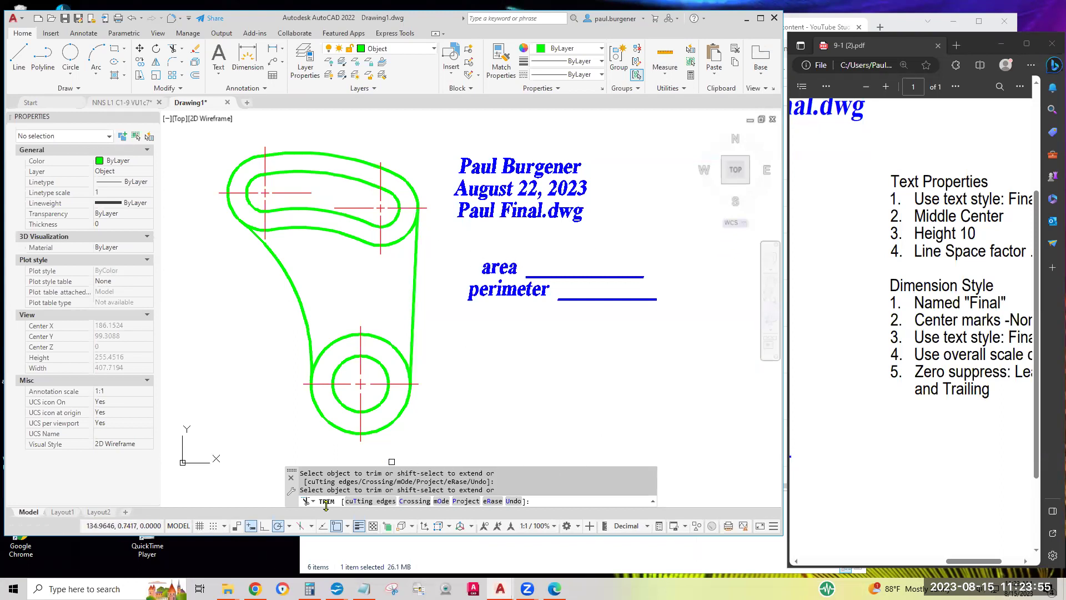
key("Escape")
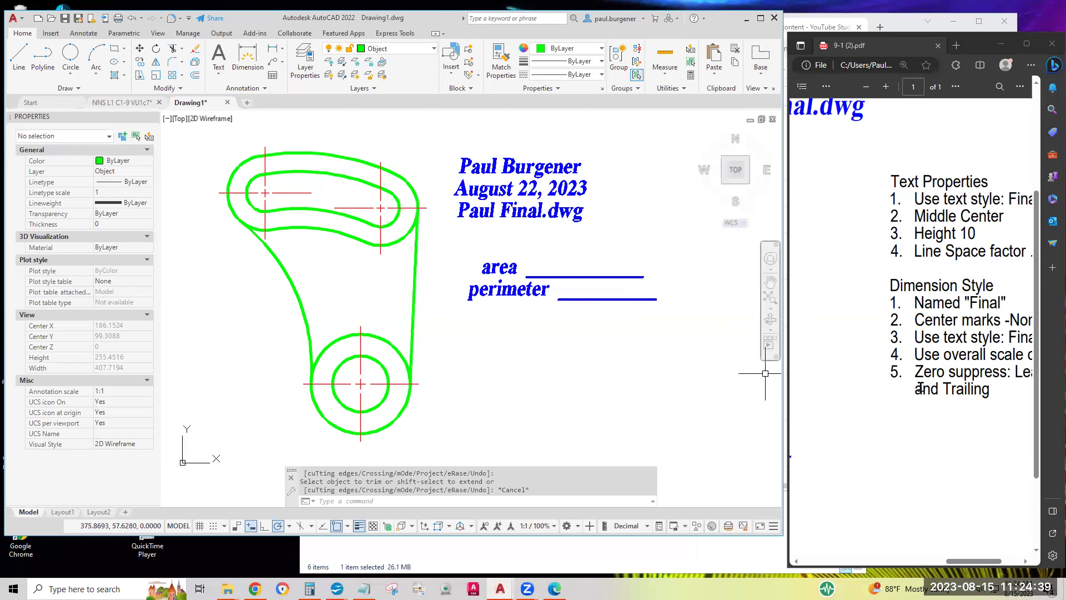
Draw a 40-unit horizontal line leftward from the lower circle's centre, then zoom out to the whole part
scroll(922, 368, "left", 10)
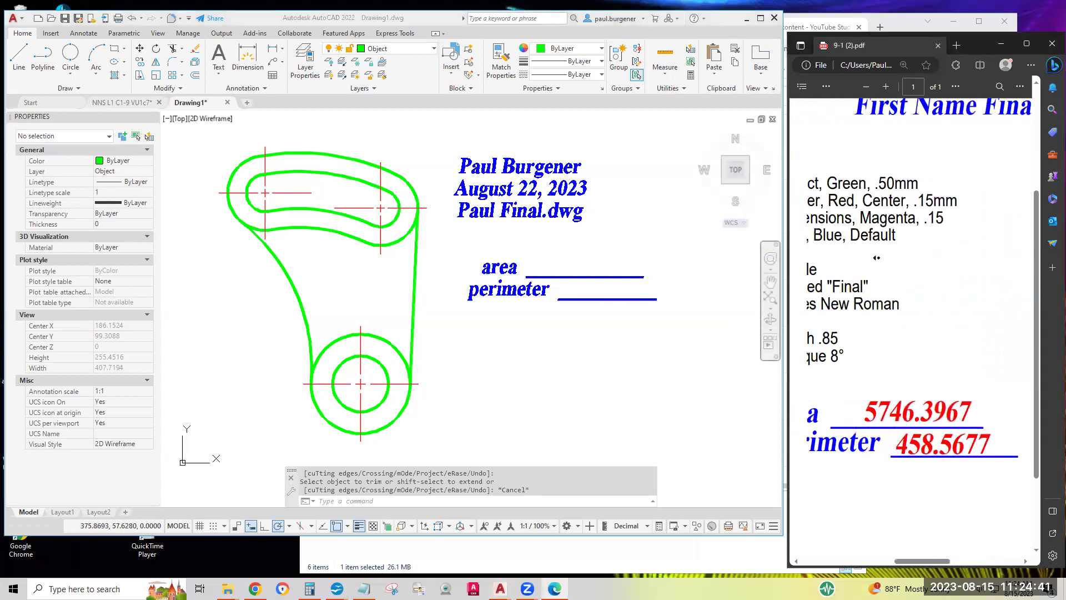
scroll(919, 383, "down", 3)
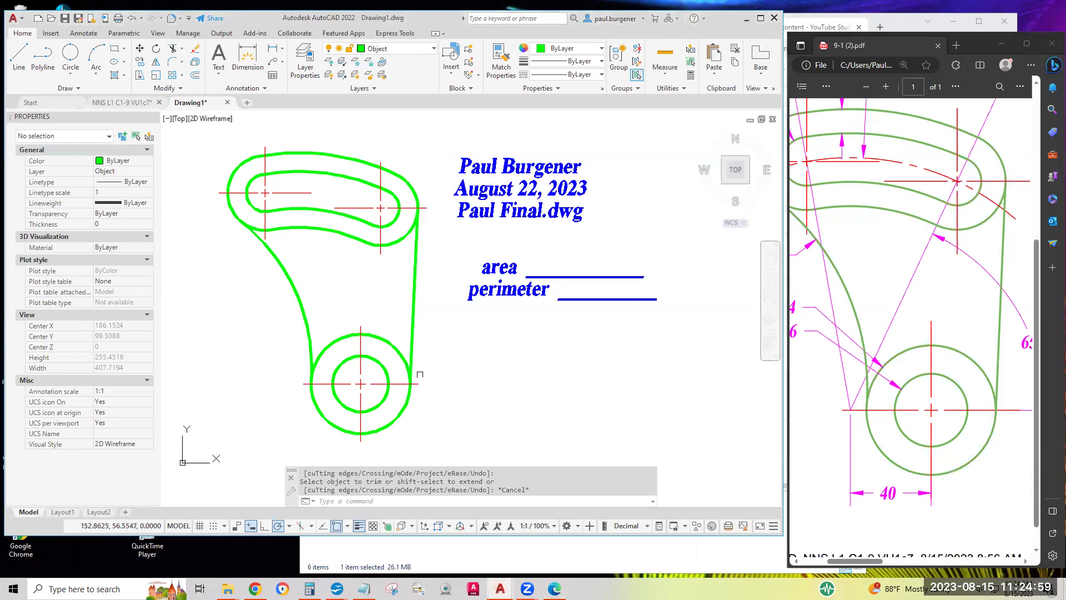
middle_click_drag(424, 370, 543, 337)
scroll(436, 331, "up", 2)
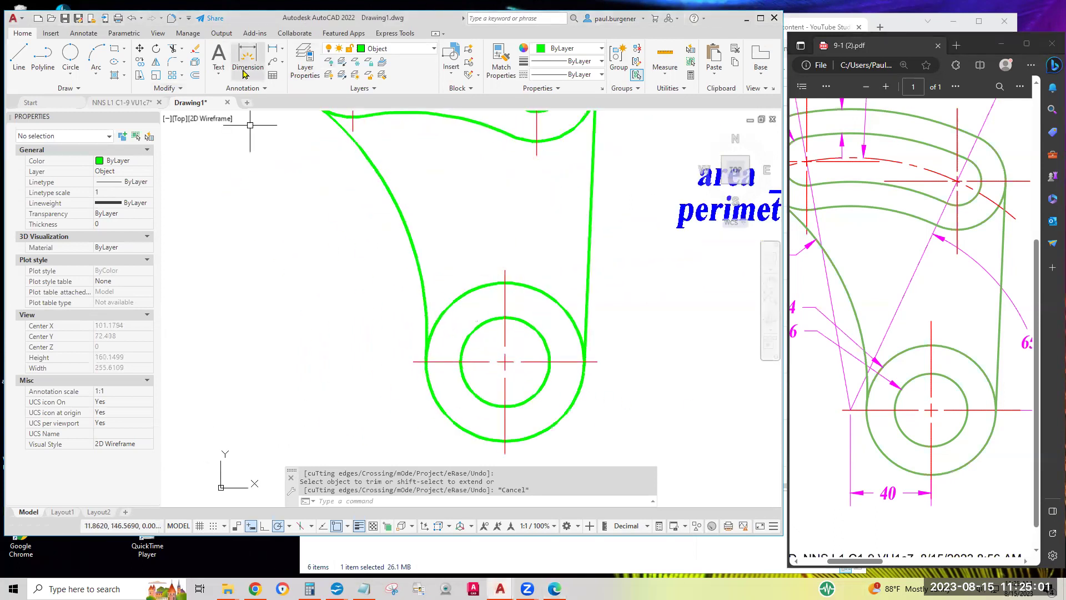
left_click(21, 56)
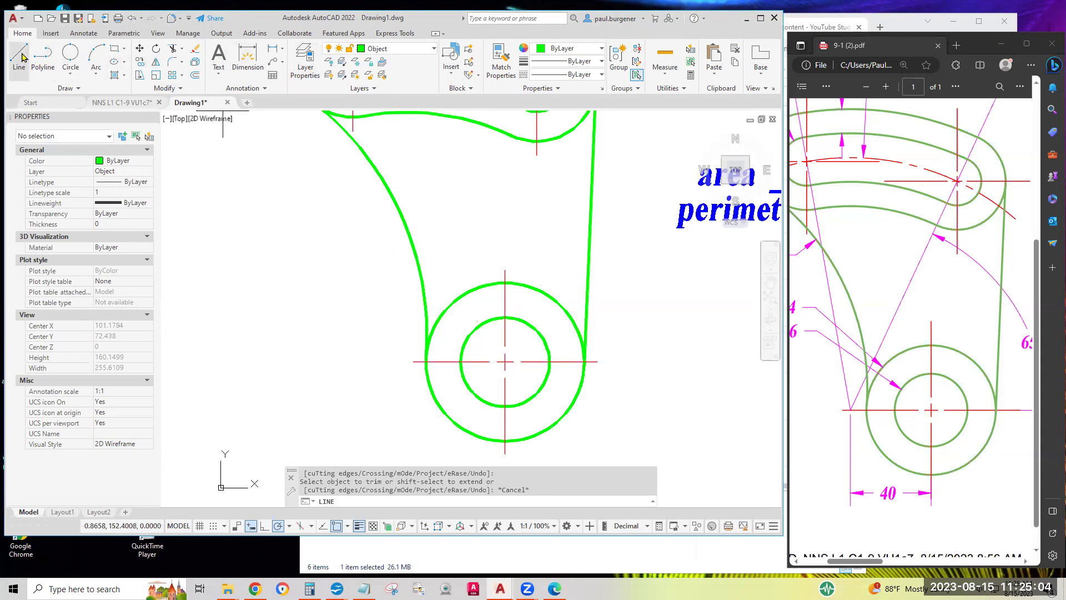
left_click(504, 361)
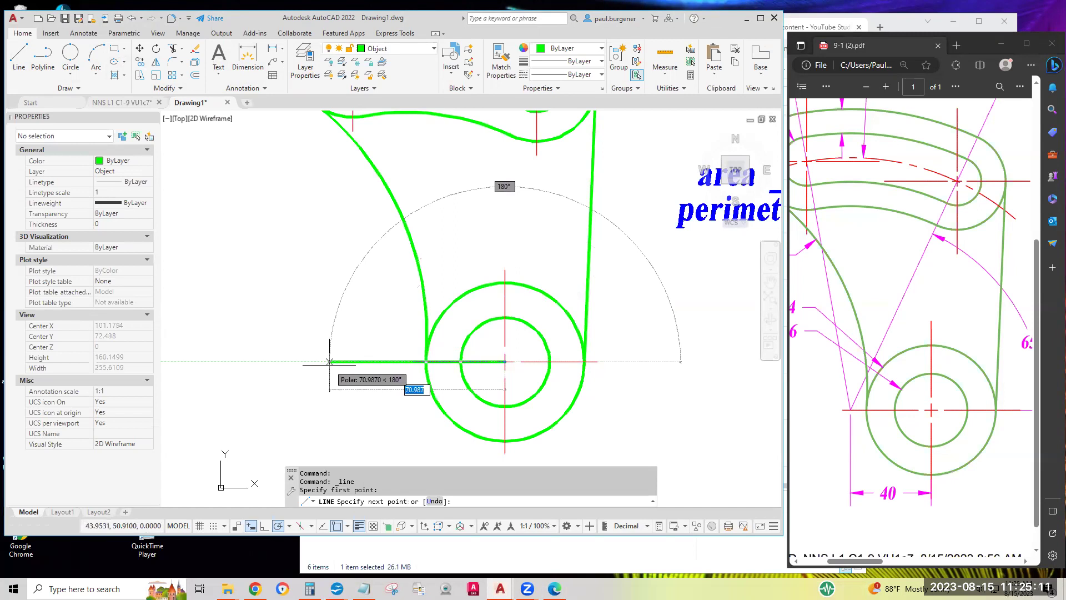
type("40")
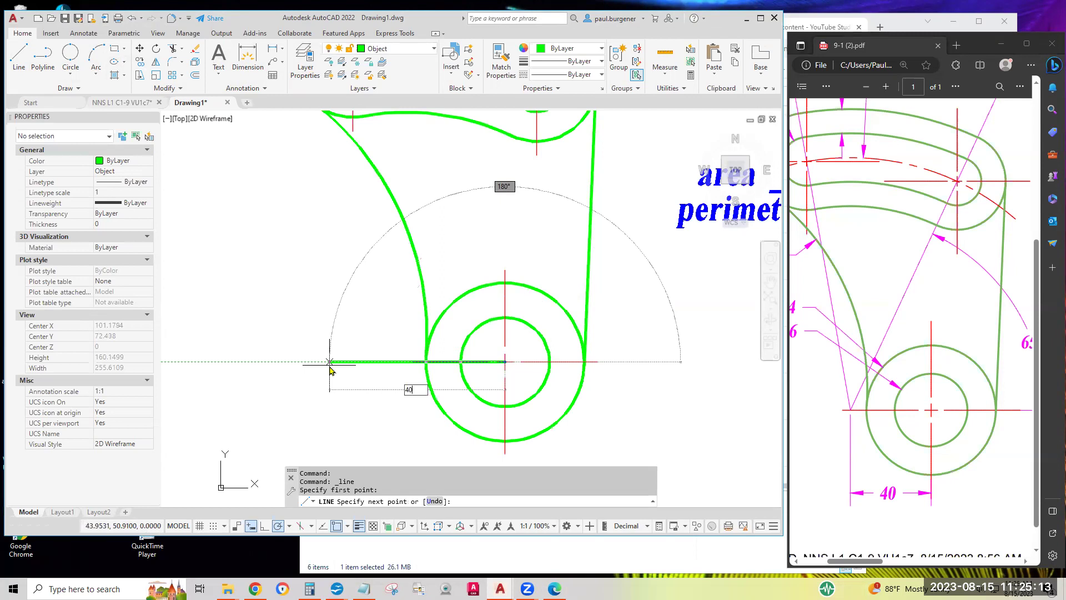
key("Return")
key("Return")
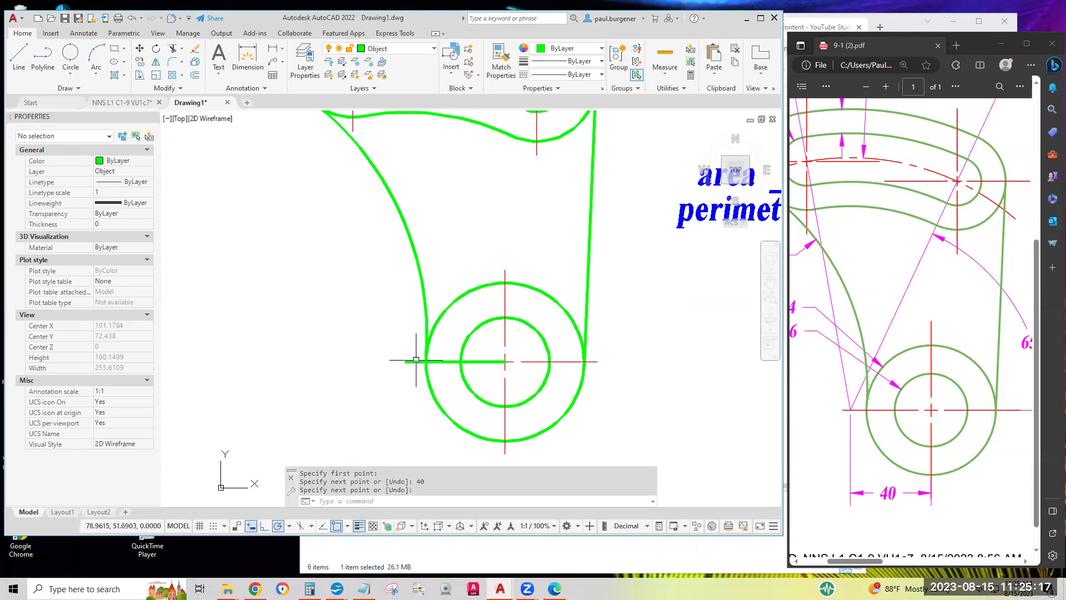
scroll(392, 364, "down", 2)
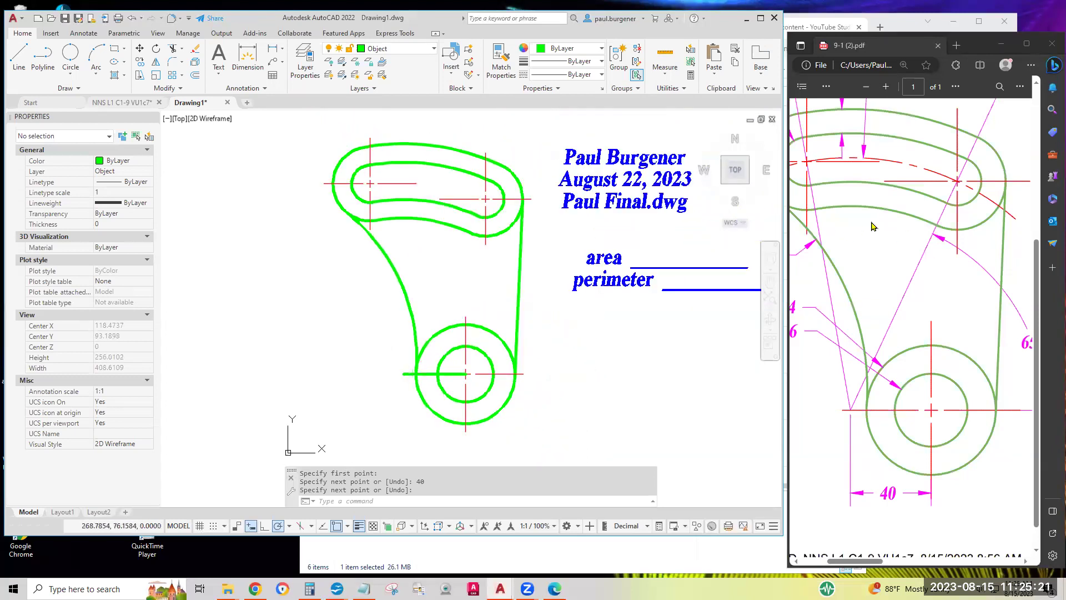
middle_click(877, 190)
Check the R125 radius on the reference PDF and make Center the current layer
scroll(879, 190, "up", 2)
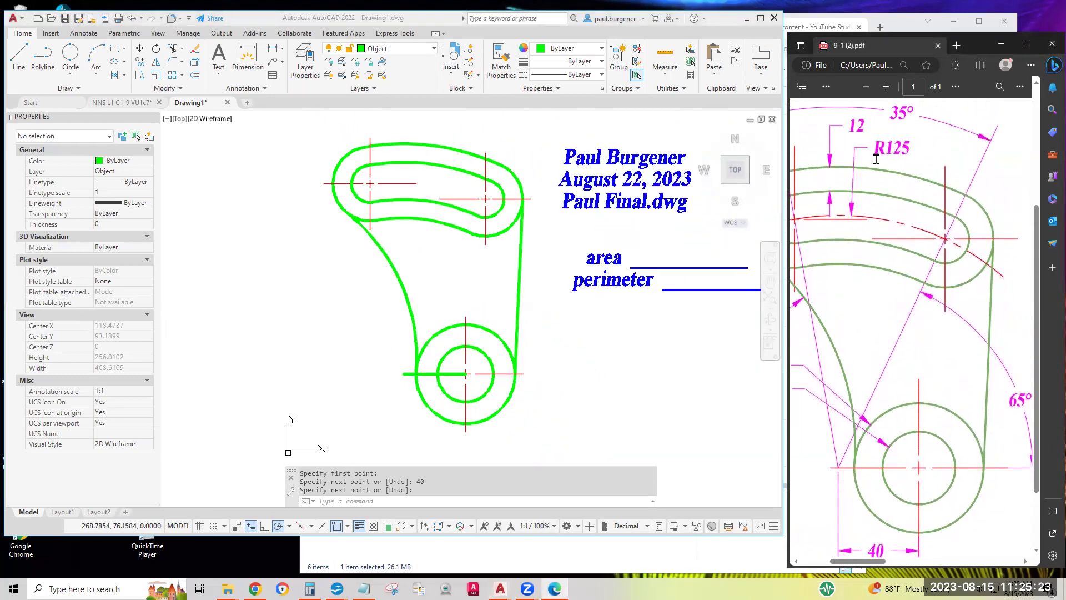
left_click_drag(875, 145, 917, 145)
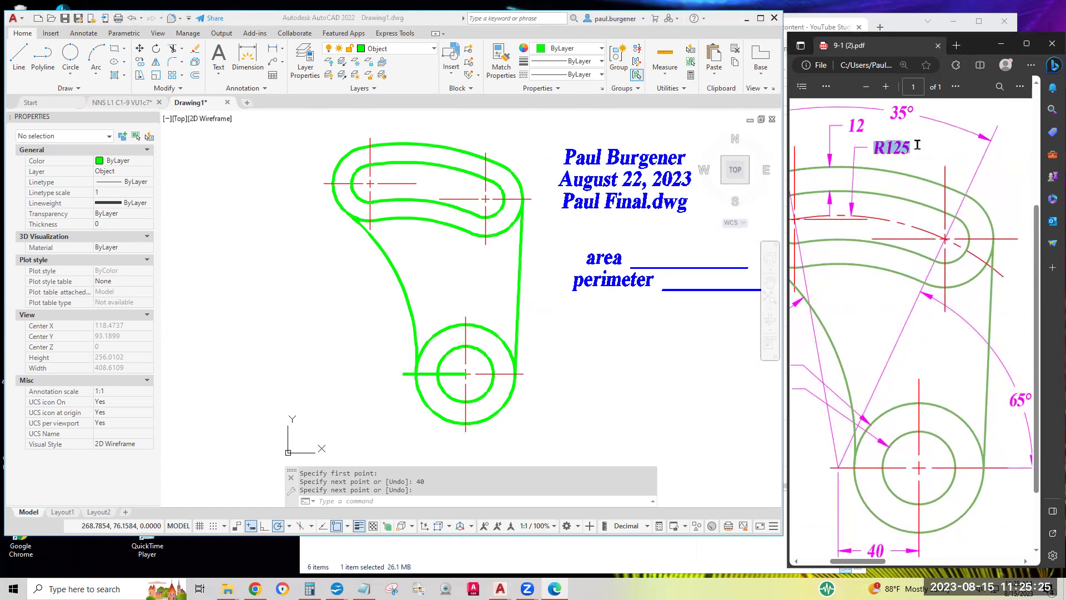
left_click(400, 49)
left_click(400, 49)
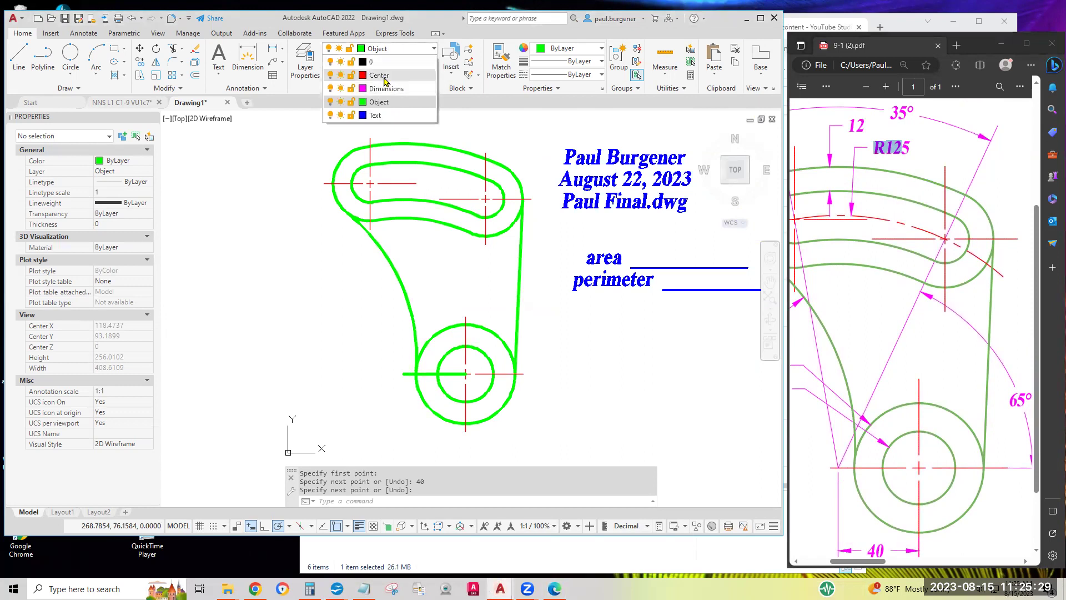
left_click(391, 76)
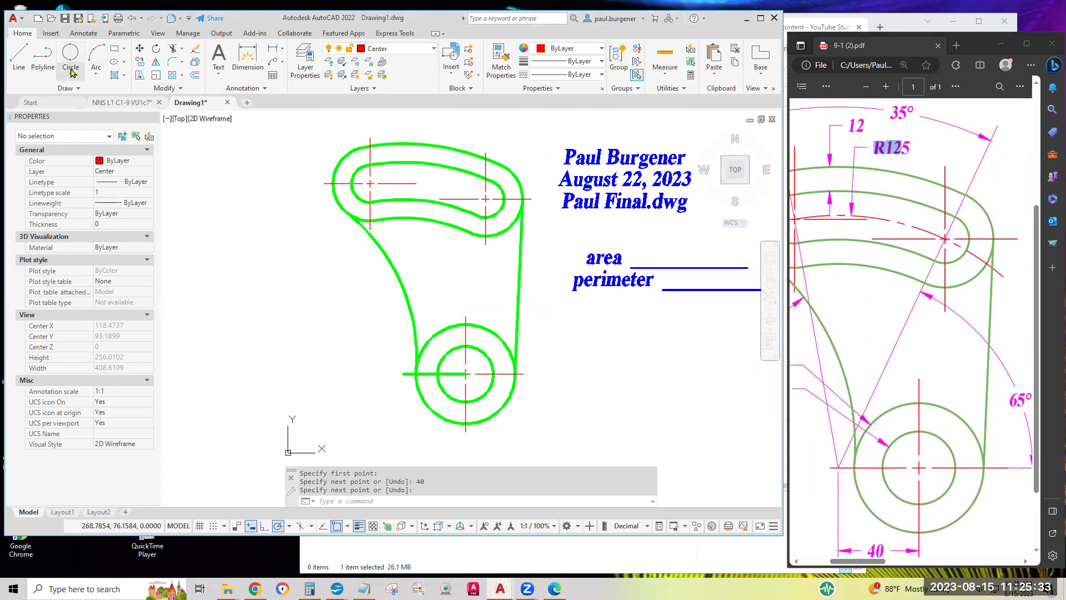
Draw a radius-125 circle centred at the 40-unit line's left endpoint
left_click(70, 74)
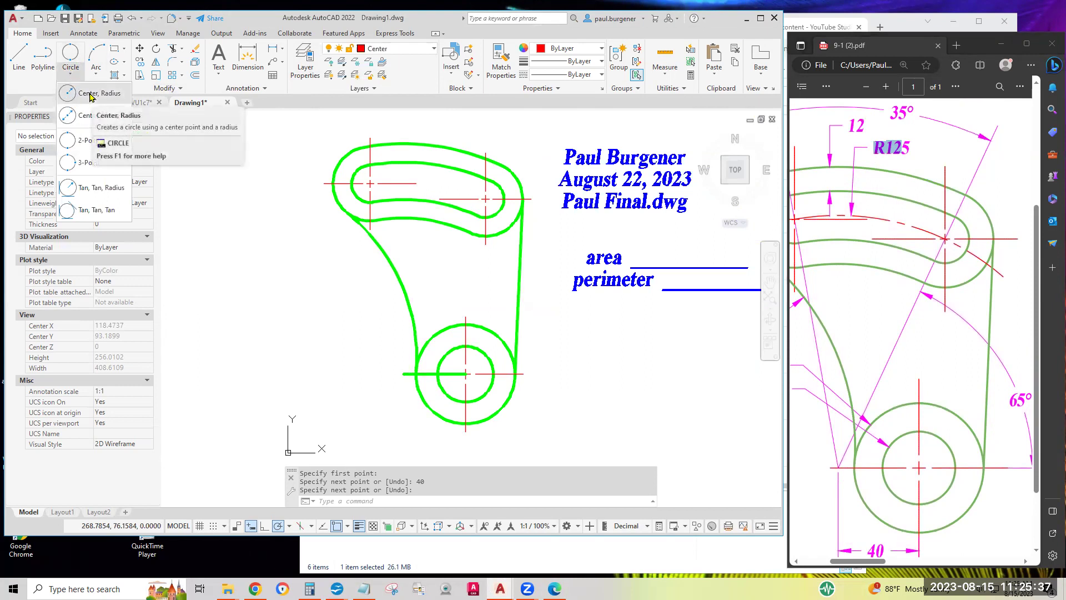
left_click(92, 94)
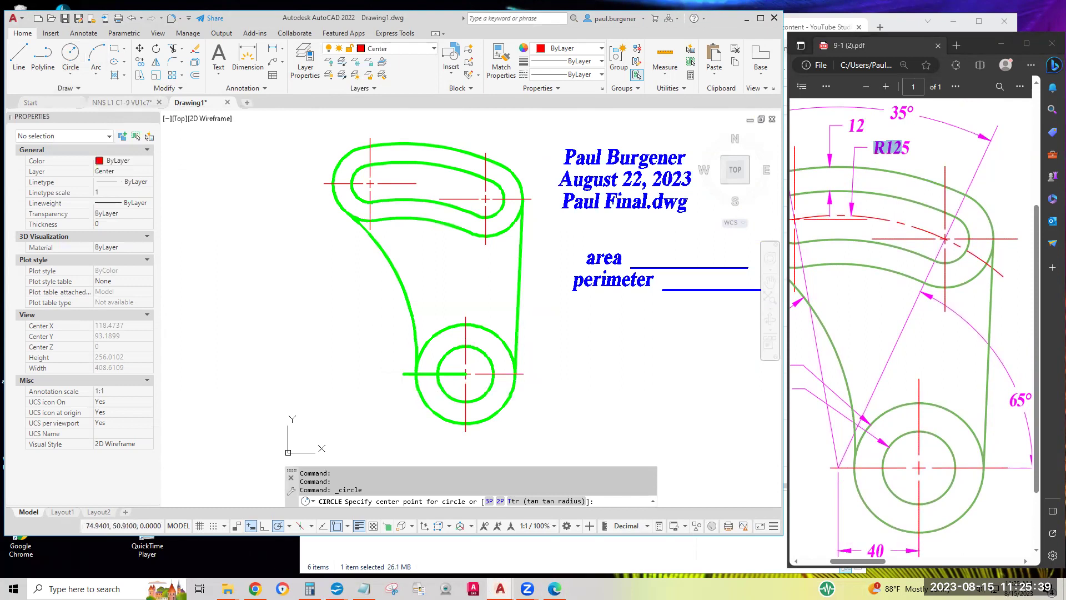
left_click(403, 373)
type("125")
key("Return")
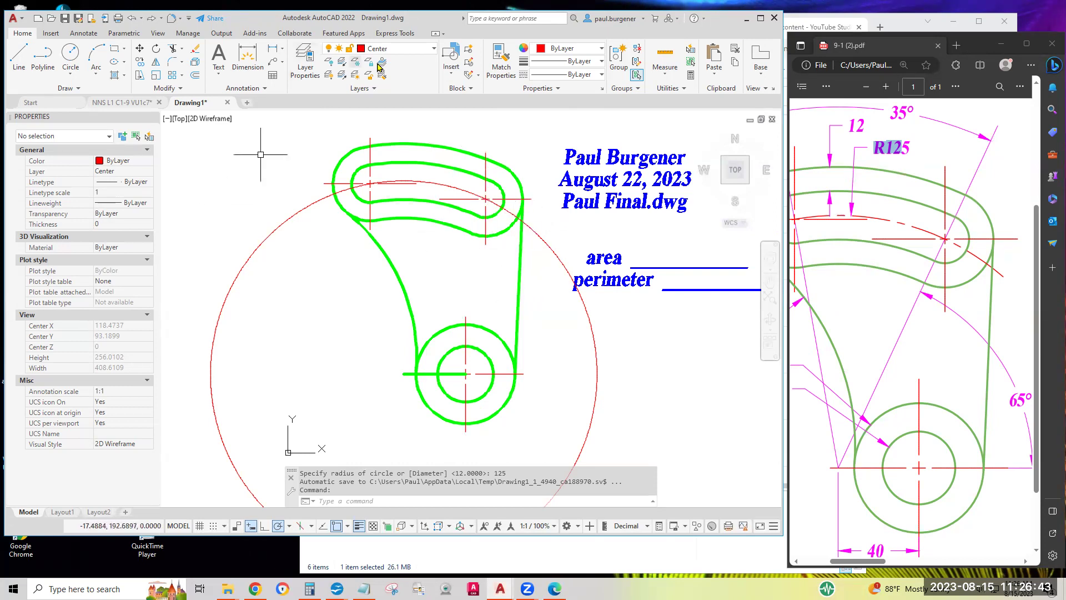
left_click(75, 60)
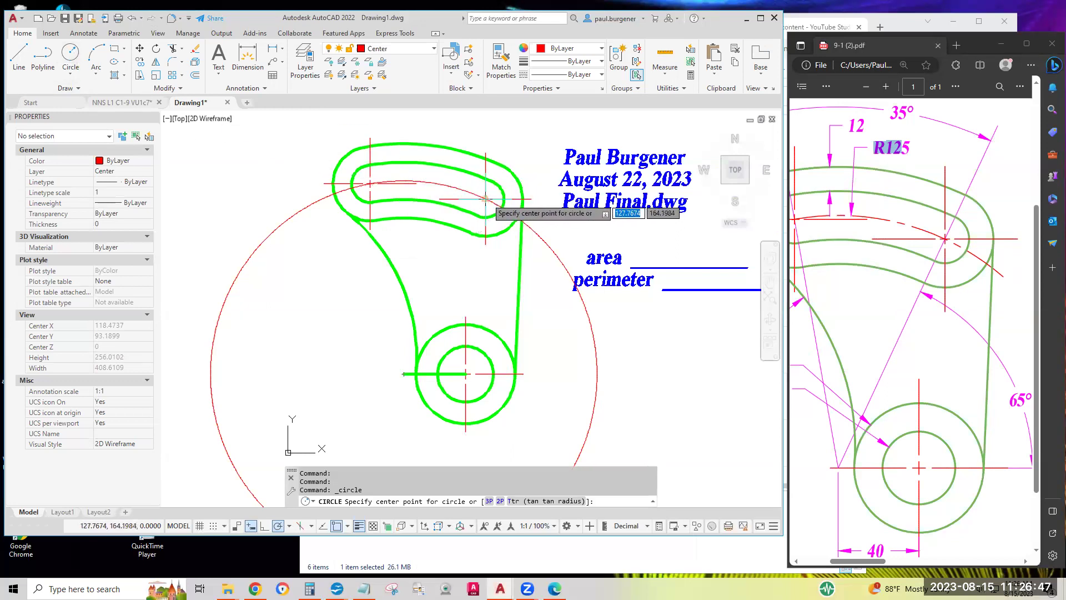
Draw a 35.19-radius circle centred on the right slot end's centre
left_click(486, 198)
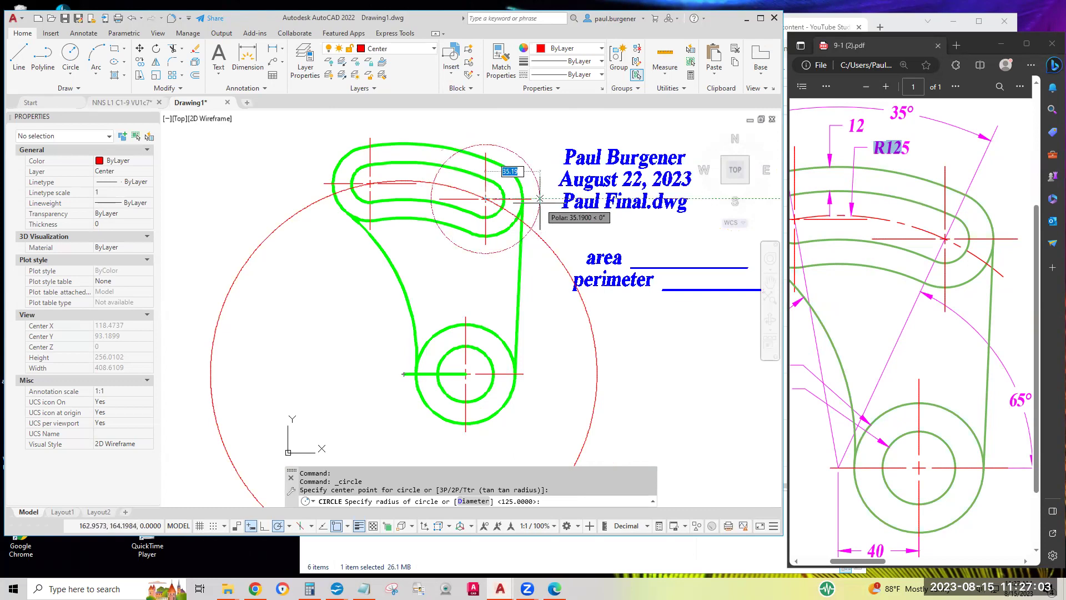
left_click(539, 198)
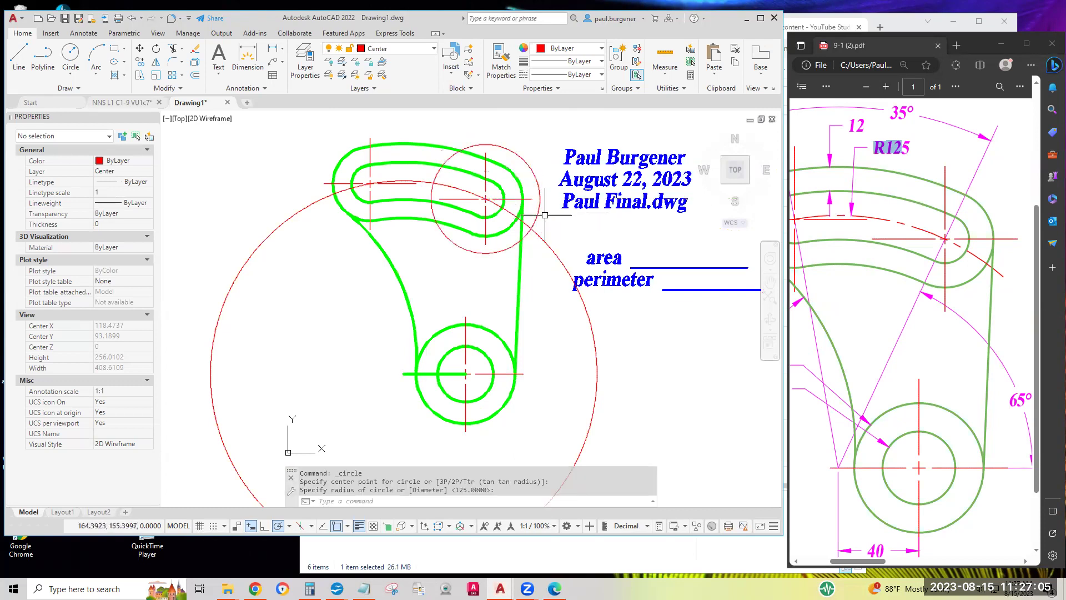
Copy the 35.19 circle from the right slot centre onto the left slot centre
left_click(140, 61)
left_click(502, 145)
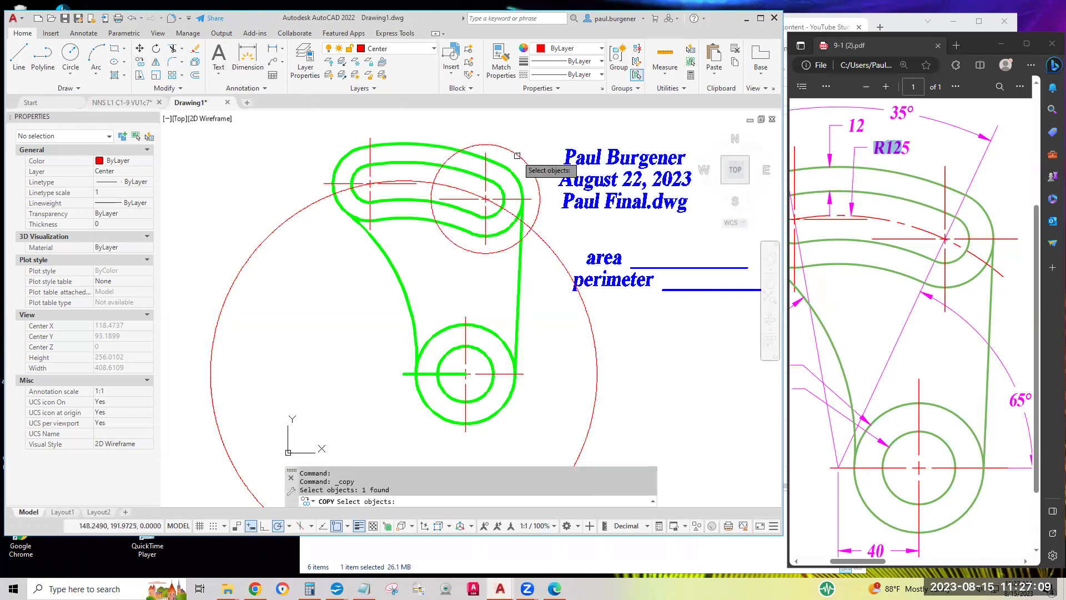
key("Return")
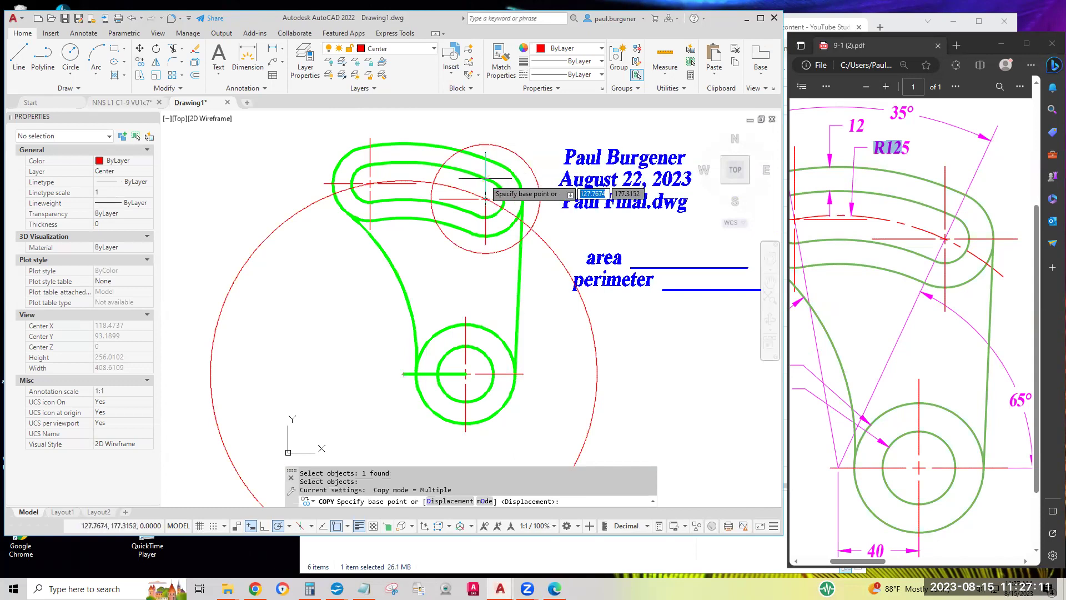
left_click(485, 199)
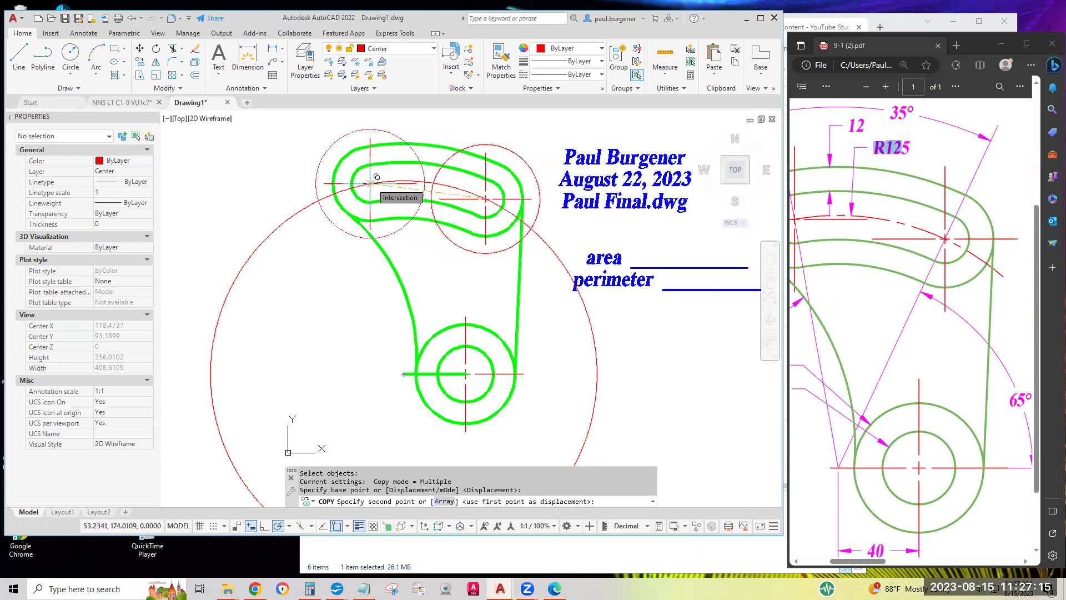
left_click(376, 177)
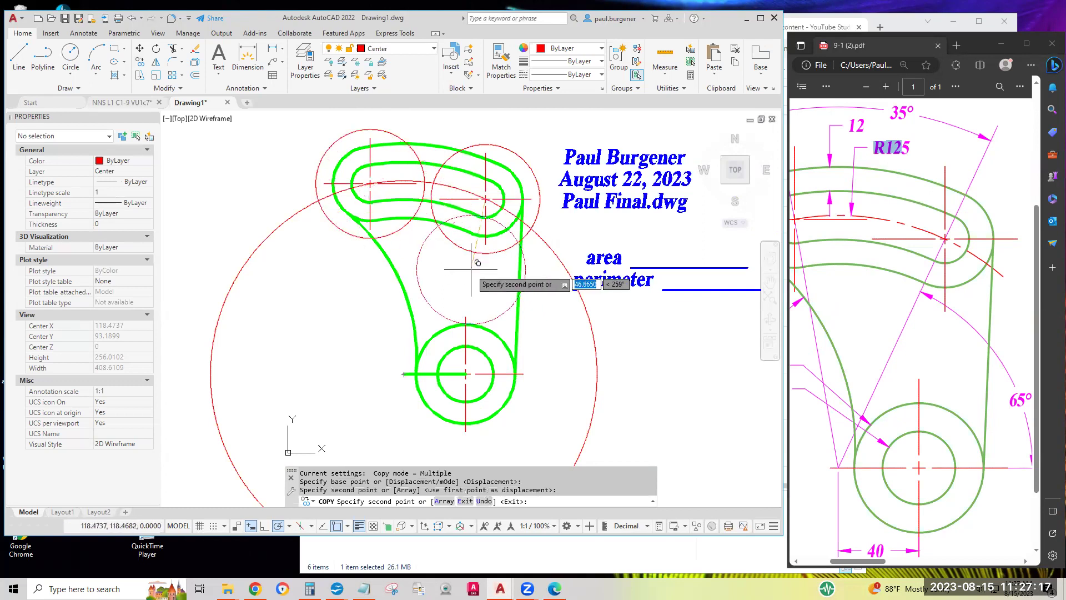
key("Return")
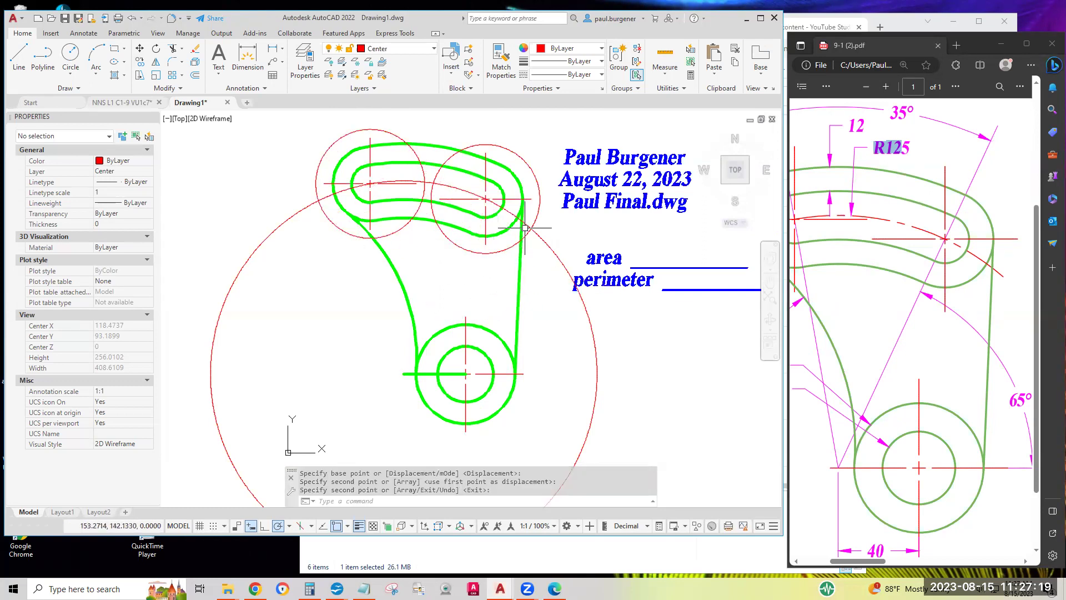
left_click(537, 196)
left_click(403, 135)
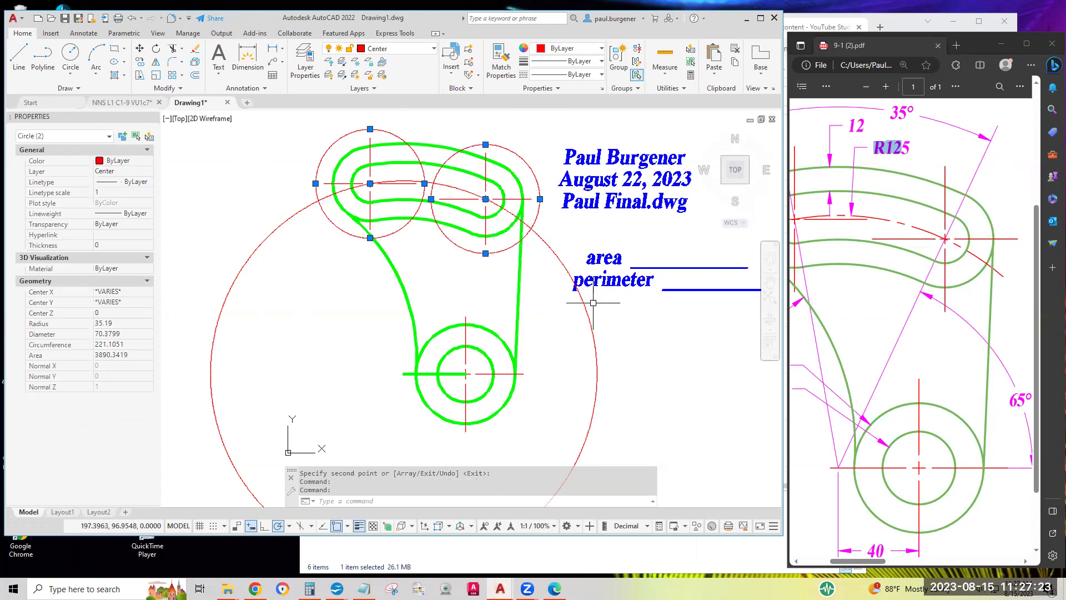
scroll(592, 303, "down", 3)
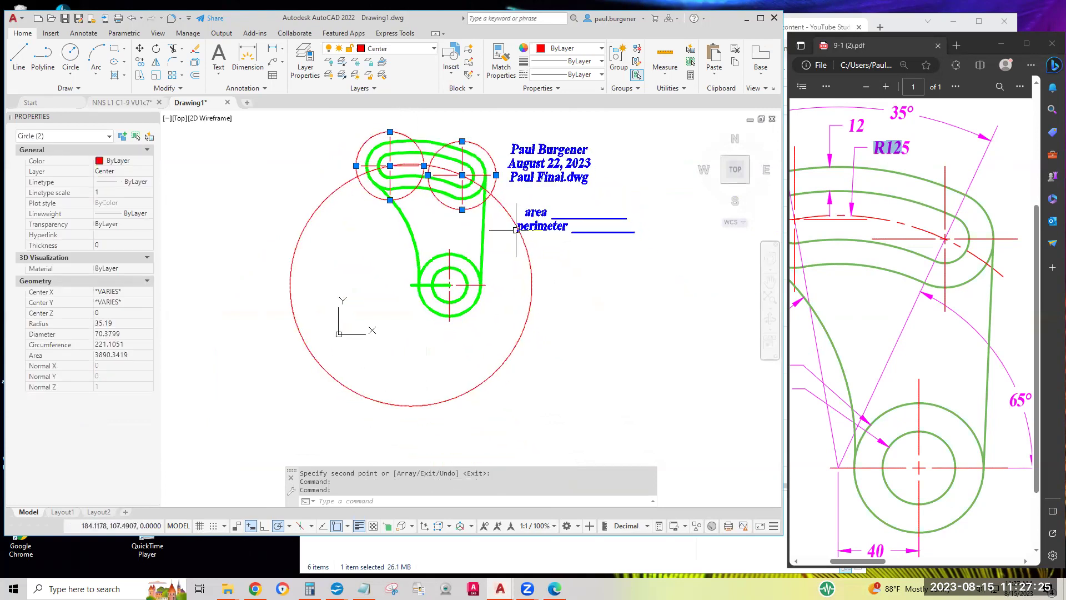
key("Escape")
key("Escape")
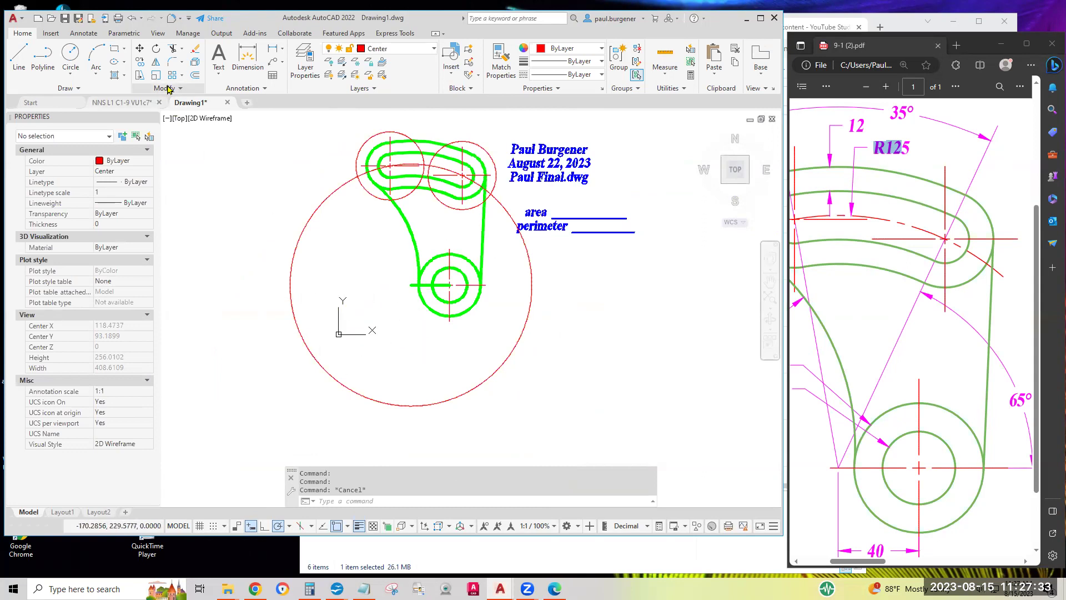
Trim away the R125 circle's outer portion and leftover stub outside the two slot-end circles
left_click(173, 52)
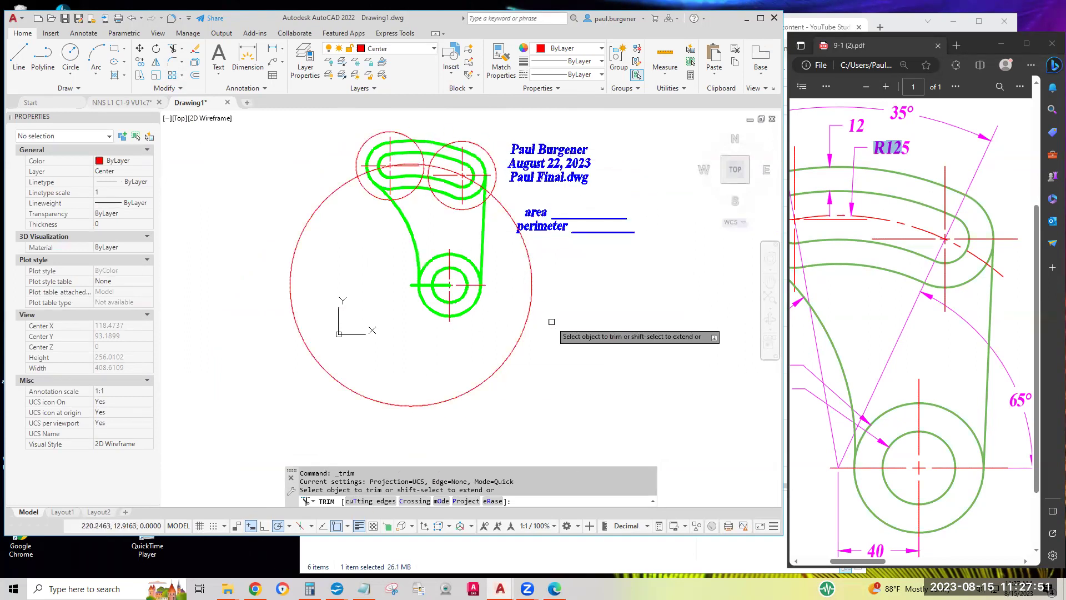
left_click(524, 247)
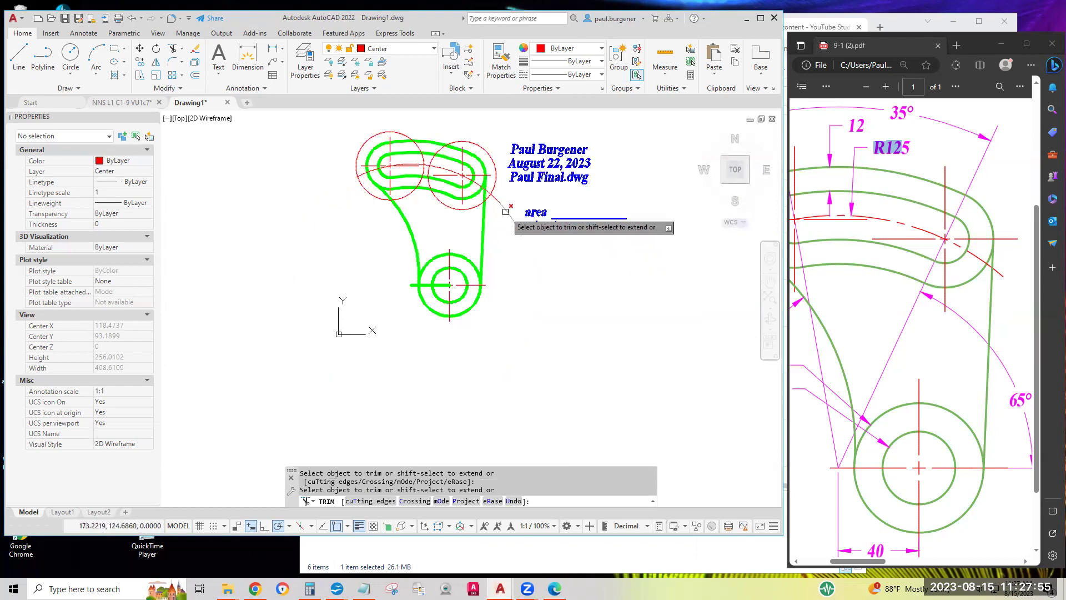
left_click(505, 211)
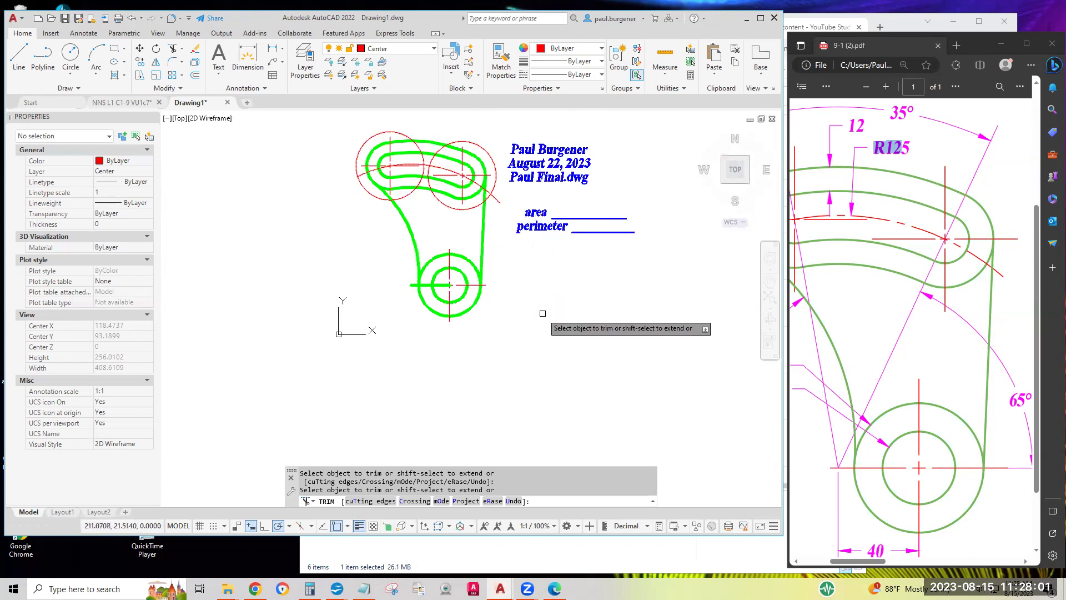
key("Return")
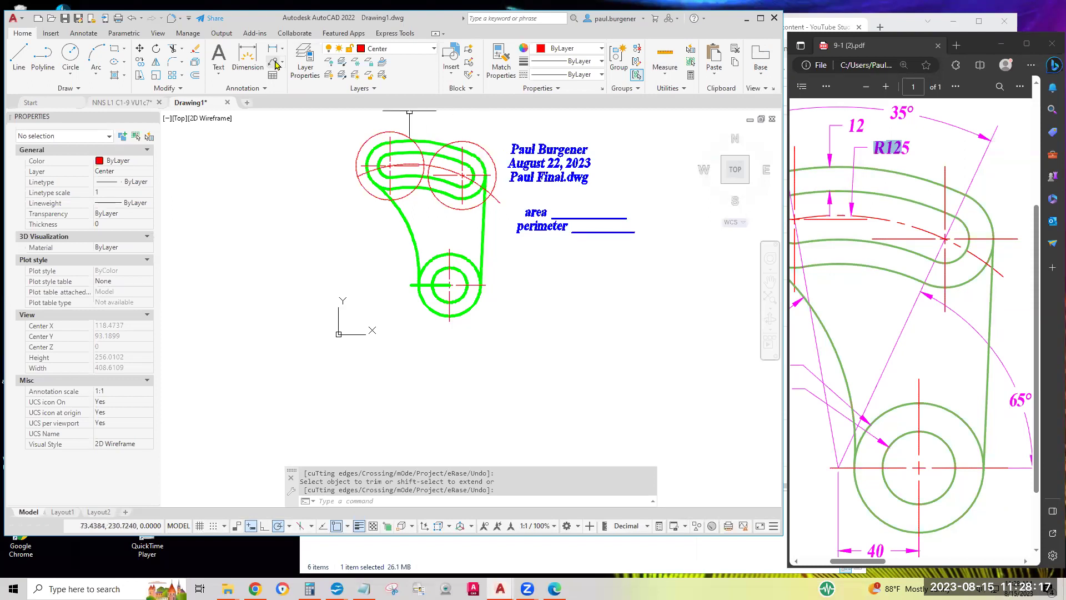
Erase the two red 35.19 circles at the slot ends
left_click(196, 53)
left_click(372, 136)
left_click(480, 143)
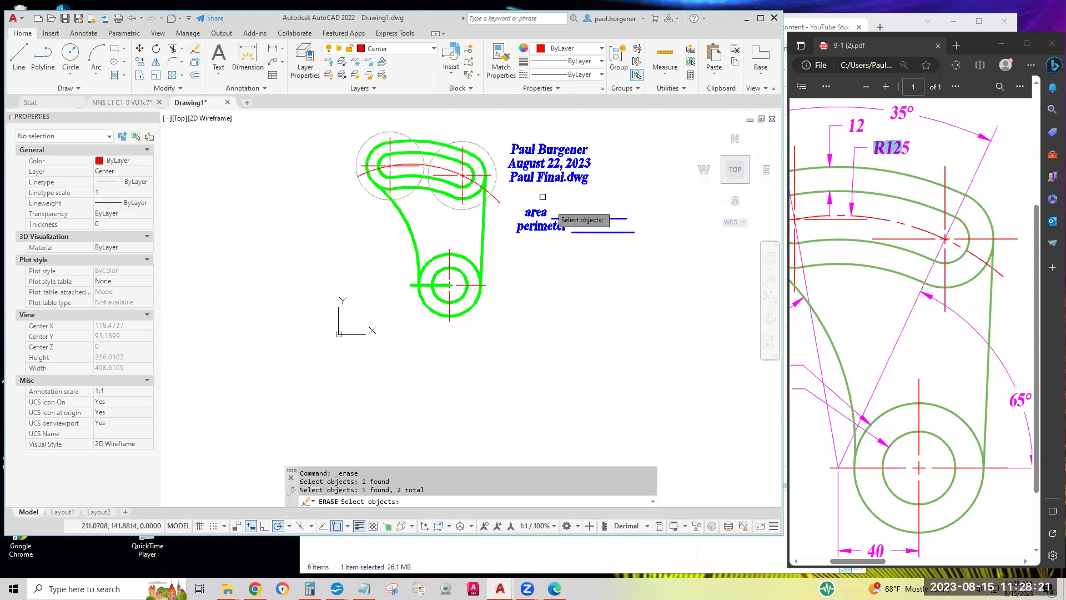
key("Return")
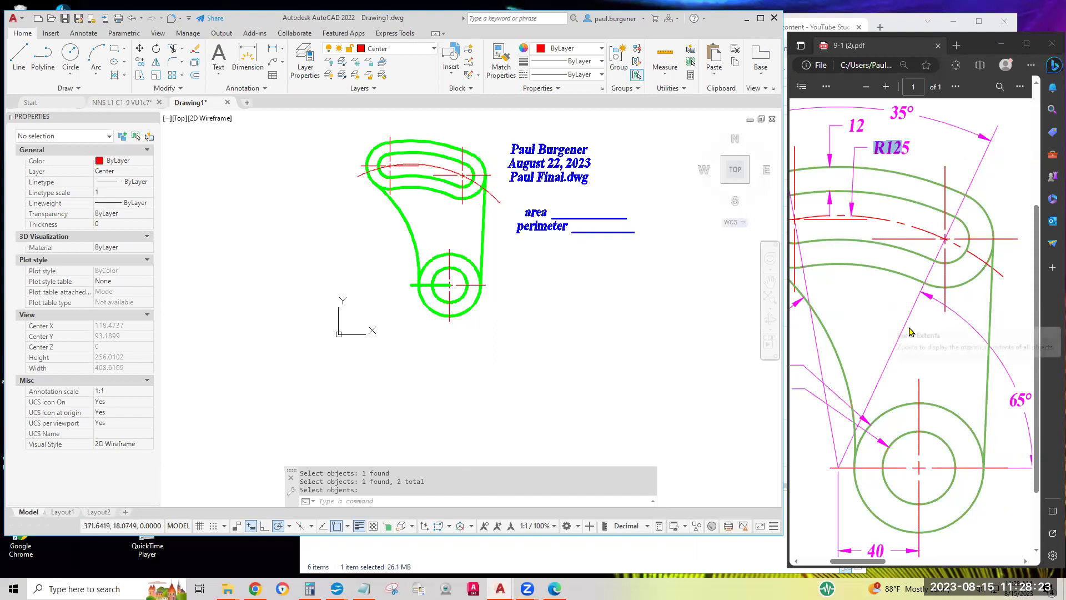
Zoom out on the reference PDF
left_click(908, 336)
scroll(909, 331, "down", 1, "ctrl")
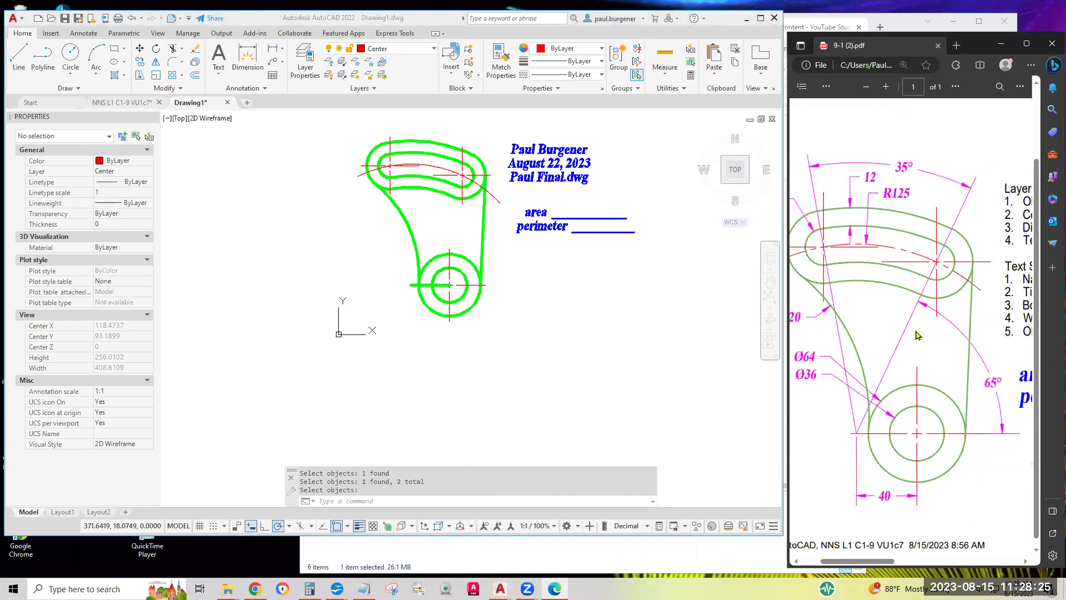
scroll(916, 335, "down", 1, "ctrl")
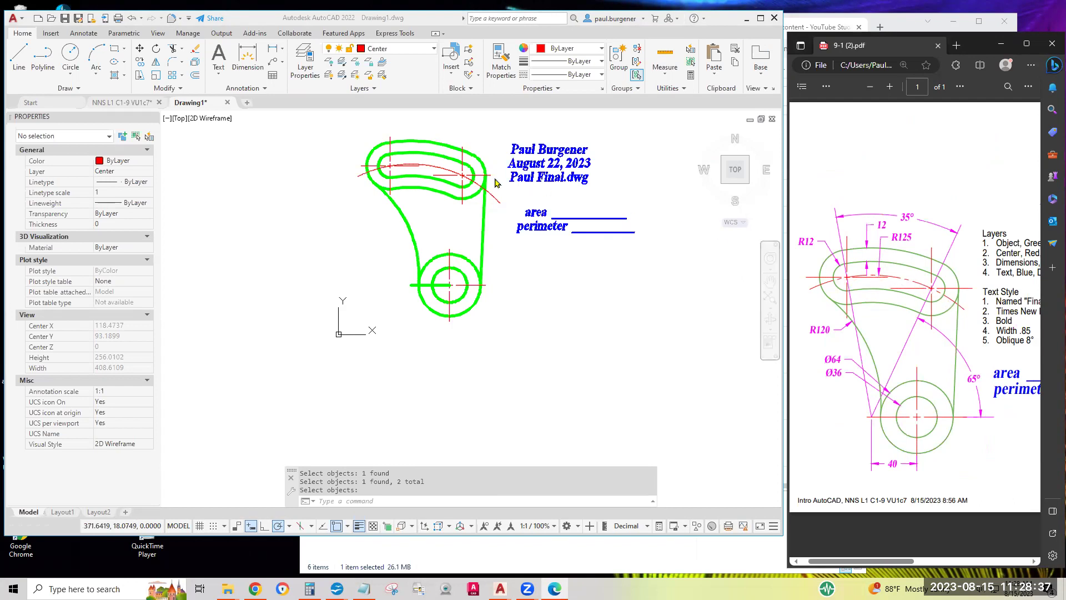
Select the R125 arc and set its linetype scale to 20 in Properties
scroll(431, 170, "up", 4)
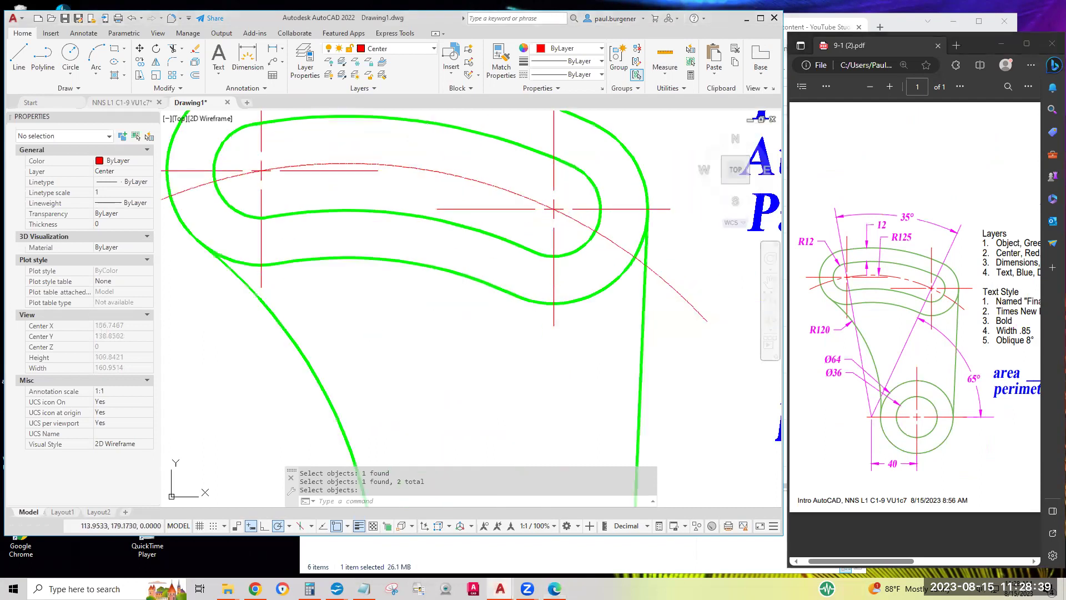
middle_click_drag(480, 144, 526, 153)
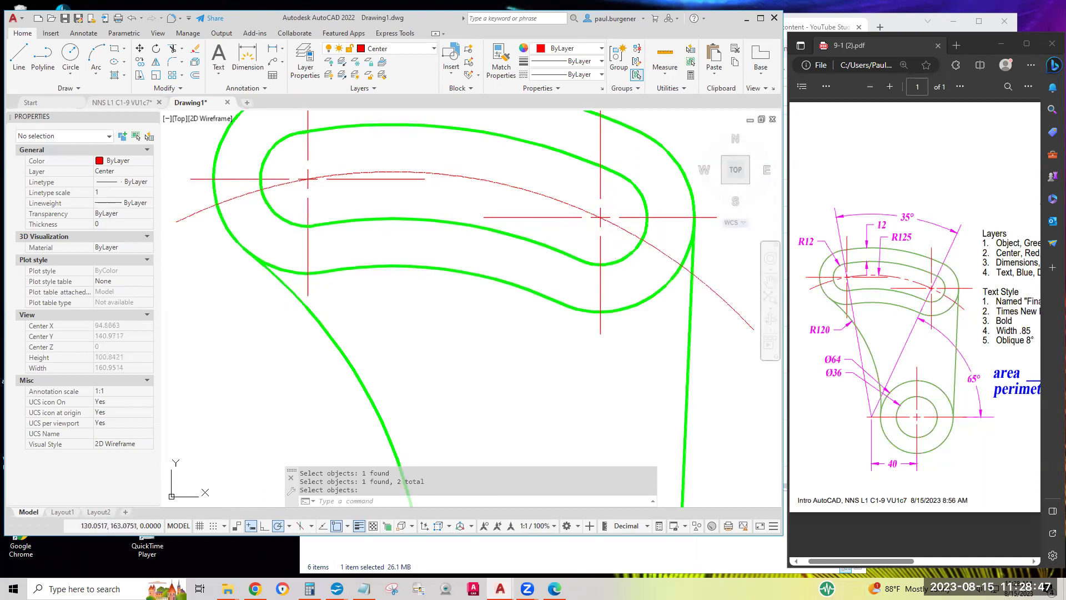
key("Return")
left_click(492, 181)
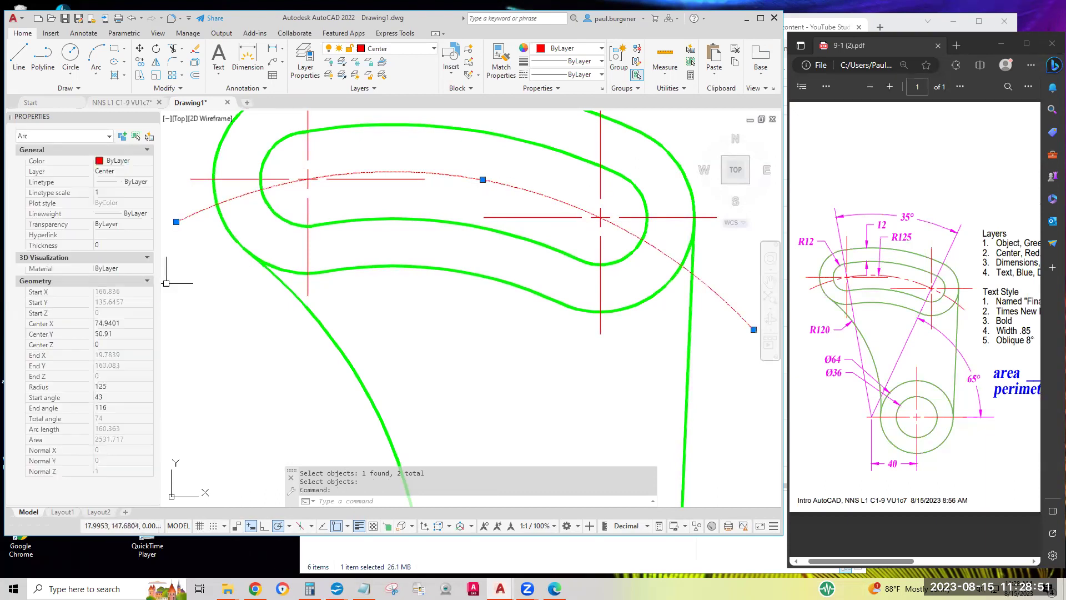
left_click(105, 192)
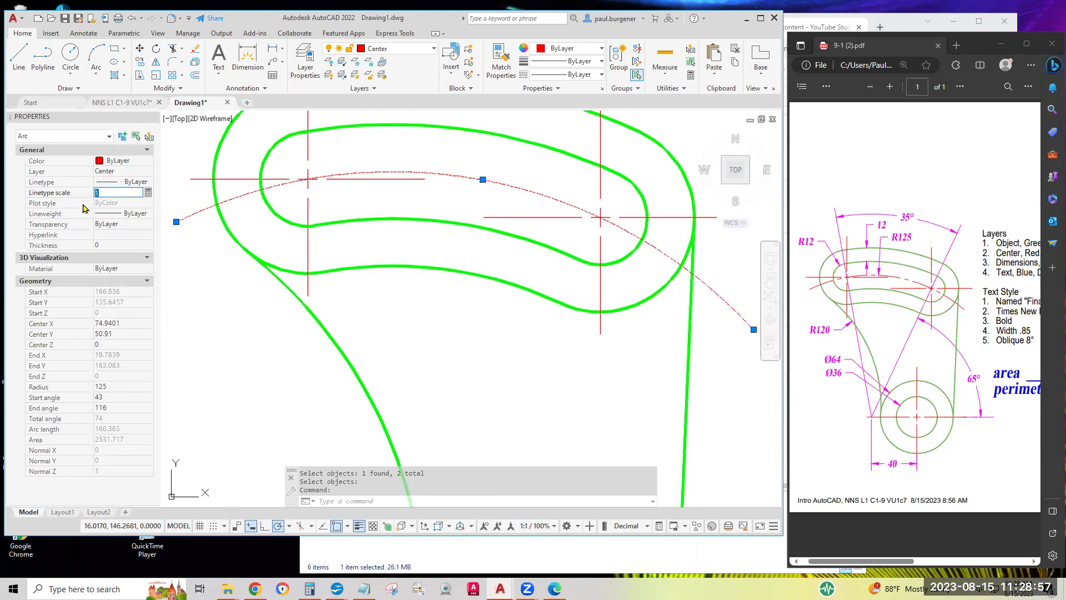
type("2")
key("Return")
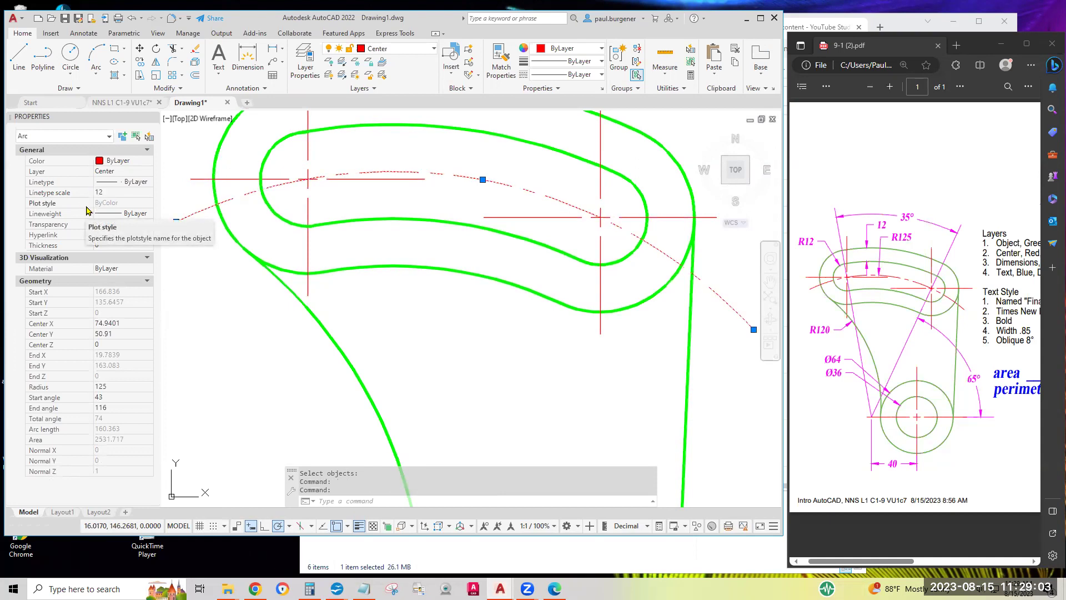
left_click(112, 192)
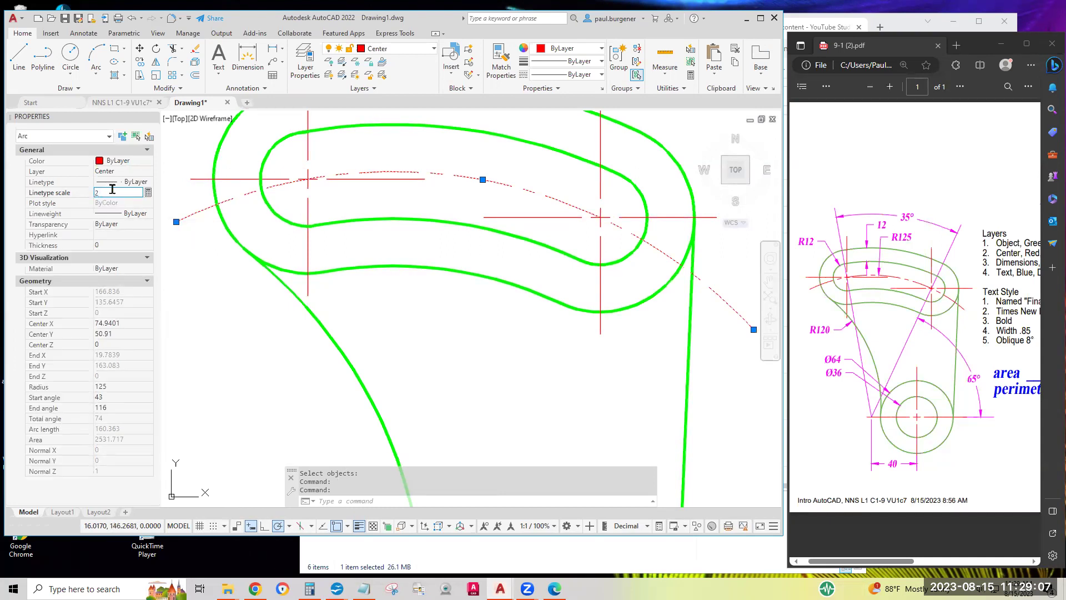
key("Return")
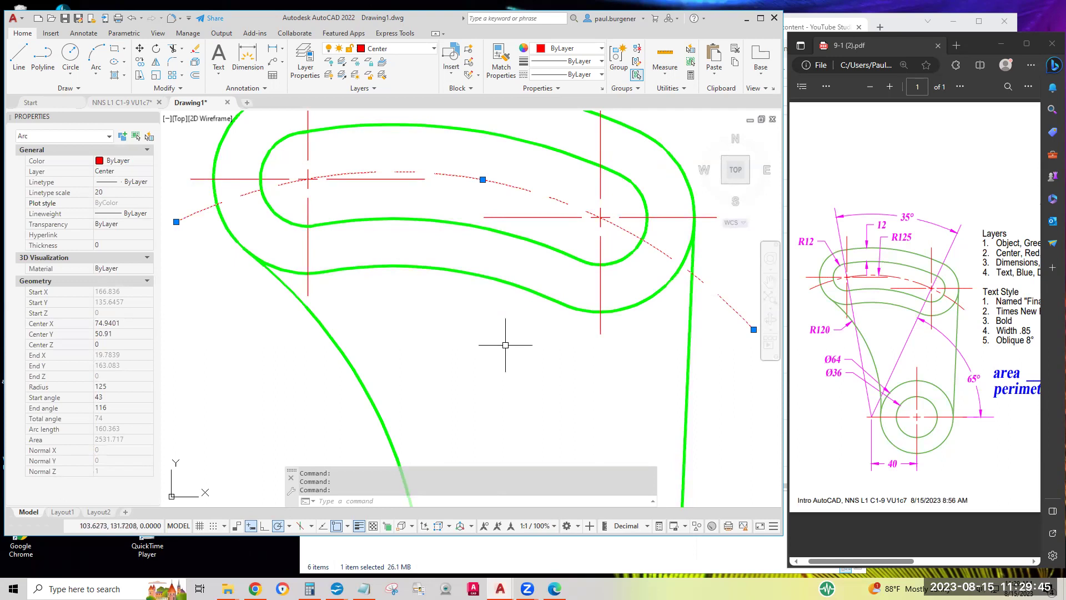
key("Escape")
scroll(533, 355, "down", 3)
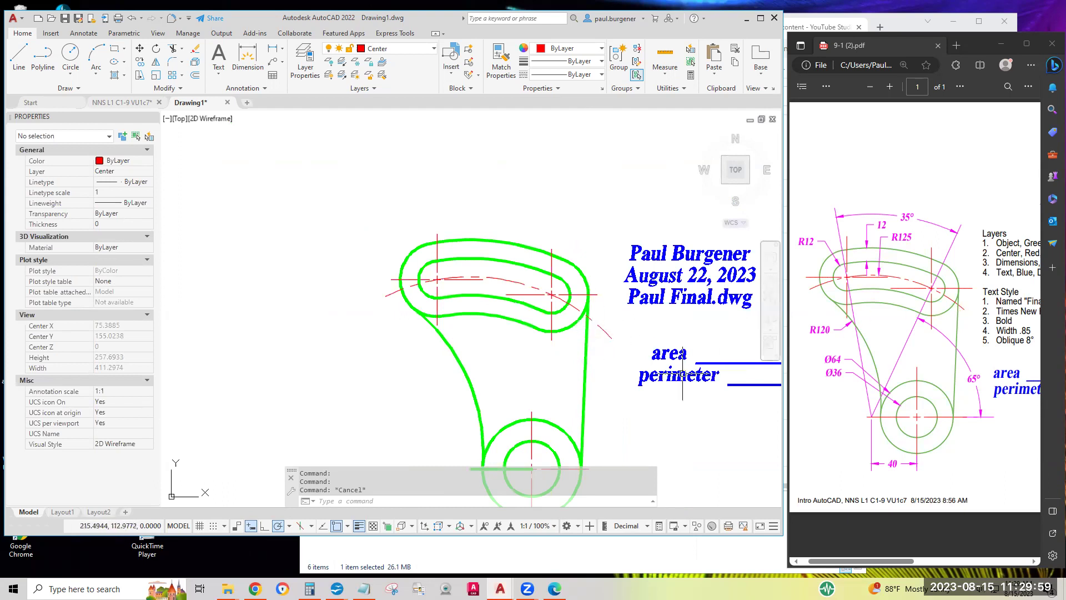
Break the R125 arc near the right slot end, cutting off its tail beyond the part
scroll(616, 341, "up", 4)
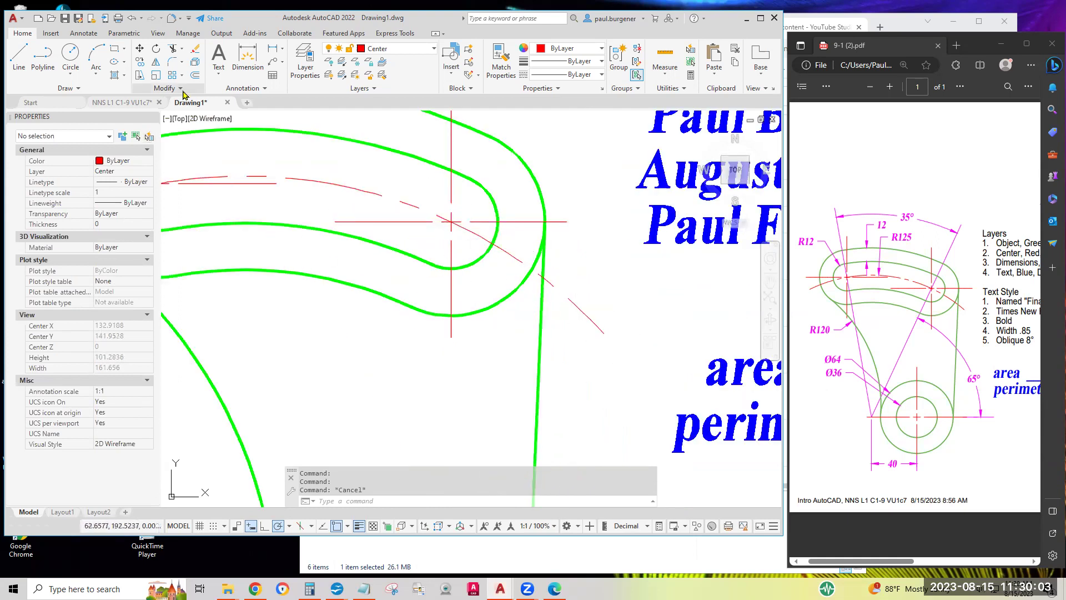
left_click(164, 88)
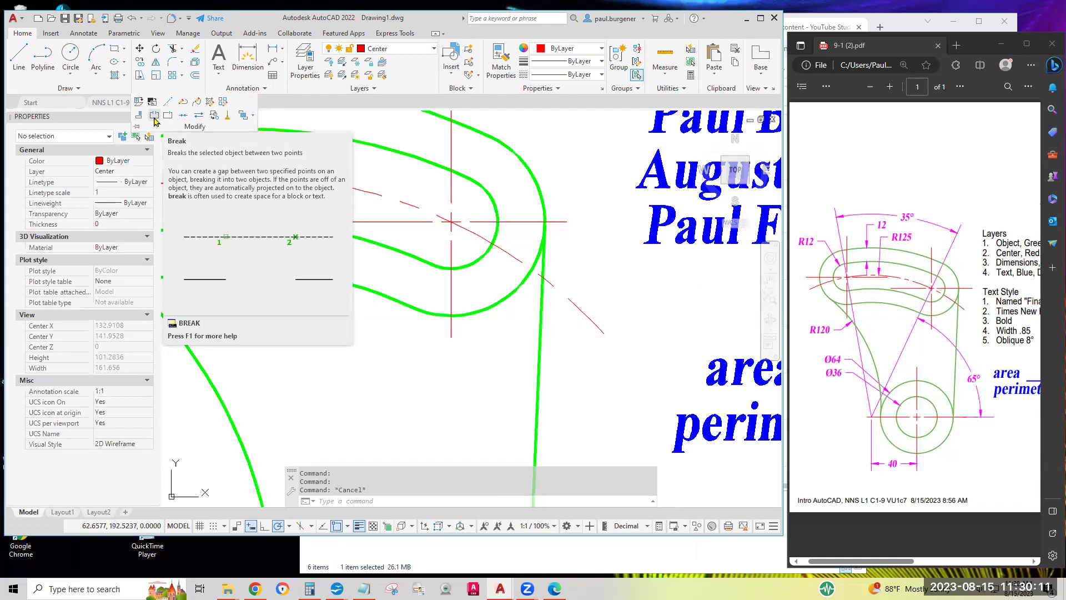
key("alt")
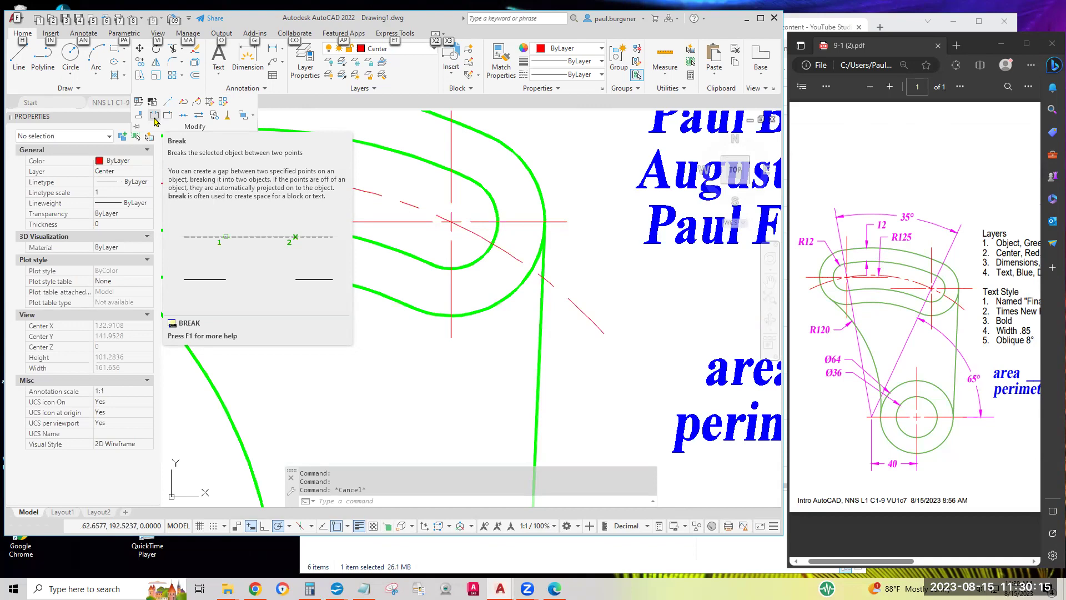
key("super+plus")
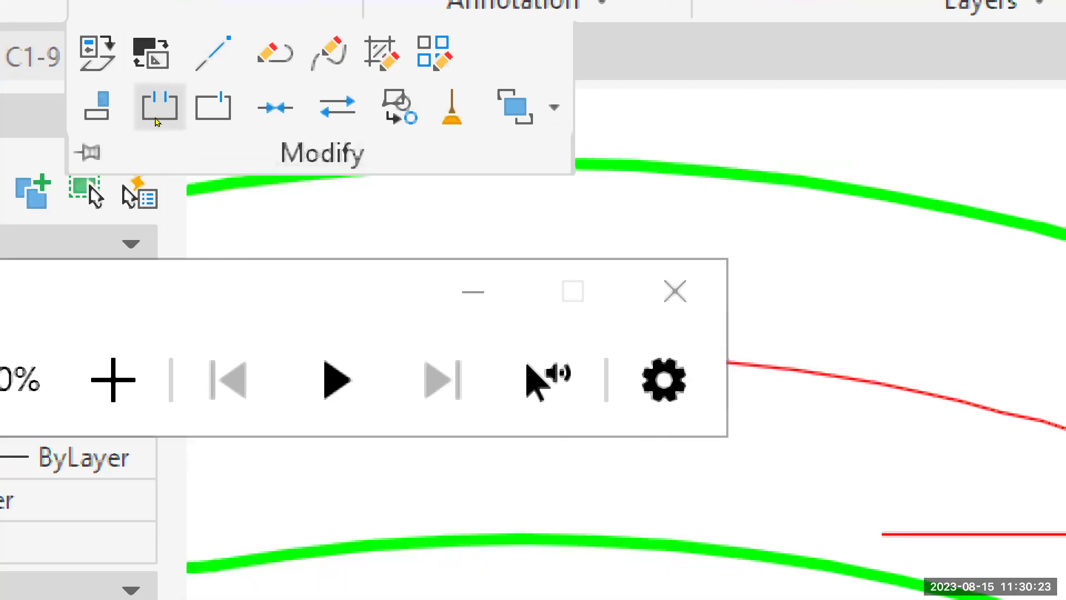
key("super+minus")
key("super+minus")
key("super+minus")
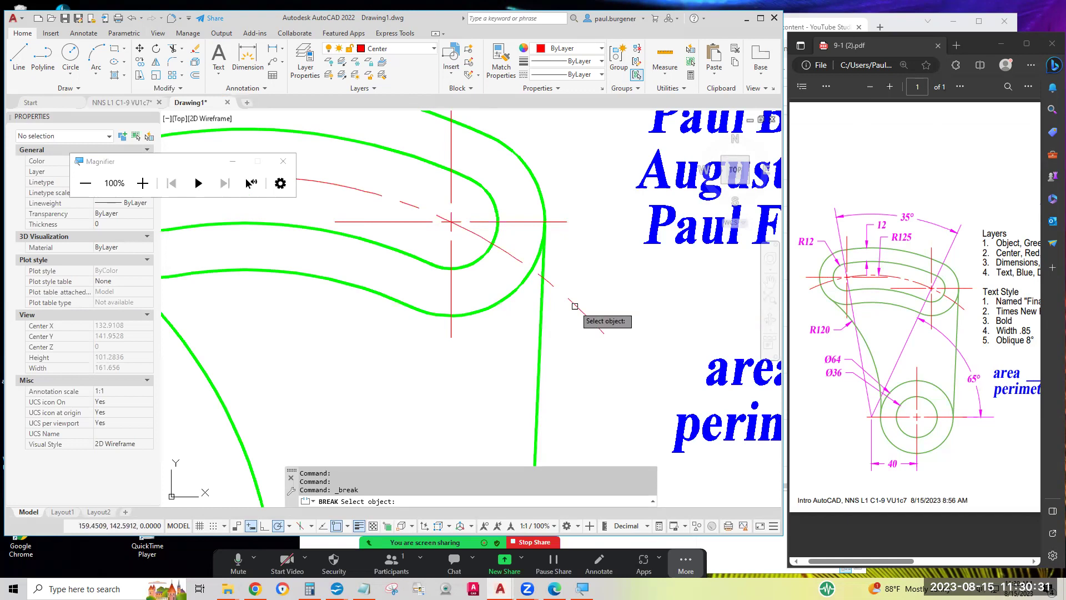
left_click(570, 301)
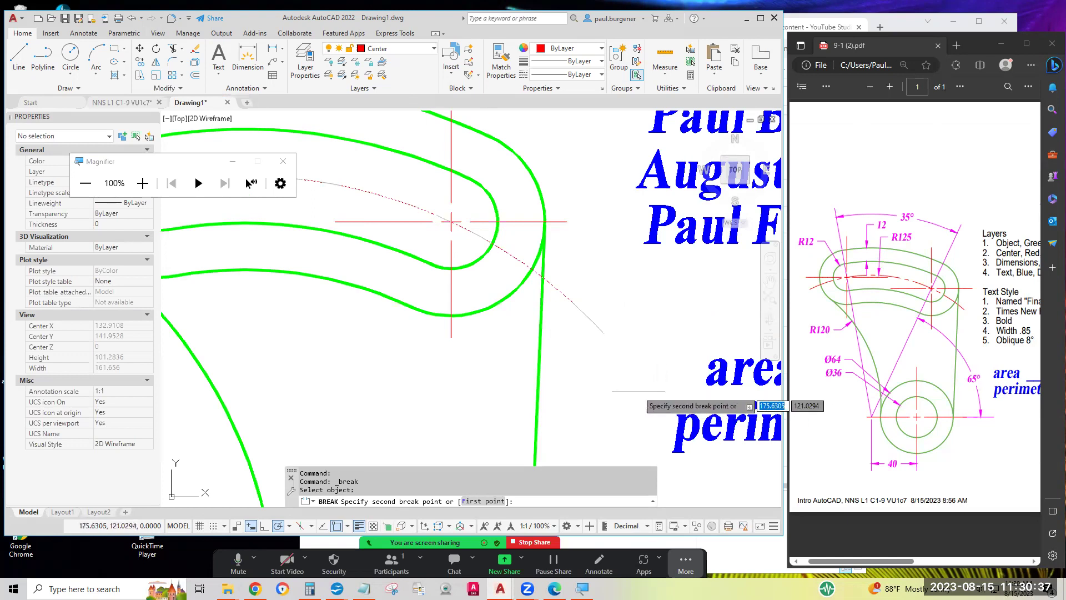
left_click(666, 389)
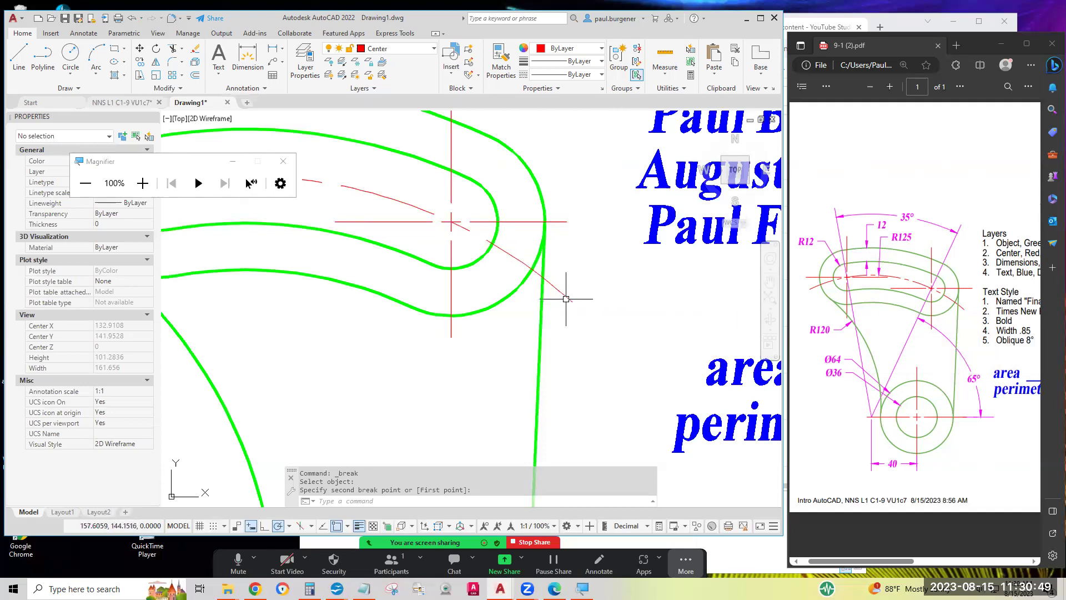
Break the arc again closer to the right slot end to remove the remaining tail
left_click(182, 89)
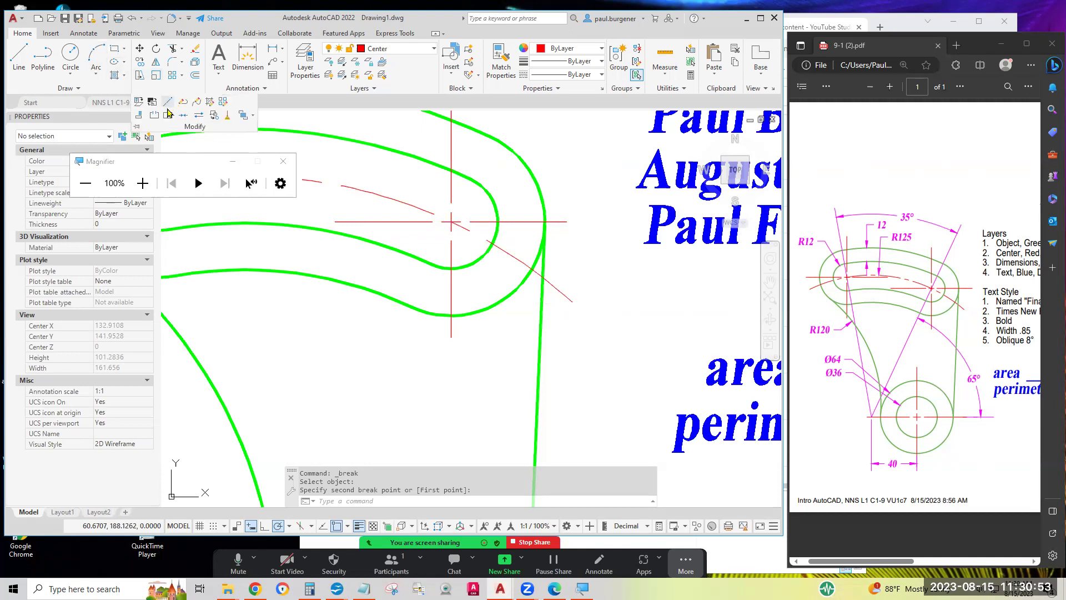
left_click(155, 119)
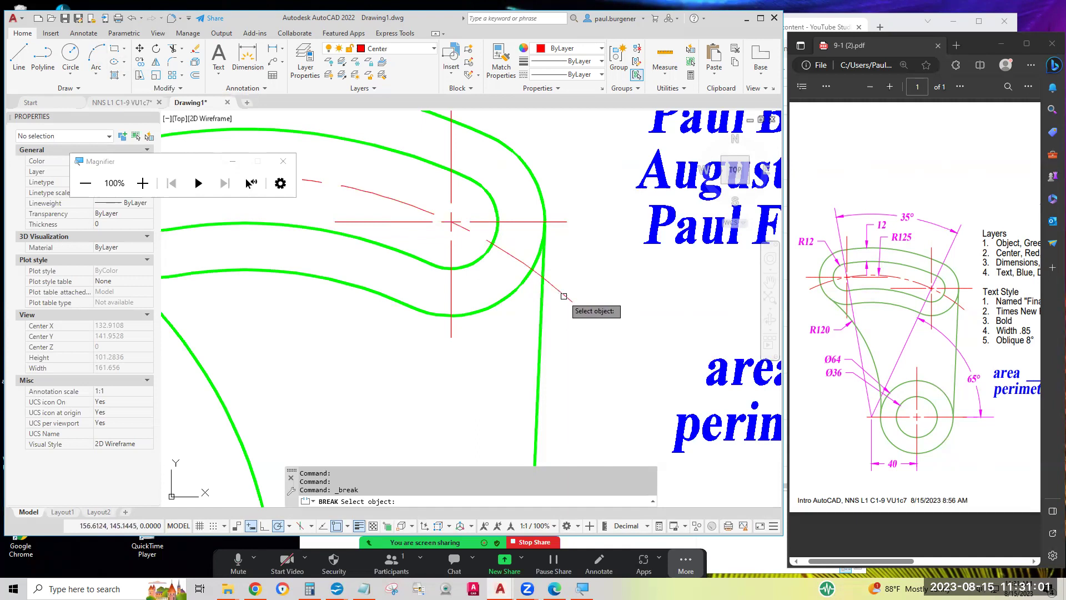
left_click(562, 296)
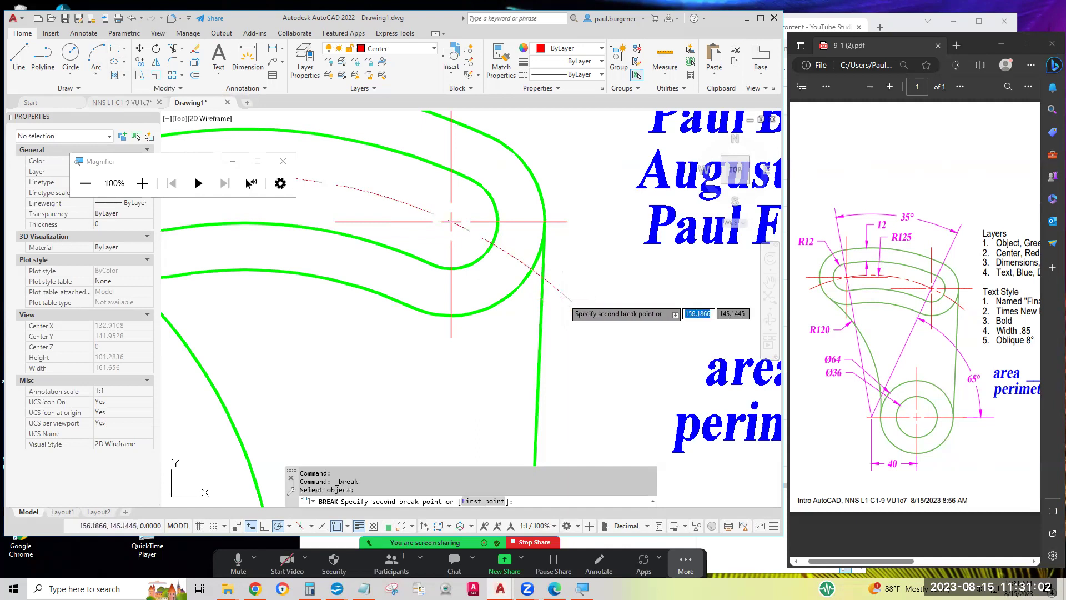
left_click(636, 365)
scroll(630, 355, "down", 2)
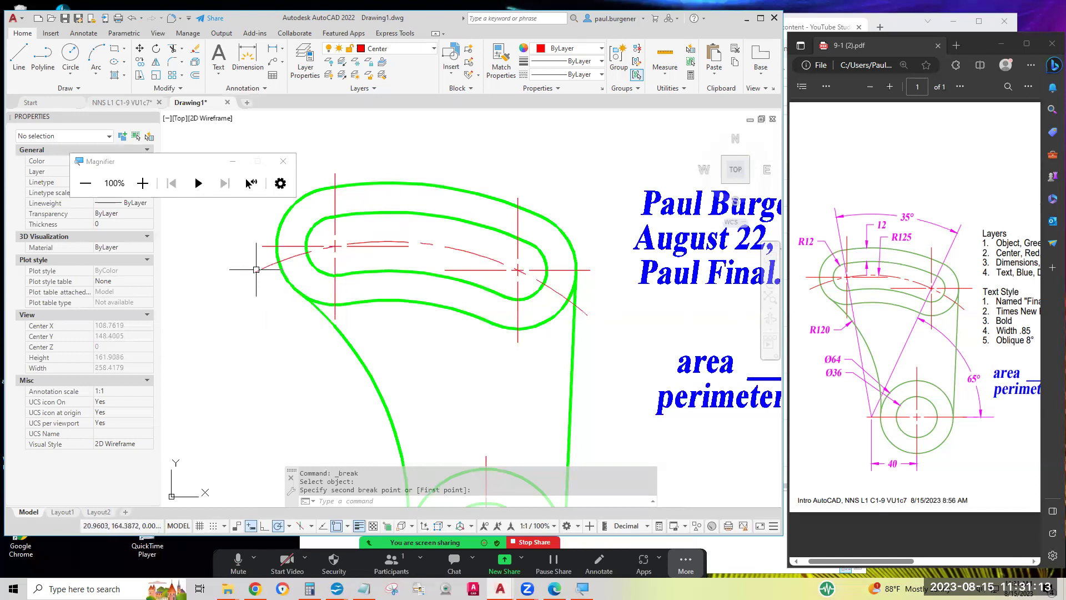
Break off the R125 arc's left tail just past the left slot end, then re-centre the part
left_click(180, 90)
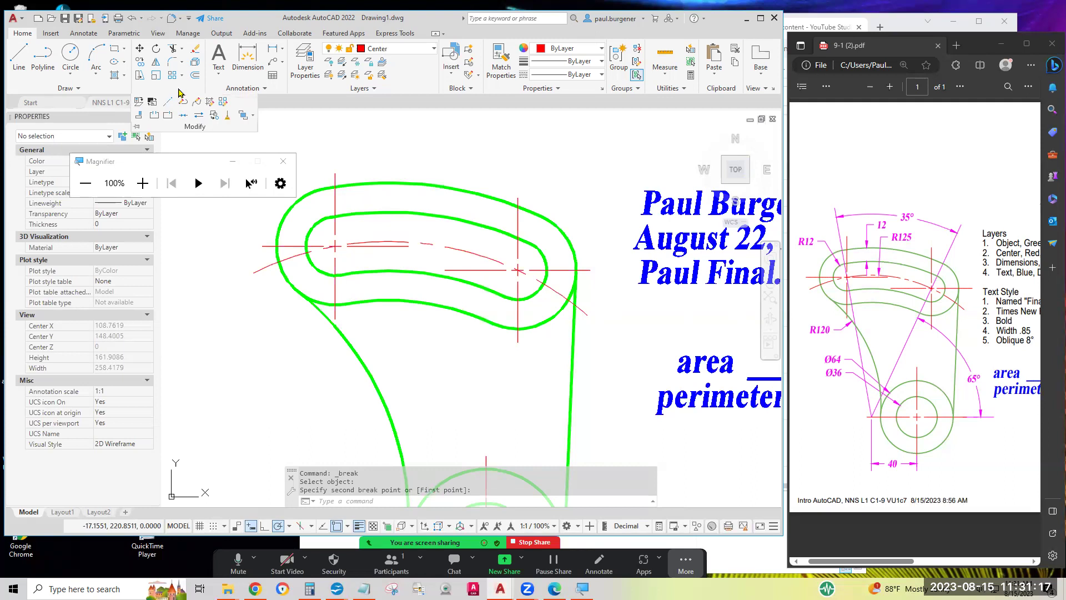
left_click(154, 117)
left_click(261, 269)
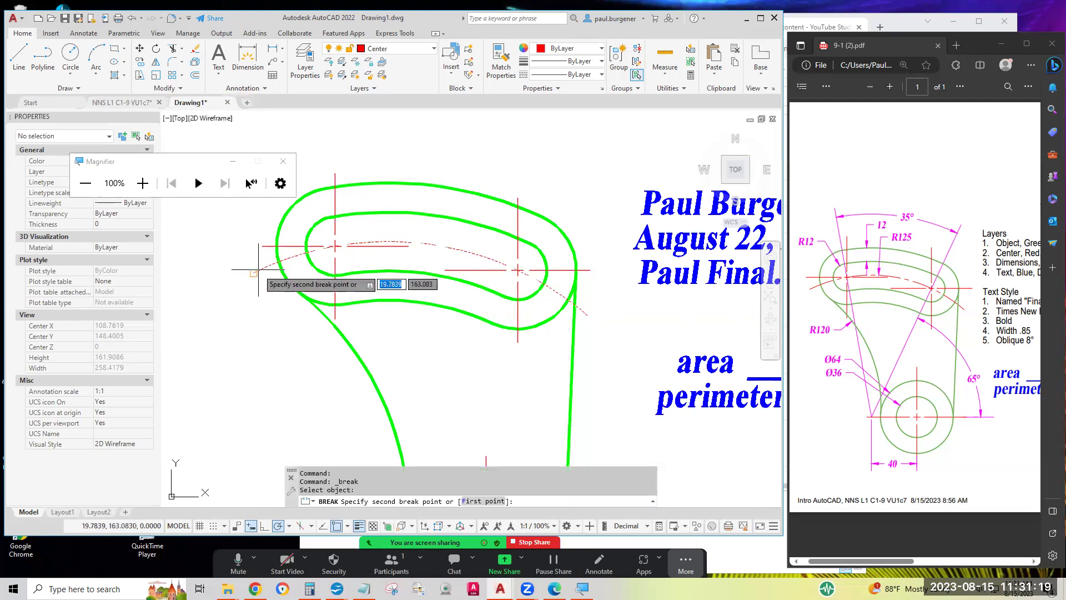
left_click(221, 295)
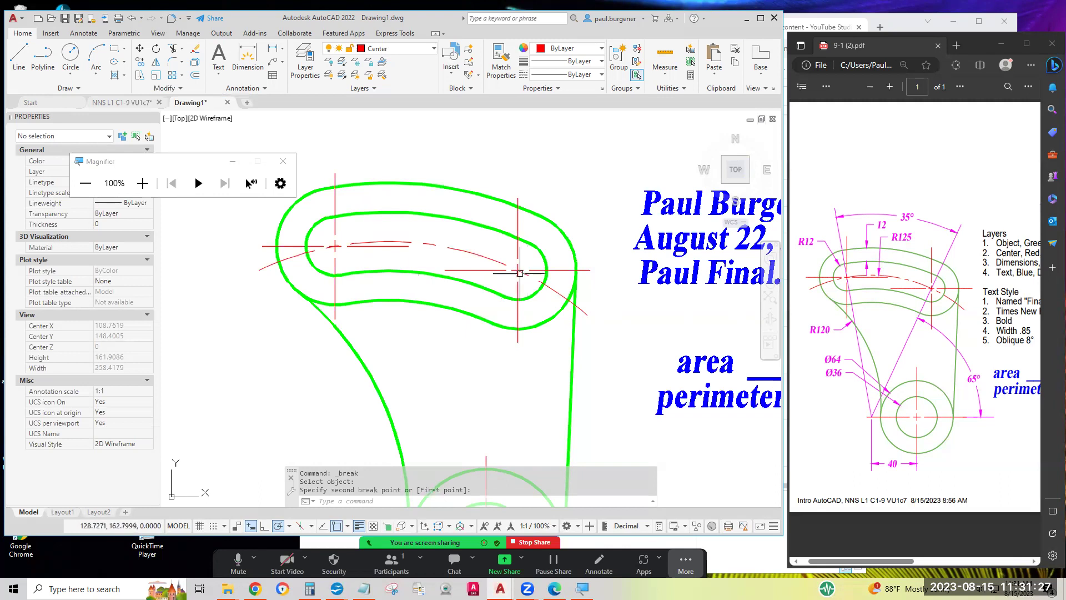
scroll(518, 270, "up", 4)
scroll(517, 260, "up", 4)
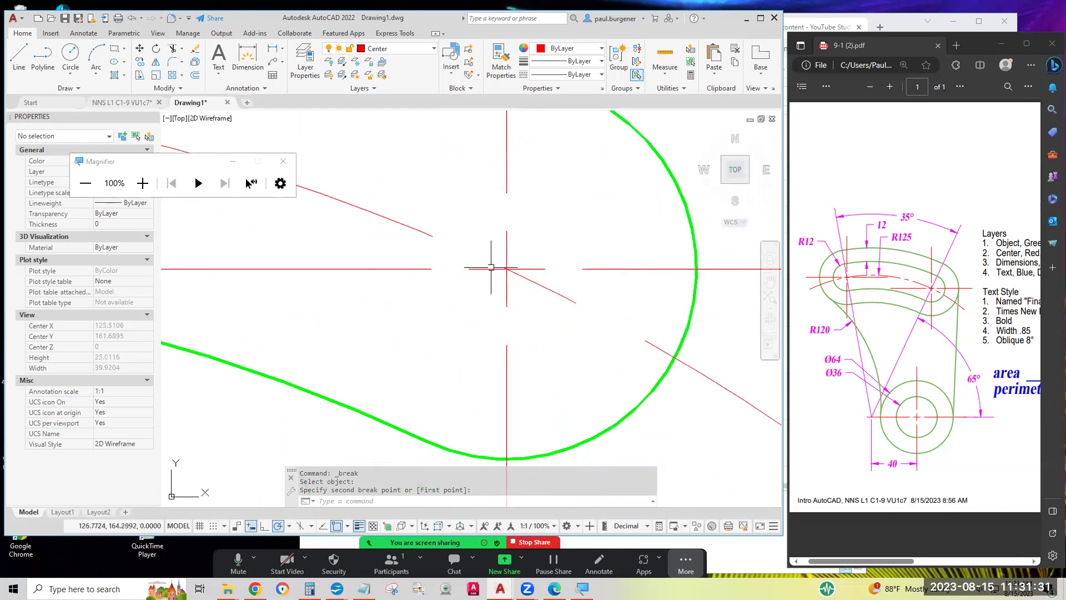
scroll(515, 283, "down", 8)
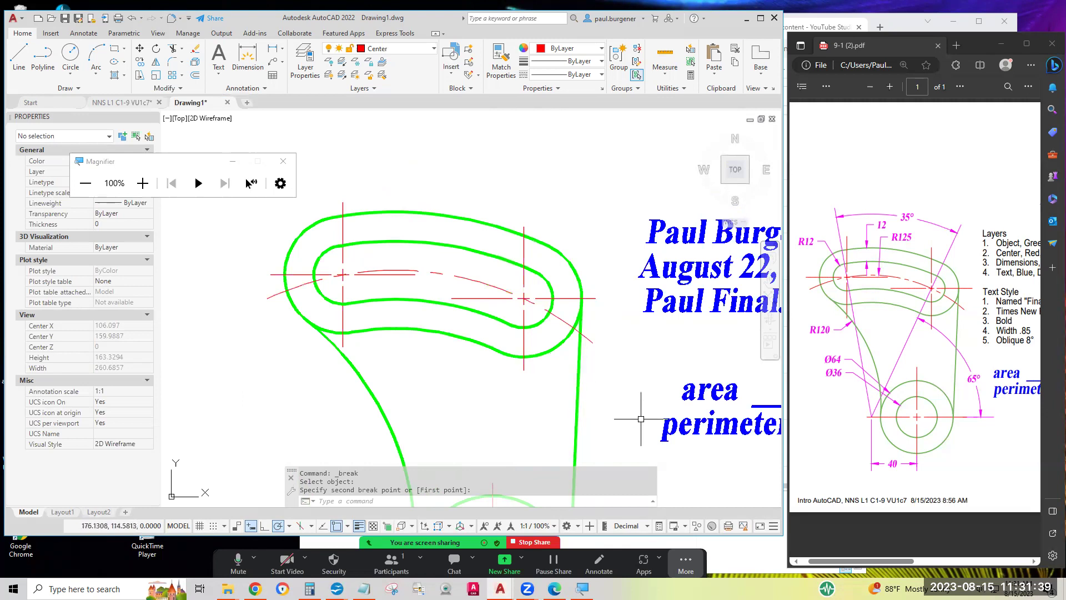
scroll(630, 393, "down", 4)
mouse_move(630, 392)
middle_mouse_down()
mouse_move(581, 342)
mouse_move(478, 276)
middle_mouse_up()
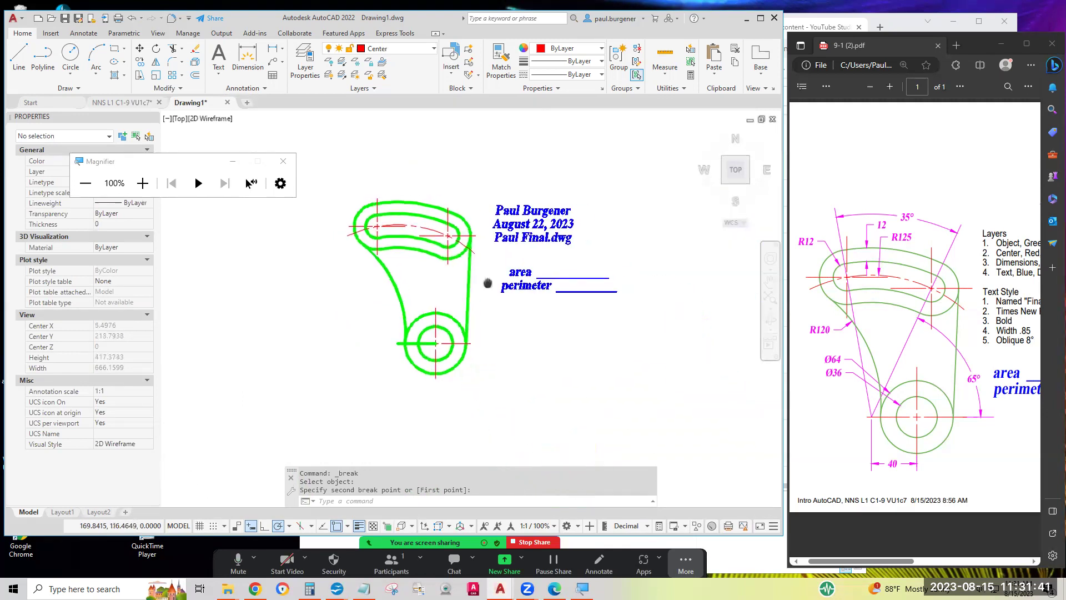
Save the drawing with QSAVE from the Quick Access Toolbar
left_click(65, 19)
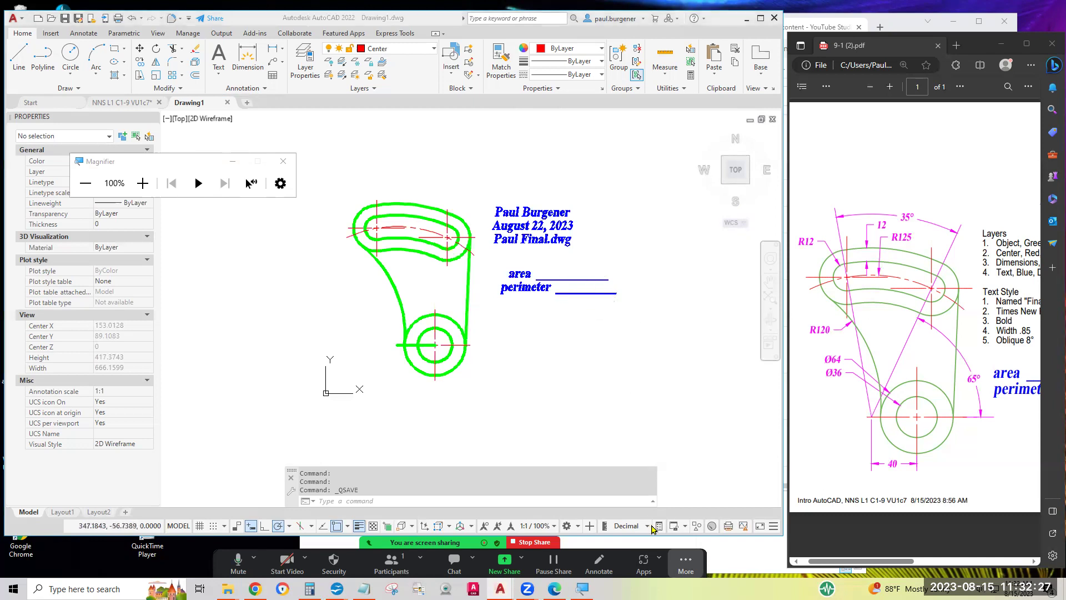
left_click(685, 562)
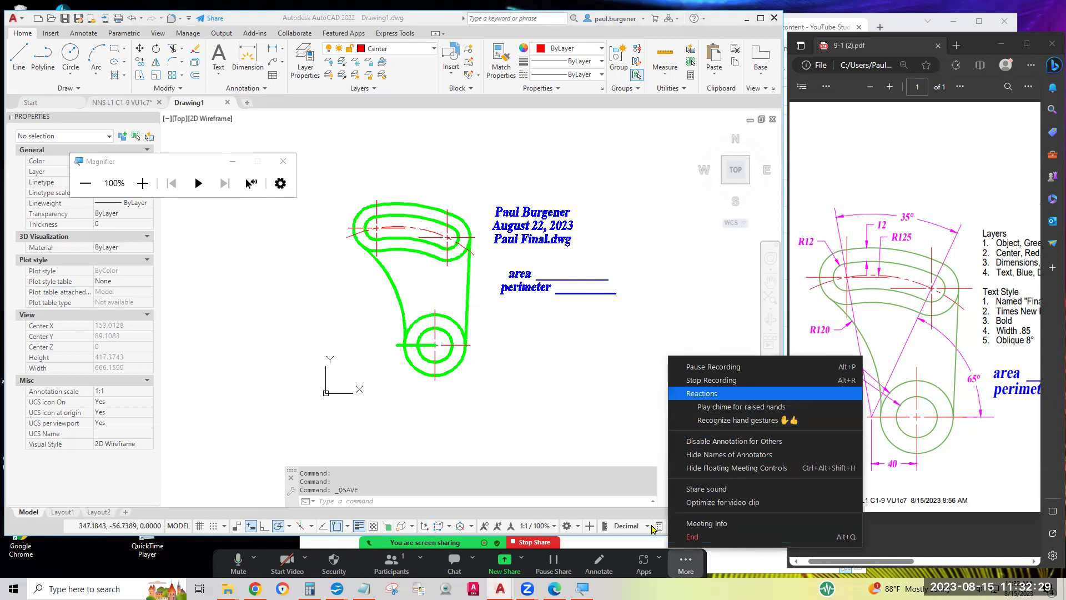